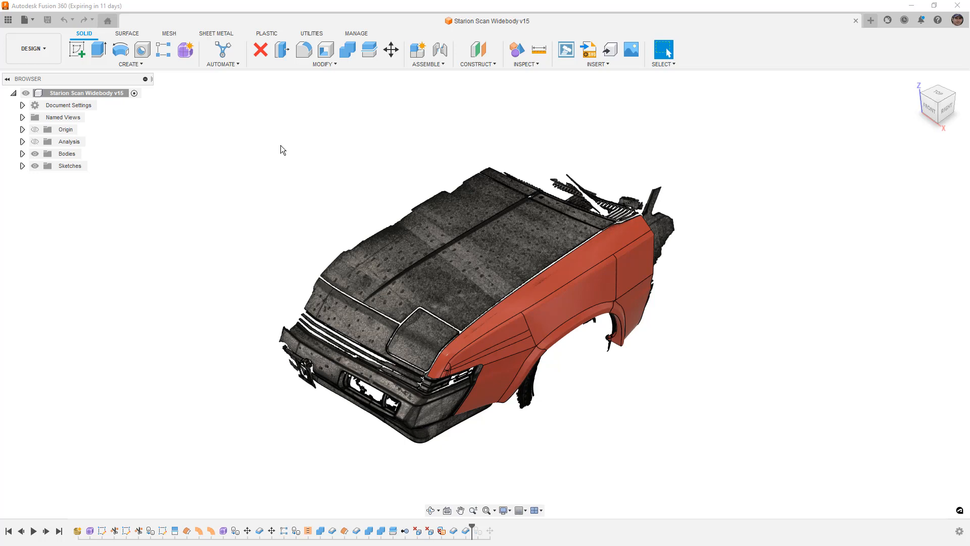
Step: Inspect the red fender against the car scan from the right side and the front
{"action": "middle_click_drag", "start_coordinate": [647, 353], "coordinate": [594, 330], "text": "shift"}
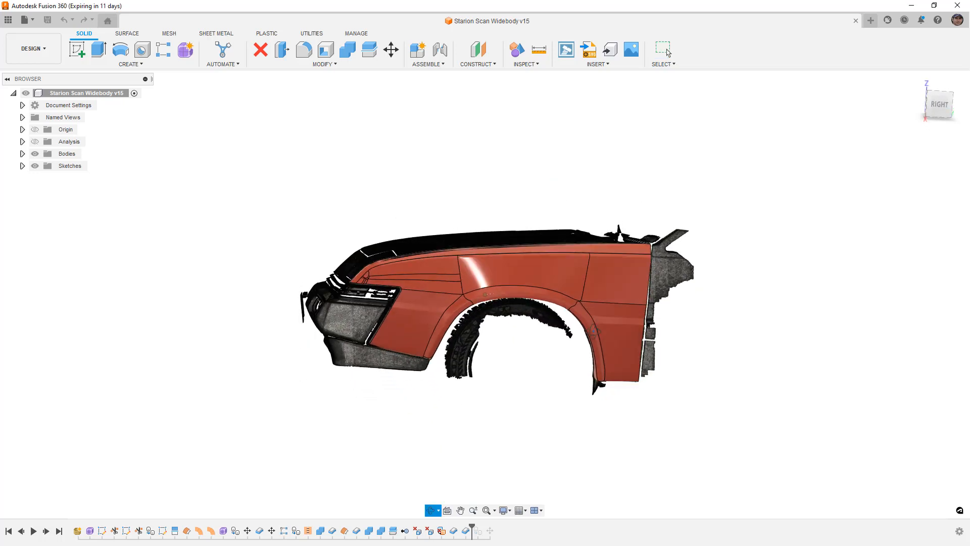
{"action": "left_click", "coordinate": [940, 104]}
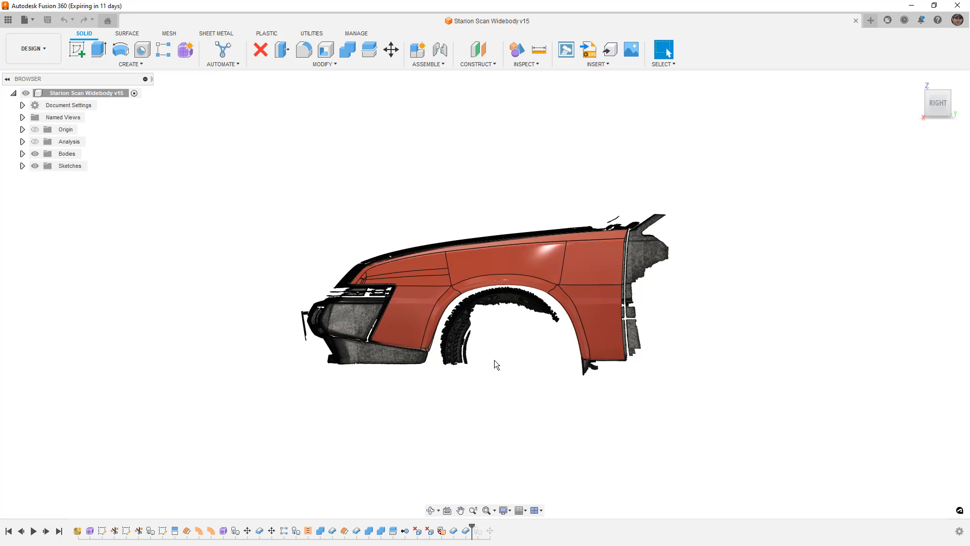
{"action": "middle_click_drag", "start_coordinate": [498, 362], "coordinate": [579, 343], "text": "shift"}
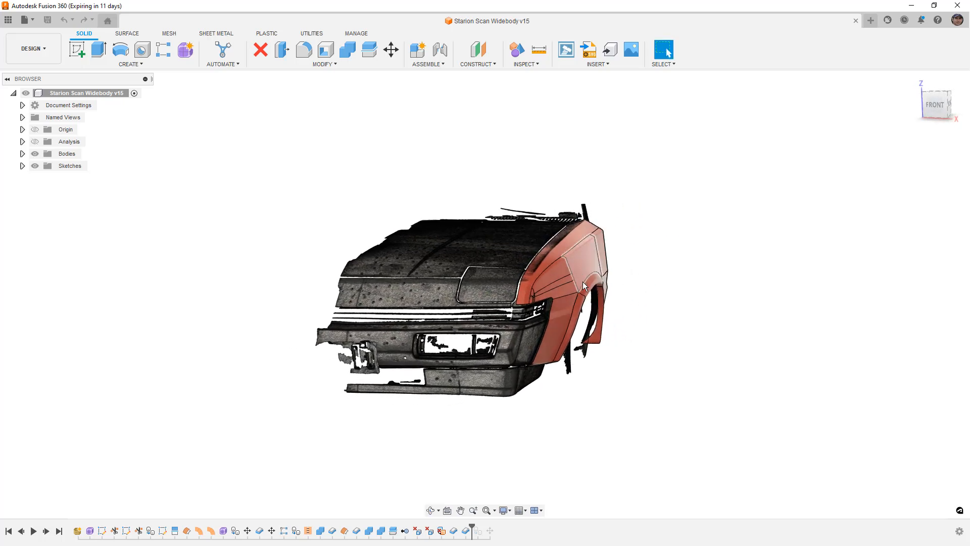
{"action": "scroll", "coordinate": [581, 279], "scroll_direction": "up", "scroll_amount": 3}
{"action": "scroll", "coordinate": [583, 281], "scroll_direction": "up", "scroll_amount": 2}
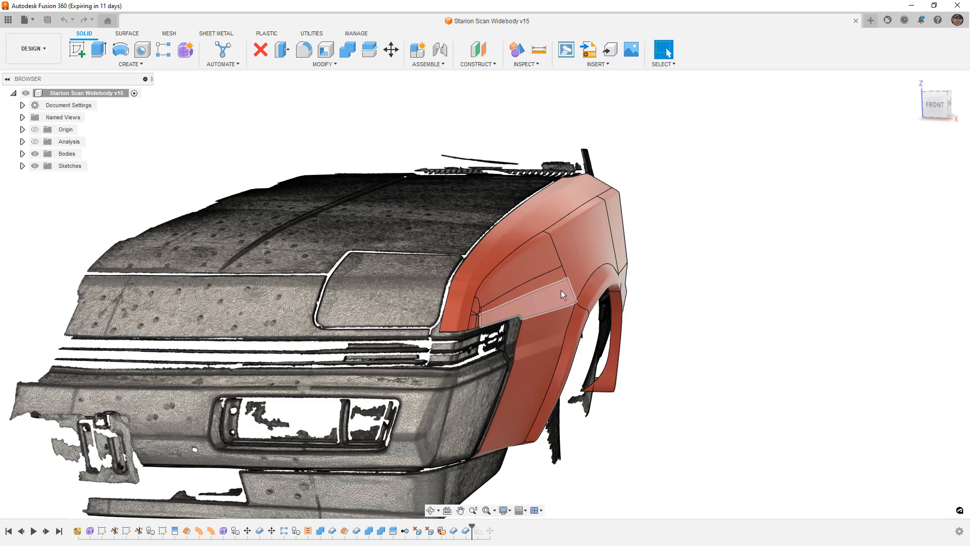
{"action": "scroll", "coordinate": [560, 290], "scroll_direction": "down", "scroll_amount": 5}
{"action": "middle_click_drag", "start_coordinate": [575, 292], "coordinate": [567, 288], "text": "shift"}
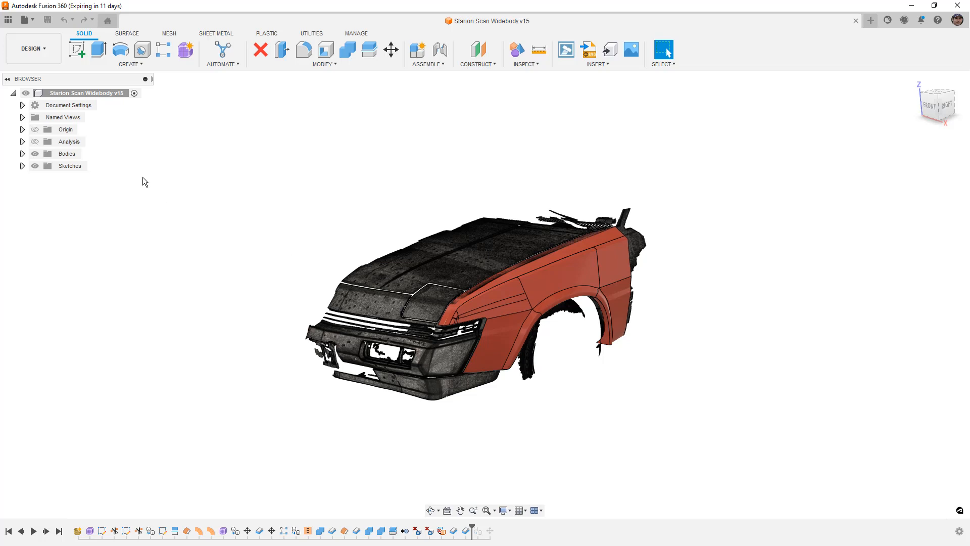
Step: Convert the Full Fender body into a component and hide the Colored BaseTrimesh scan mesh
{"action": "left_click", "coordinate": [23, 154]}
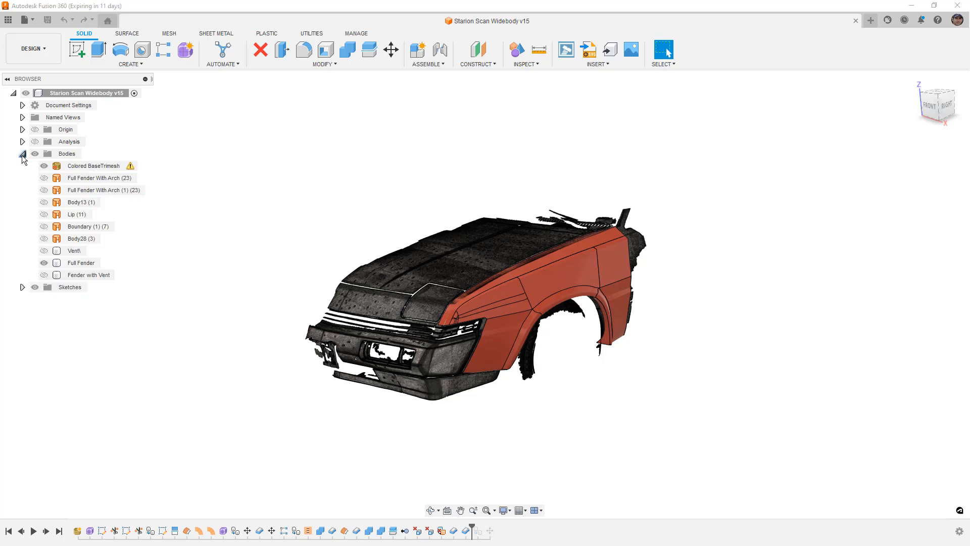
{"action": "left_click", "coordinate": [61, 262]}
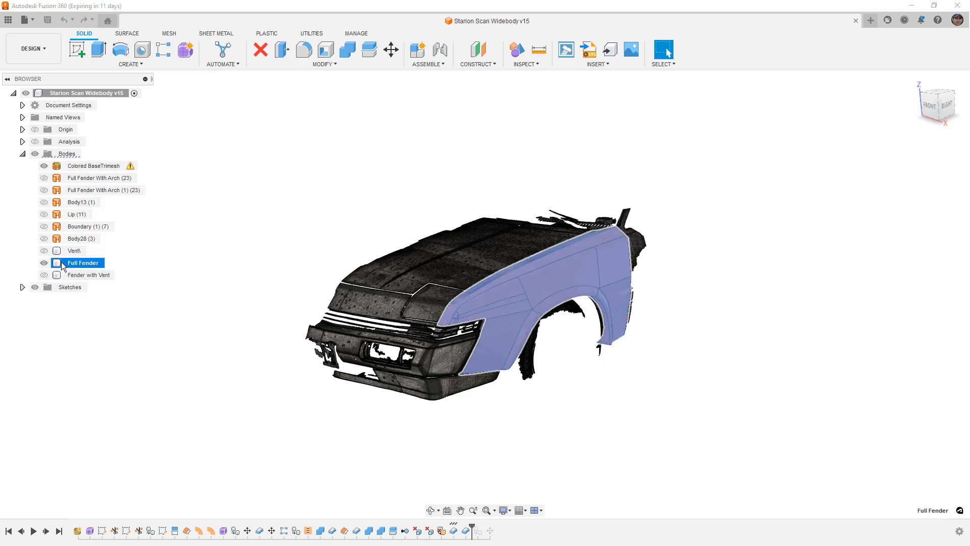
{"action": "right_click", "coordinate": [62, 262]}
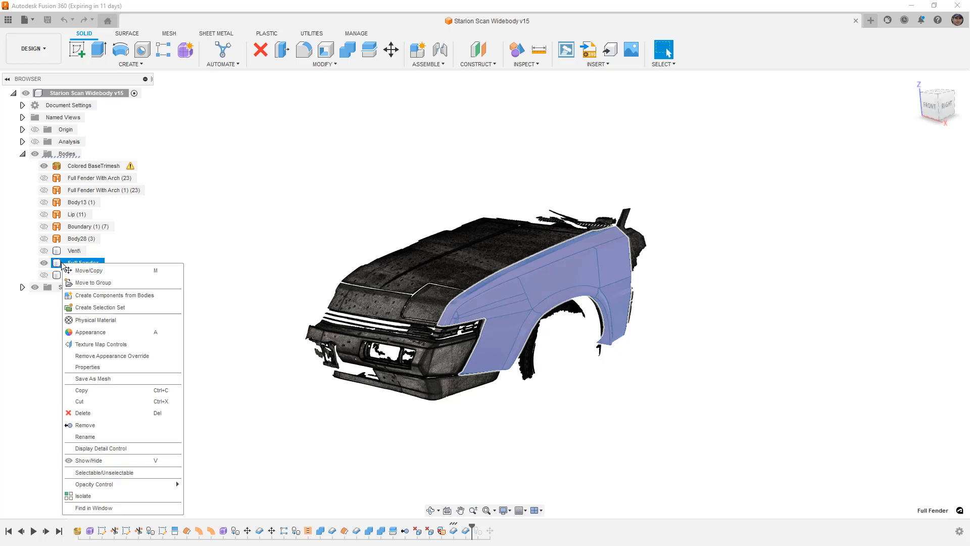
{"action": "left_click", "coordinate": [91, 297]}
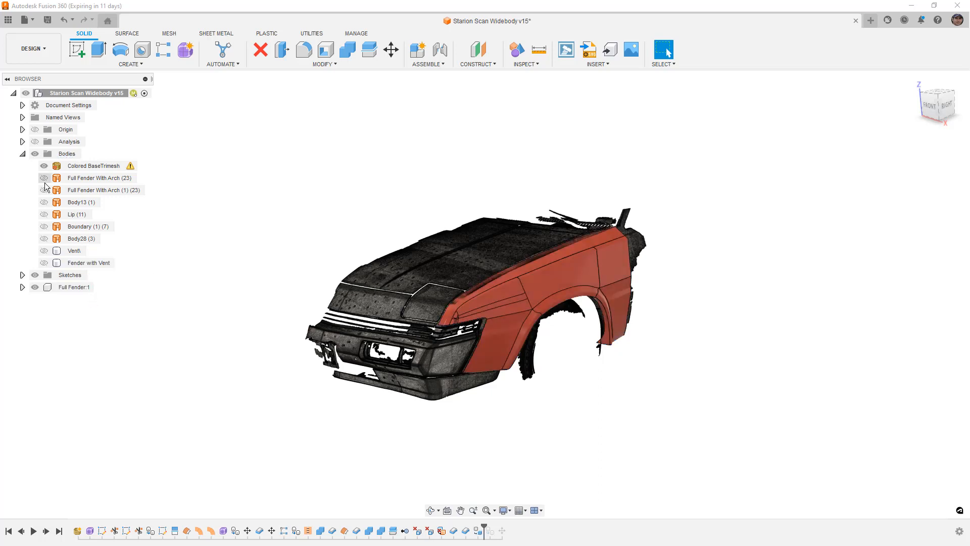
{"action": "left_click", "coordinate": [44, 165]}
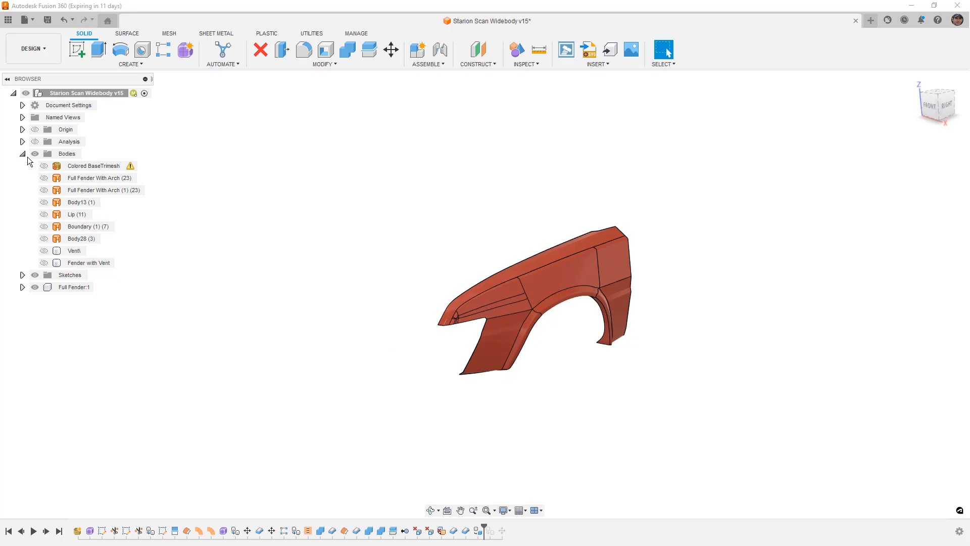
{"action": "left_click", "coordinate": [23, 153]}
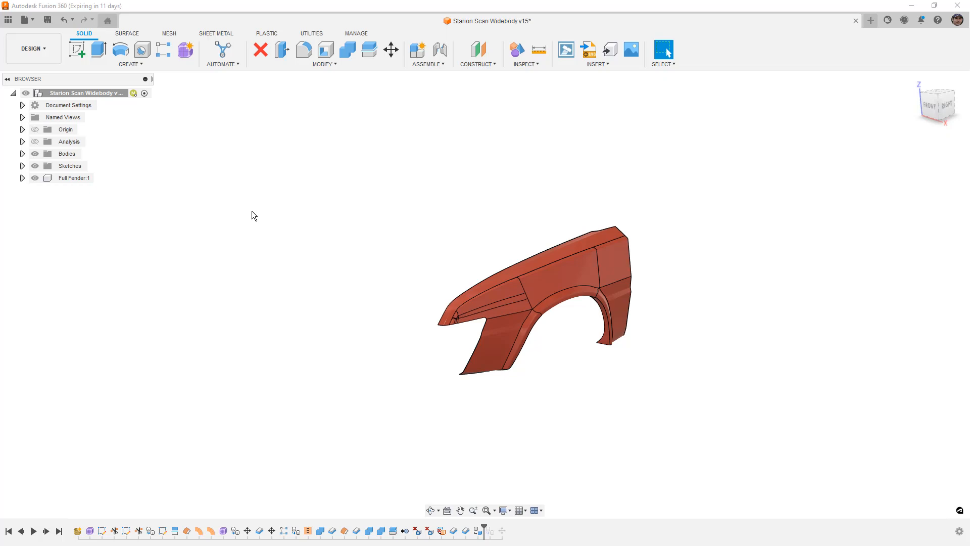
{"action": "left_click", "coordinate": [327, 65]}
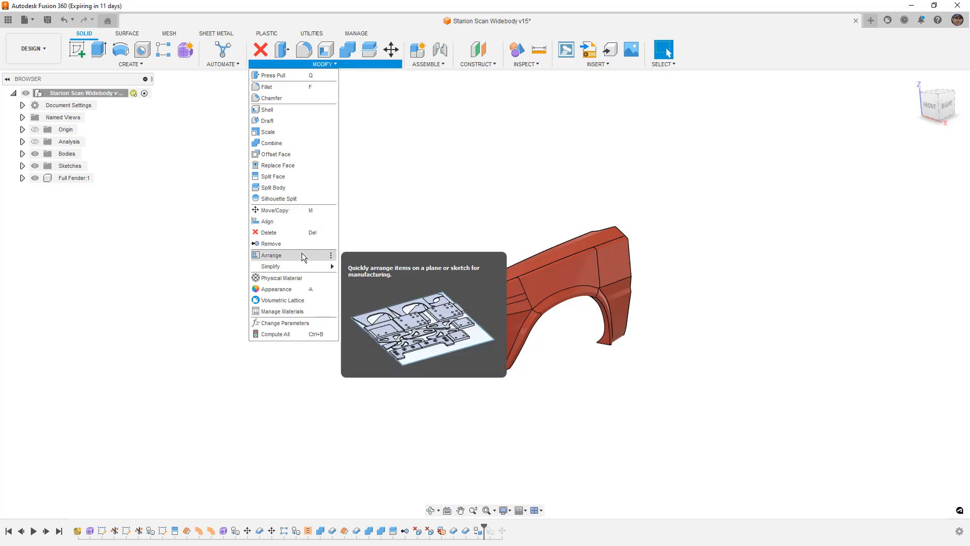
{"action": "left_click", "coordinate": [380, 193]}
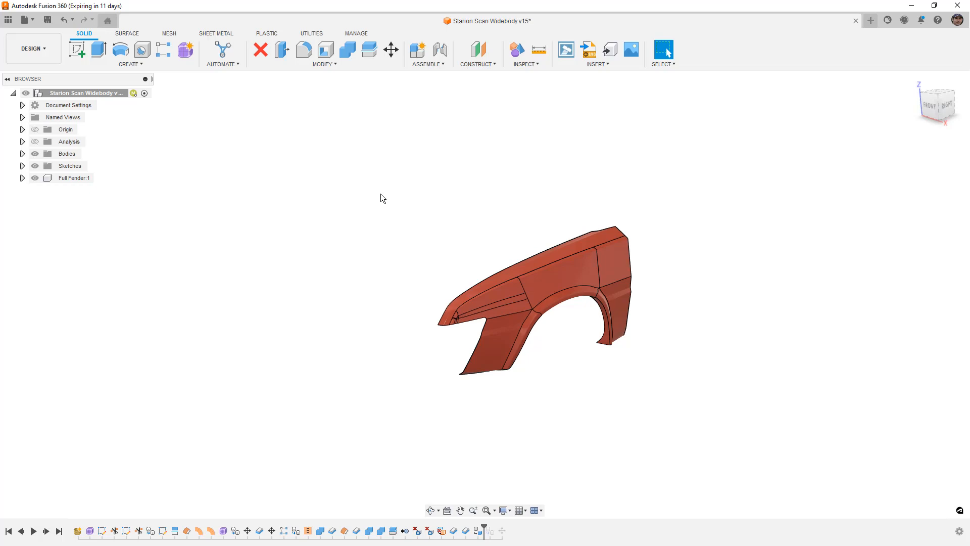
Step: Expand the Full Fender component and make it the active component
{"action": "left_click", "coordinate": [47, 178]}
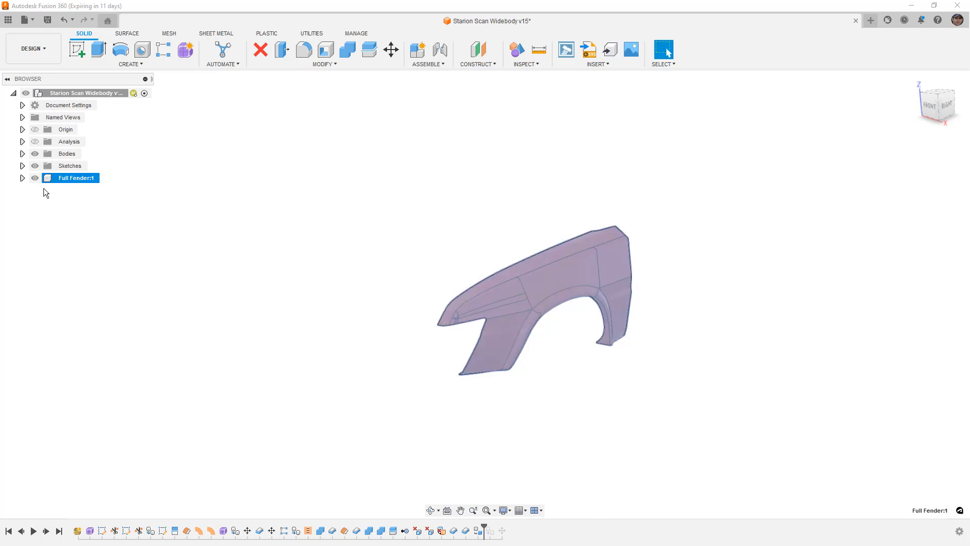
{"action": "left_click", "coordinate": [22, 178]}
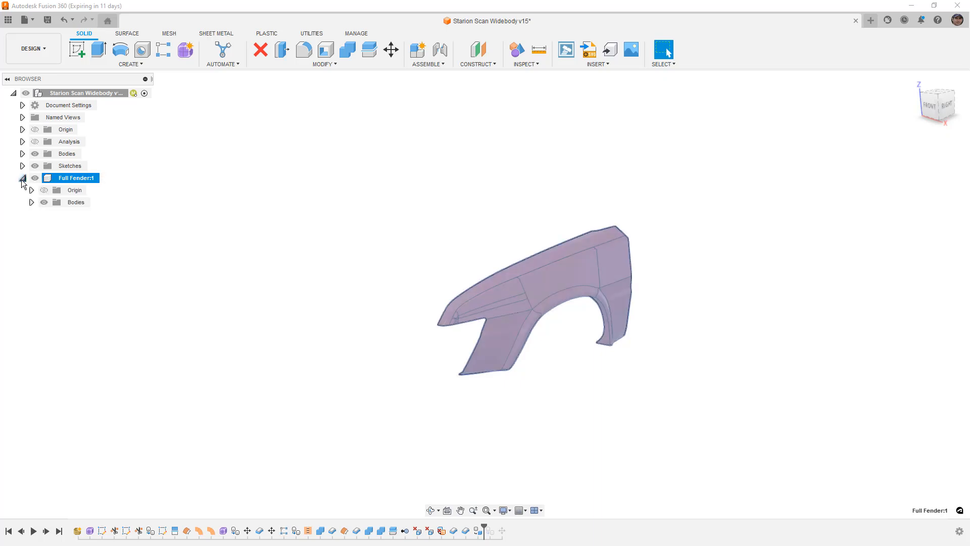
{"action": "left_click", "coordinate": [105, 179]}
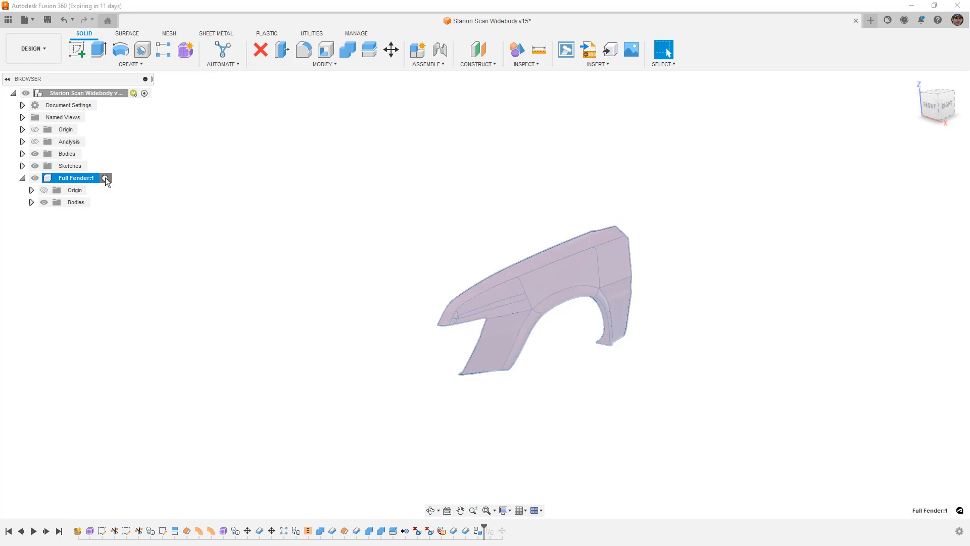
Step: Create a 250 x 250 x 300 mm box as a new body, starting at the origin on the side-view plane
{"action": "left_click", "coordinate": [950, 110]}
{"action": "left_click", "coordinate": [500, 190]}
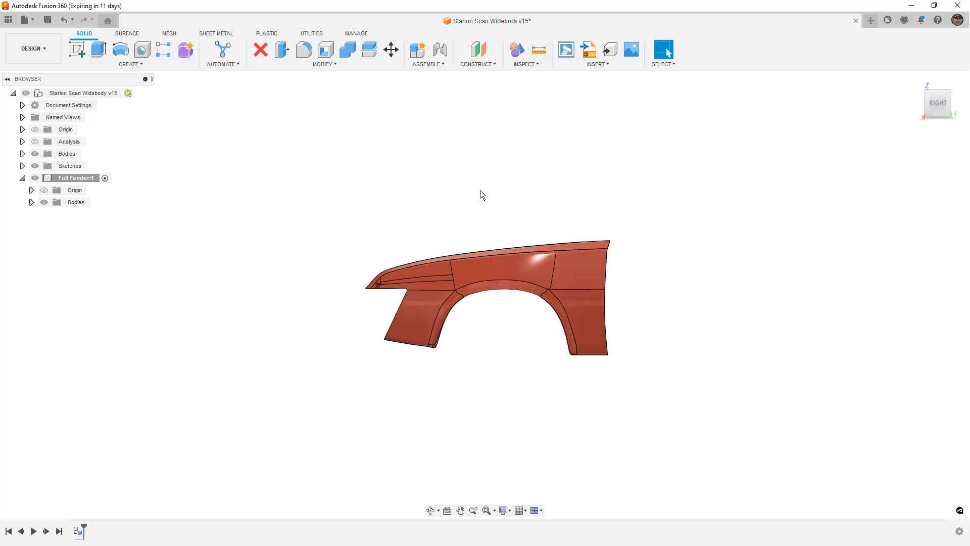
{"action": "left_click", "coordinate": [127, 63]}
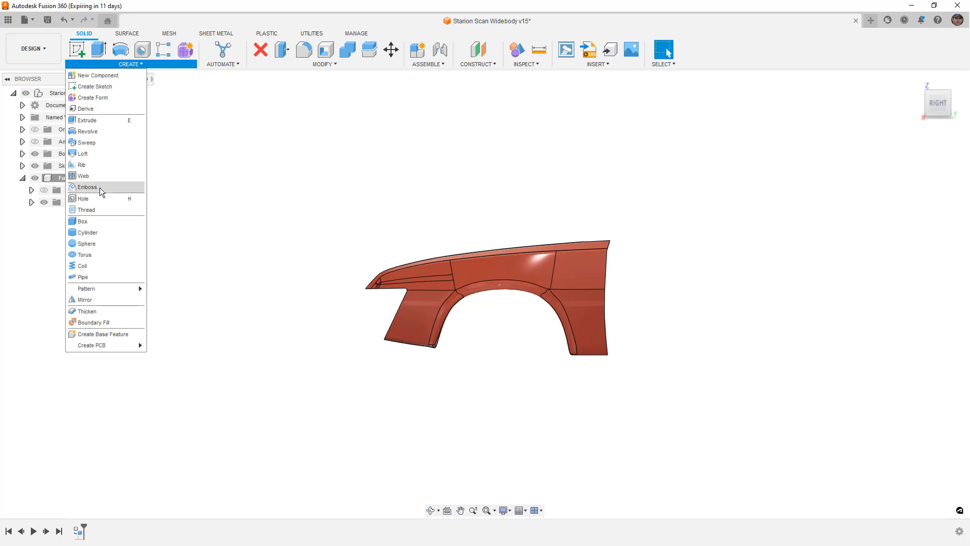
{"action": "left_click", "coordinate": [95, 223]}
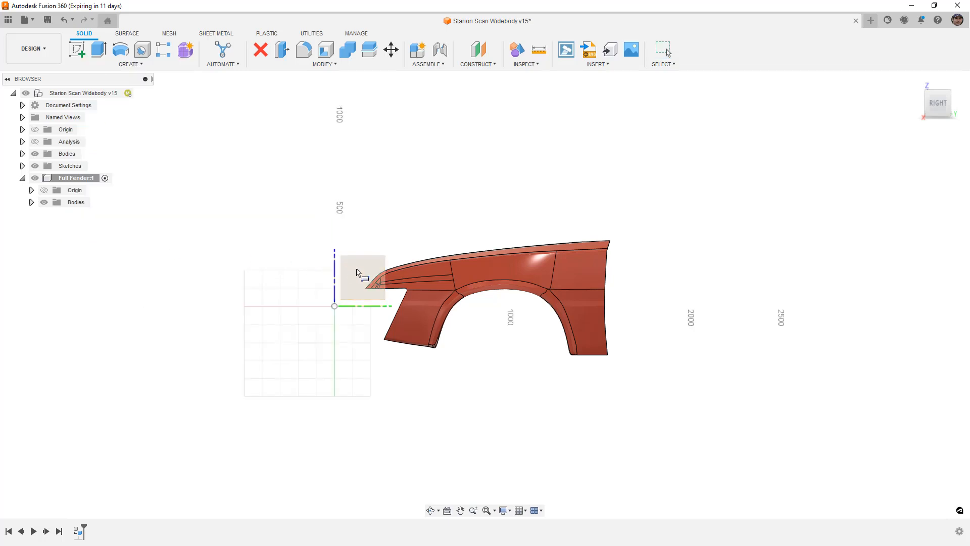
{"action": "left_click", "coordinate": [357, 272]}
{"action": "left_click", "coordinate": [335, 306]}
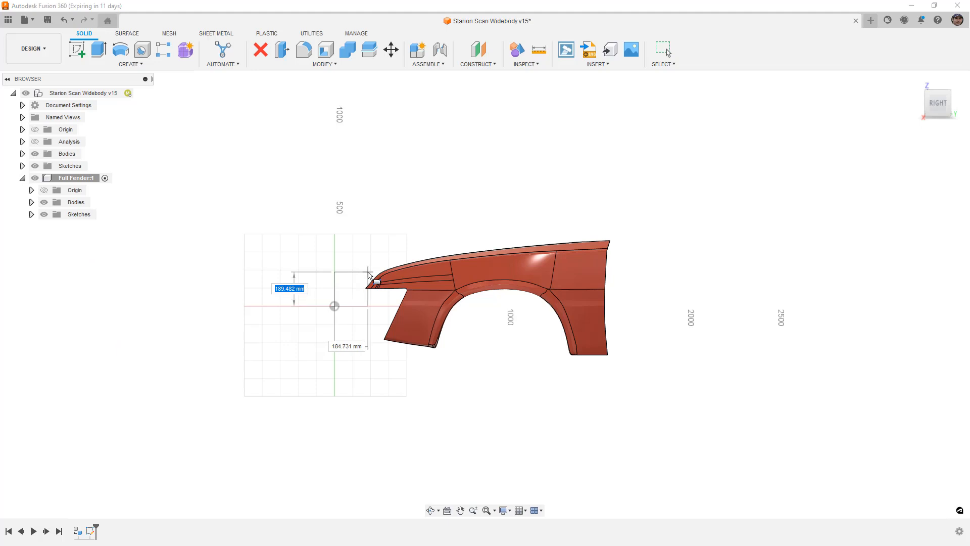
{"action": "key", "text": "Tab"}
{"action": "type", "text": "250"}
{"action": "key", "text": "Return"}
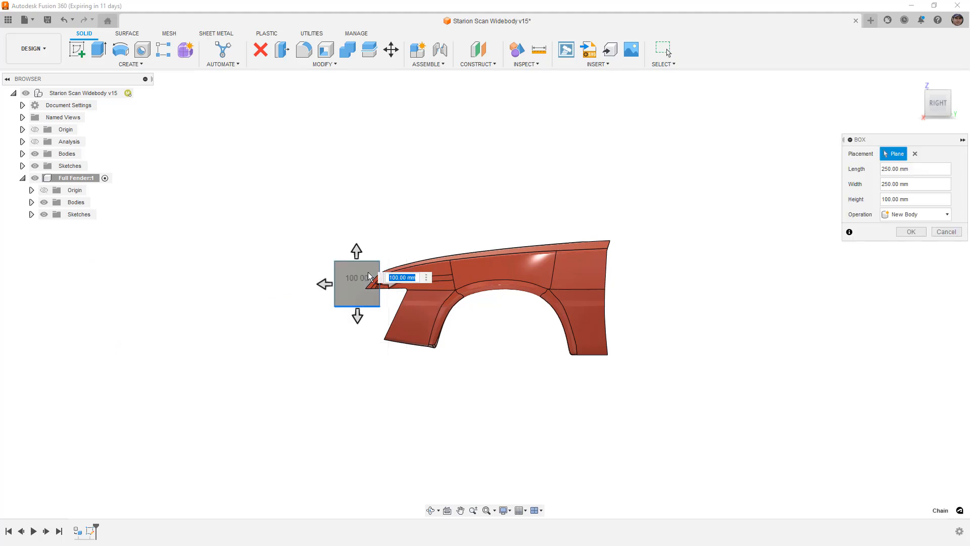
{"action": "type", "text": "300"}
{"action": "key", "text": "Return"}
{"action": "key", "text": "Return"}
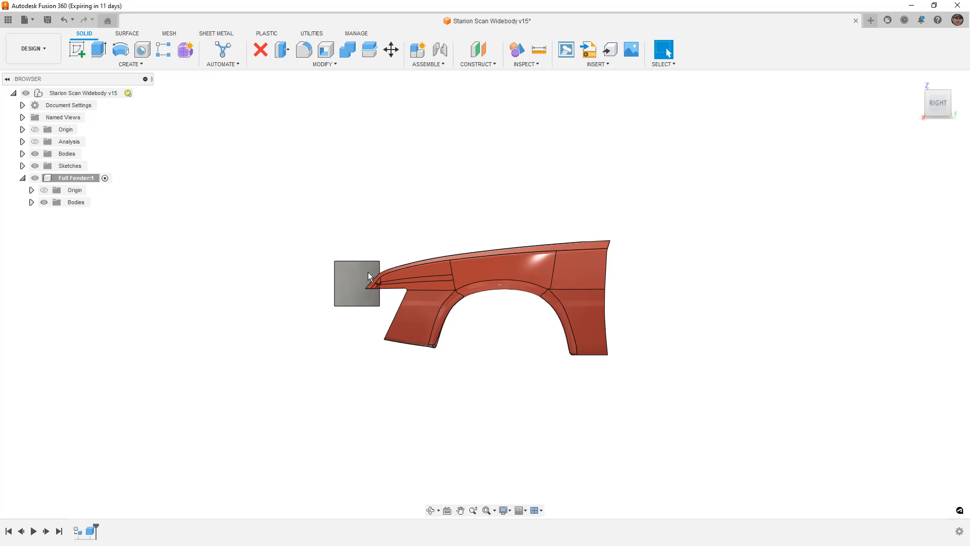
Step: Set the opacity of the box body in the Full Fender component to 20%
{"action": "middle_click_drag", "start_coordinate": [352, 299], "coordinate": [395, 314], "text": "shift"}
{"action": "scroll", "coordinate": [395, 316], "scroll_direction": "up", "scroll_amount": 2}
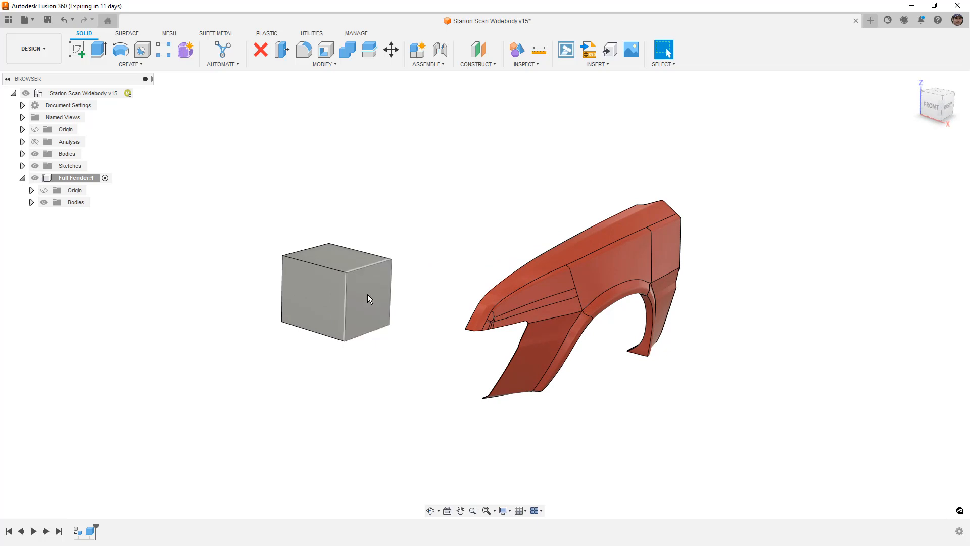
{"action": "left_click", "coordinate": [31, 202]}
{"action": "left_click", "coordinate": [79, 226]}
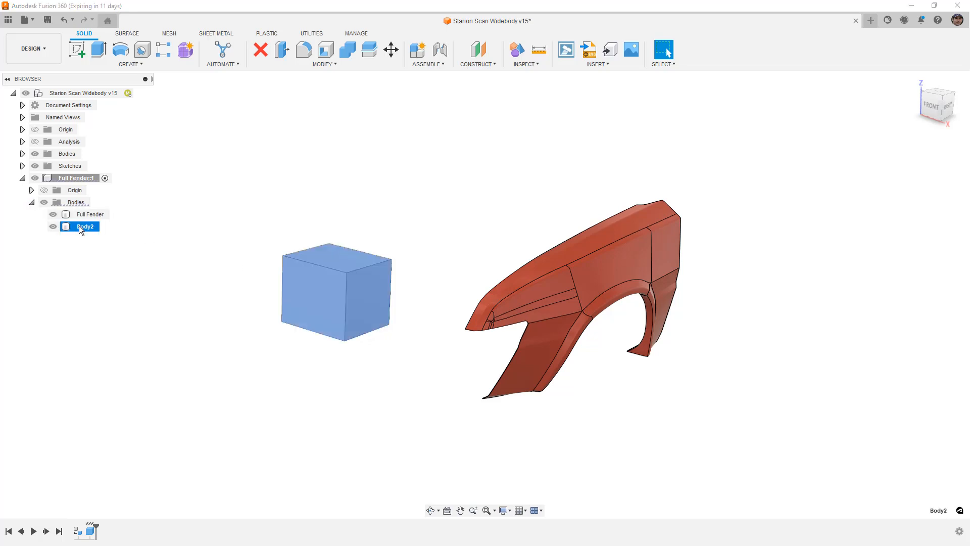
{"action": "right_click", "coordinate": [77, 228]}
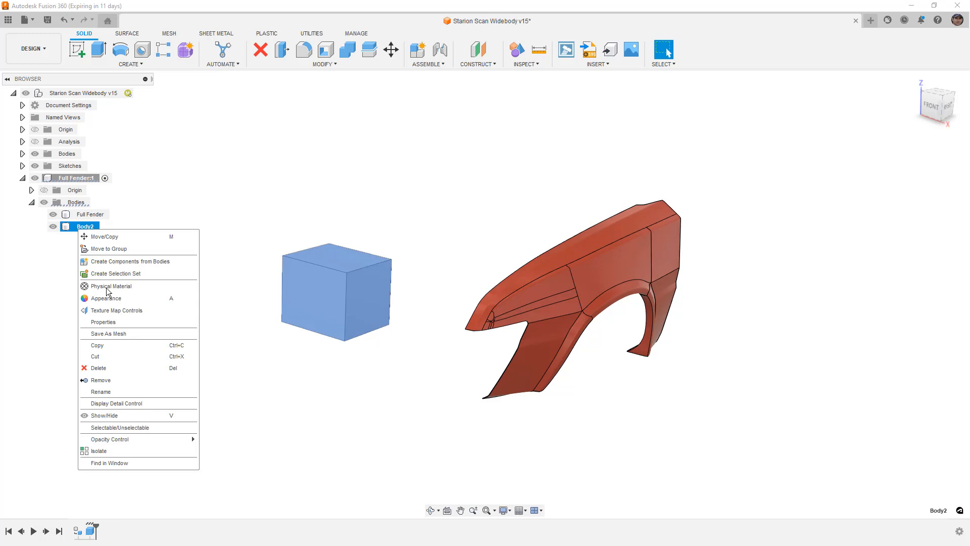
{"action": "mouse_move", "coordinate": [145, 440]}
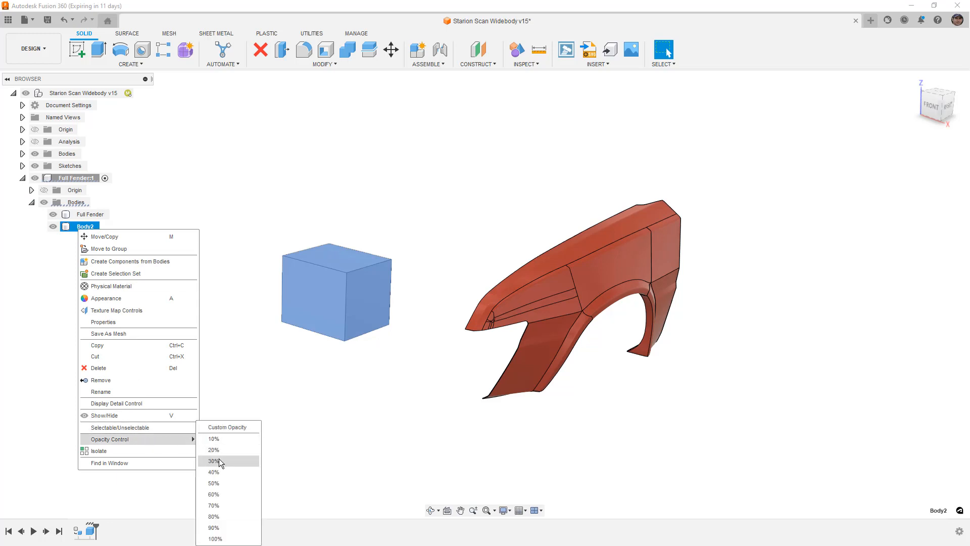
{"action": "left_click", "coordinate": [220, 453]}
{"action": "left_click", "coordinate": [245, 357]}
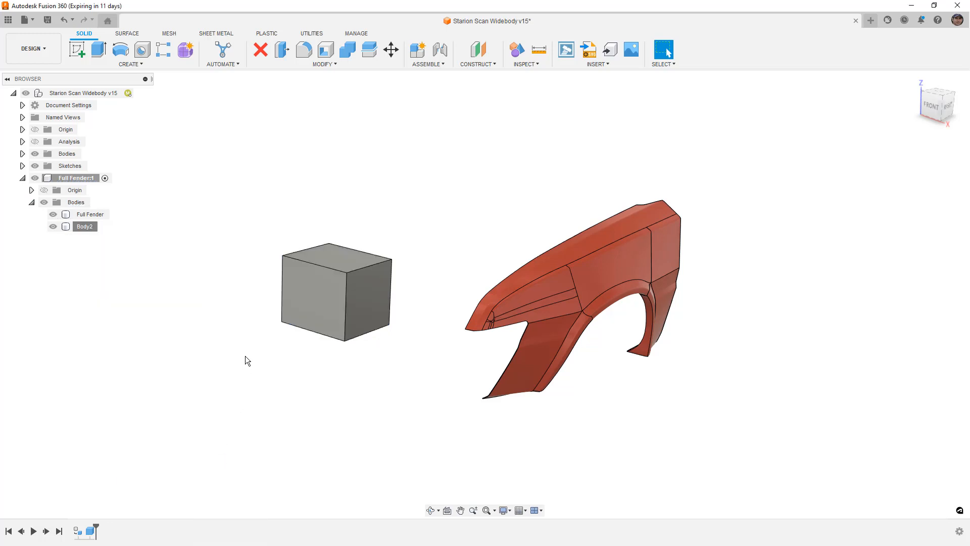
Step: Activate the top-level design to check the box's transparency, and return to the Full Fender component
{"action": "left_click", "coordinate": [138, 94]}
{"action": "left_click", "coordinate": [325, 312]}
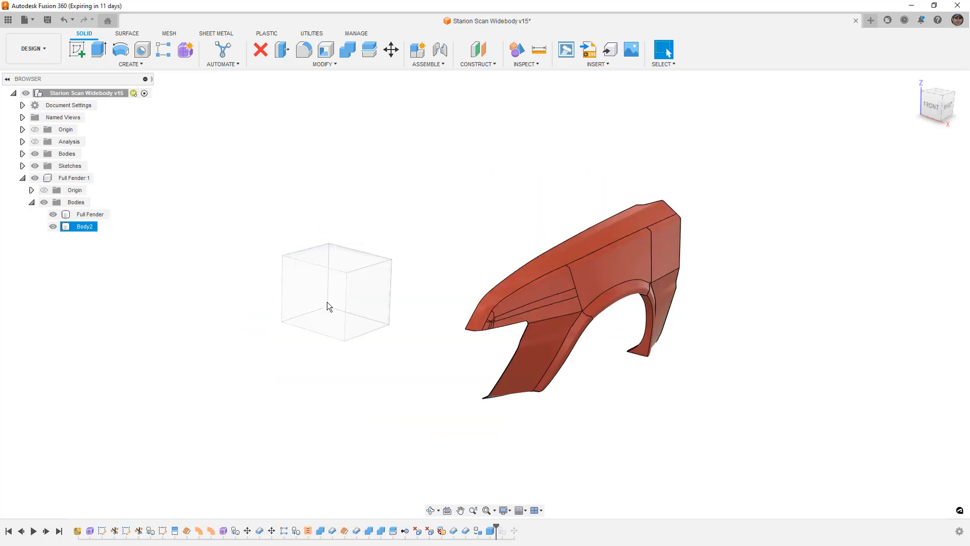
{"action": "left_click", "coordinate": [104, 178]}
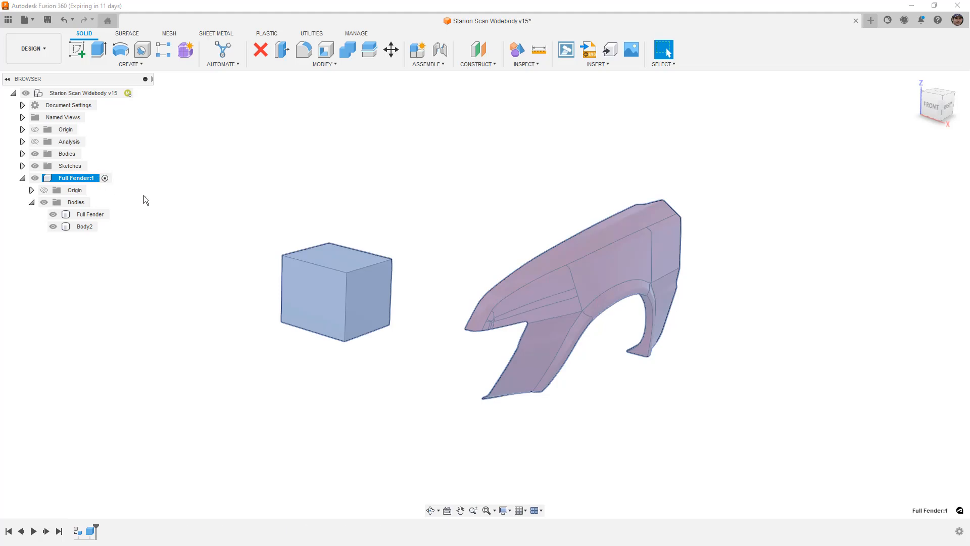
{"action": "key", "text": "Escape"}
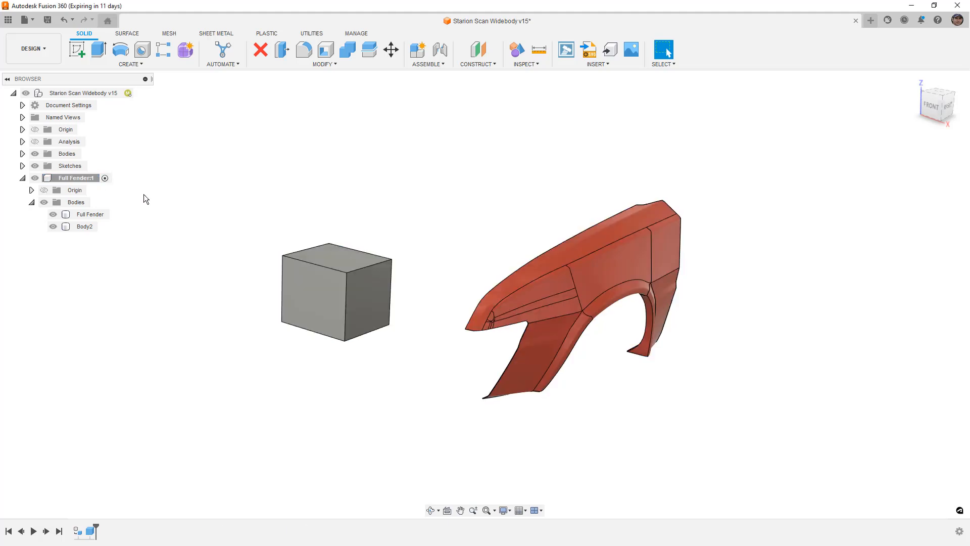
Step: Convert the box body into its own component inside Full Fender
{"action": "left_click", "coordinate": [309, 253]}
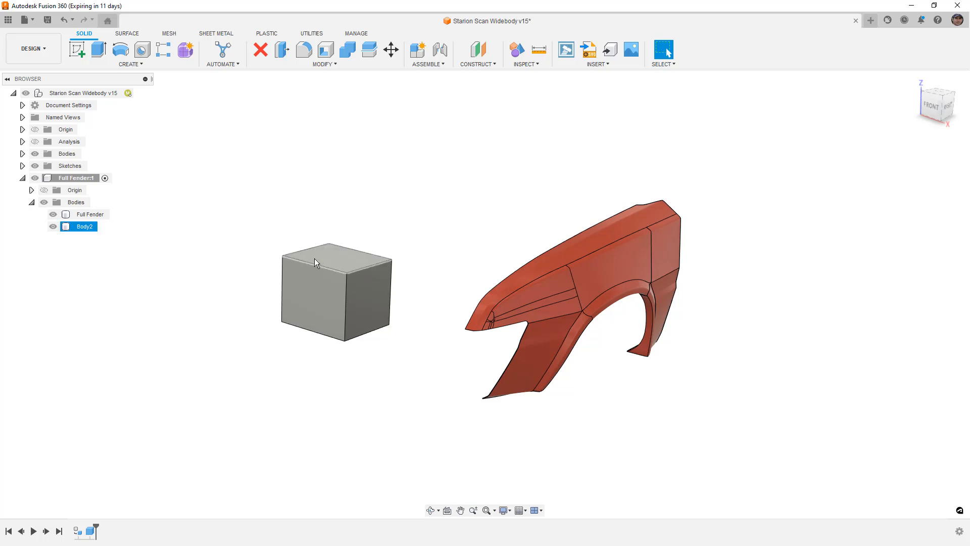
{"action": "right_click", "coordinate": [78, 228]}
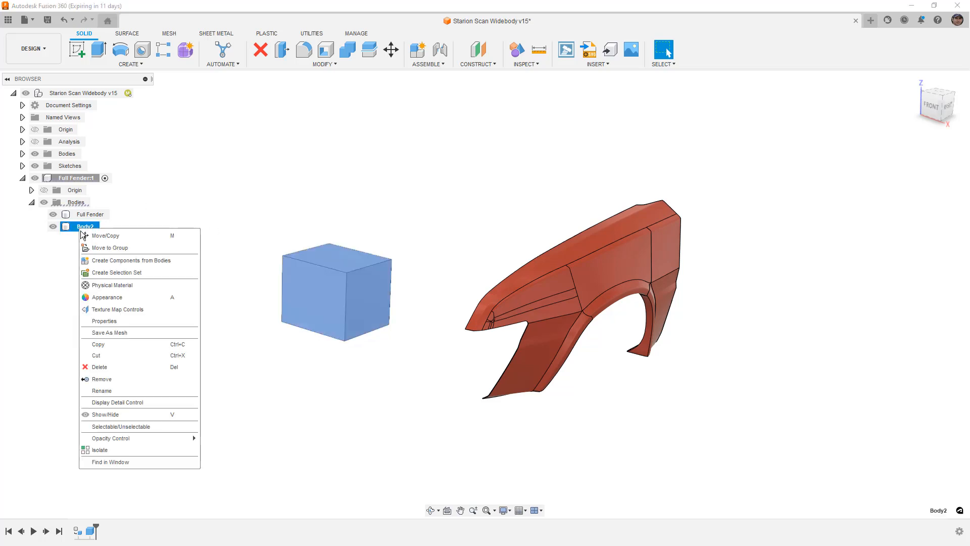
{"action": "left_click", "coordinate": [108, 260]}
Step: Set the box component's opacity to 10%
{"action": "left_click", "coordinate": [74, 229]}
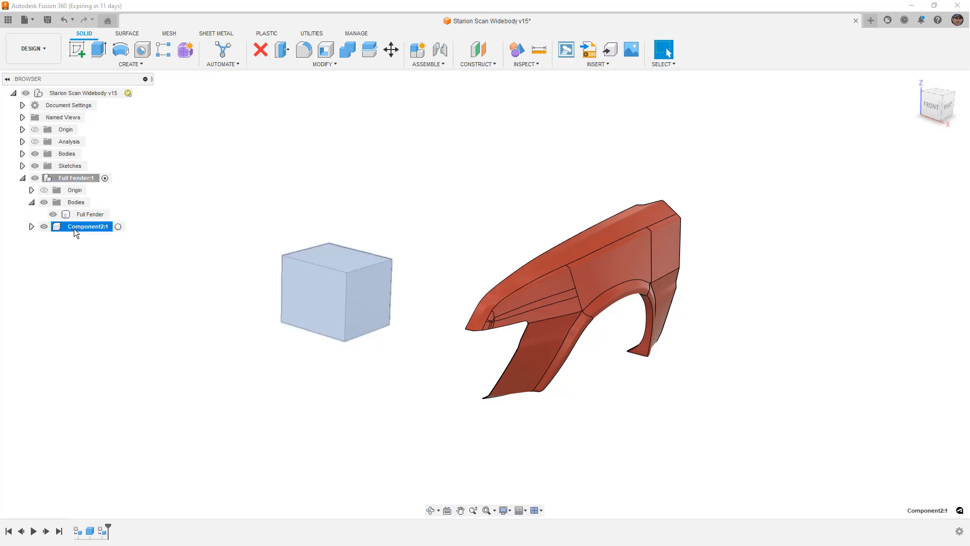
{"action": "right_click", "coordinate": [75, 229]}
{"action": "mouse_move", "coordinate": [136, 305]}
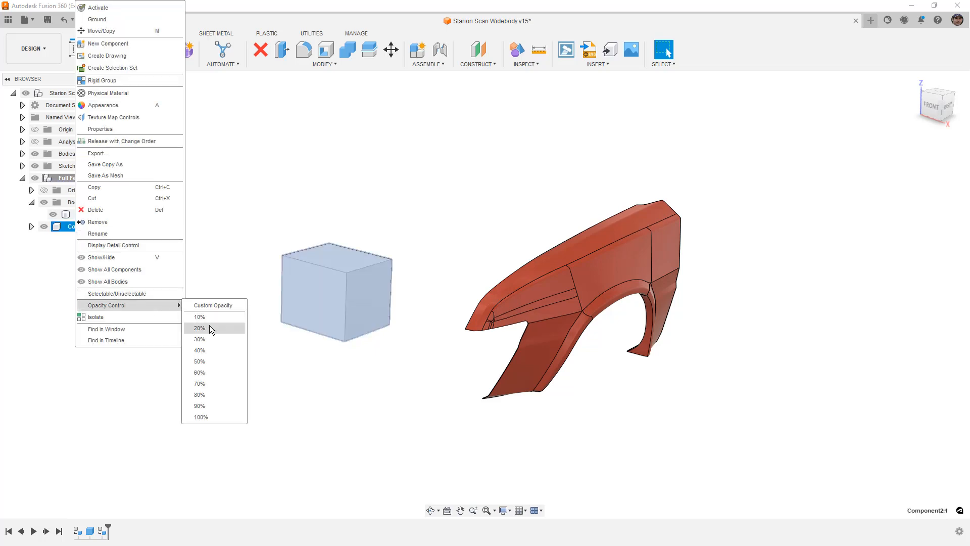
{"action": "left_click", "coordinate": [209, 316]}
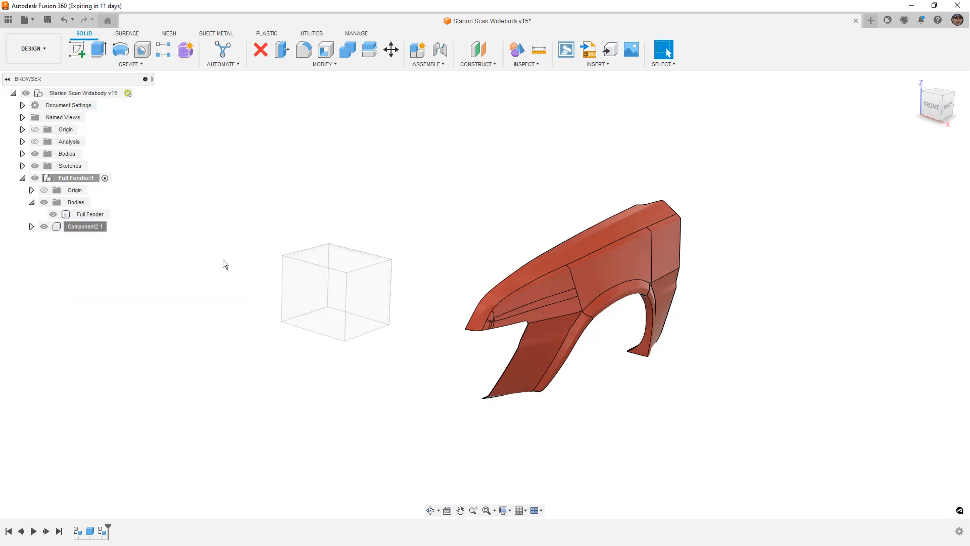
Step: Reposition the transparent box component over the front tip of the fender and capture its position
{"action": "left_click", "coordinate": [931, 106]}
{"action": "left_click_drag", "start_coordinate": [446, 276], "coordinate": [586, 259]}
{"action": "middle_click_drag", "start_coordinate": [715, 257], "coordinate": [619, 254], "text": "shift"}
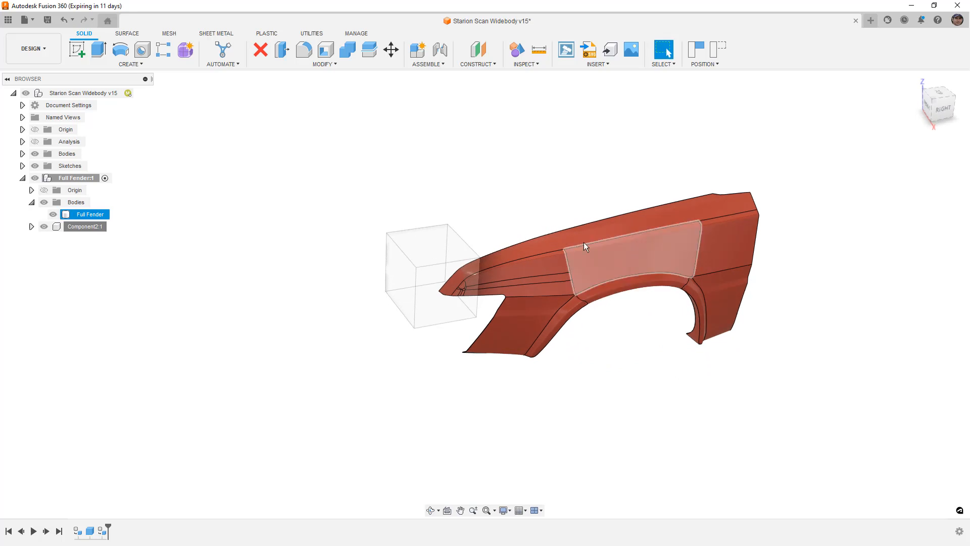
{"action": "left_click", "coordinate": [692, 51]}
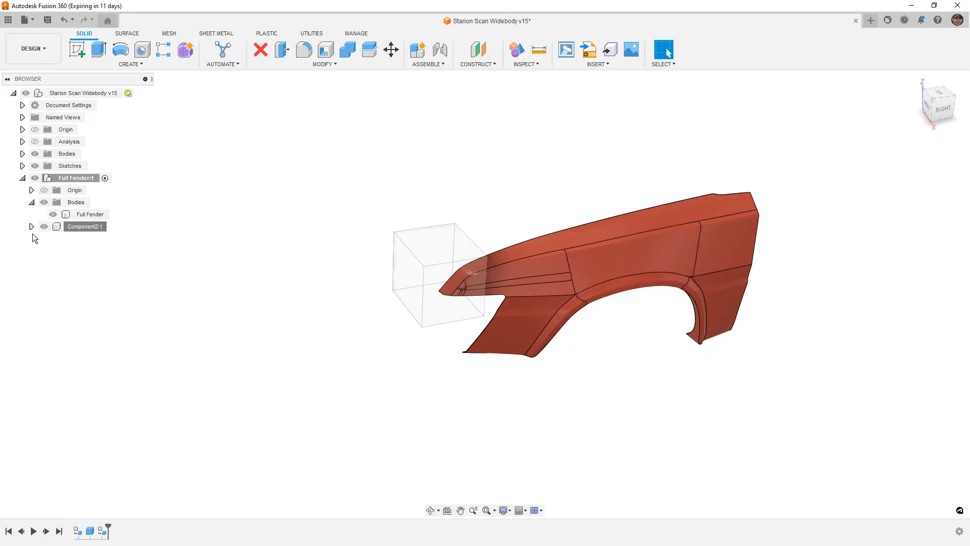
Step: Rotate the box component 90 degrees about the Z axis
{"action": "left_click", "coordinate": [58, 226]}
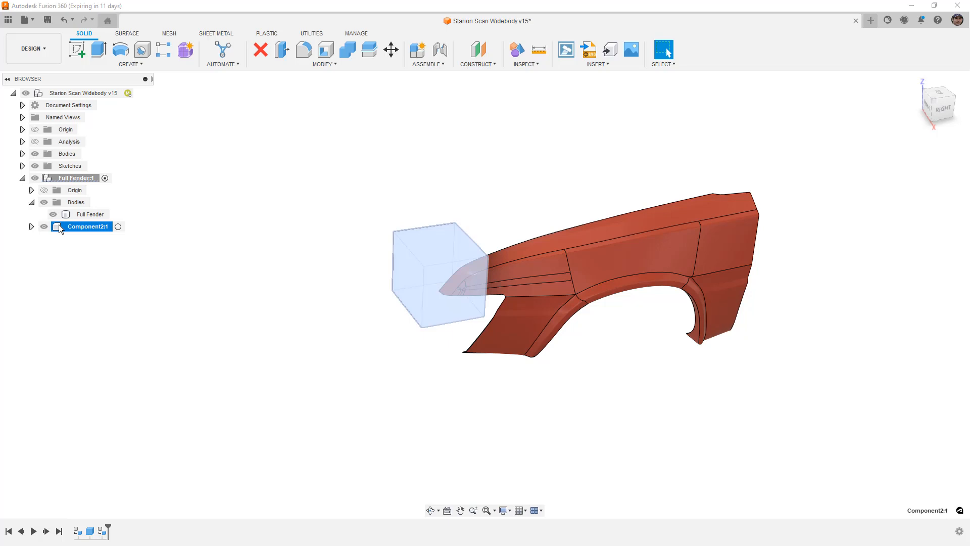
{"action": "left_click", "coordinate": [392, 49]}
{"action": "left_click_drag", "start_coordinate": [451, 251], "coordinate": [407, 242]}
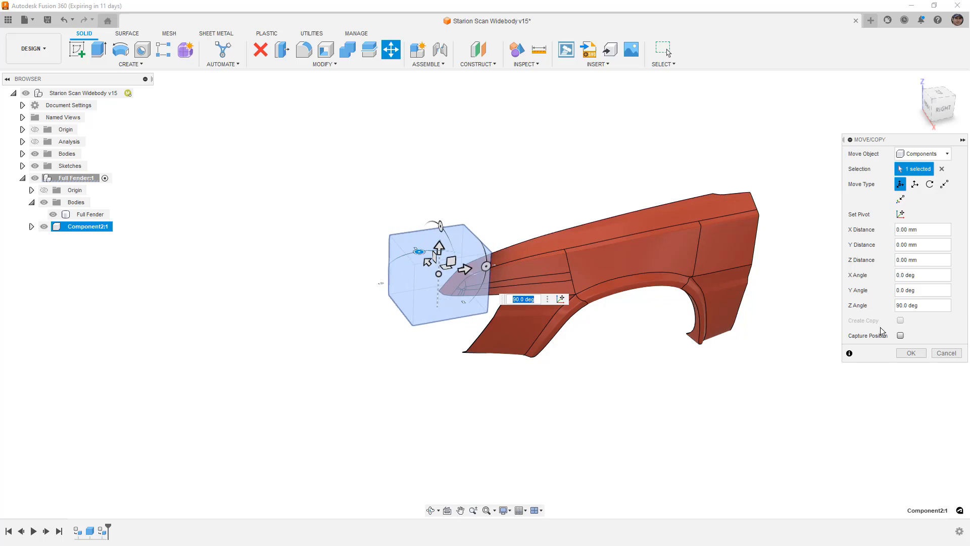
{"action": "left_click", "coordinate": [911, 353]}
Step: Adjust the box's position as seen from above so it encloses the fender's front tip, and capture the position
{"action": "middle_click_drag", "start_coordinate": [910, 353], "coordinate": [909, 147], "text": "shift"}
{"action": "left_click", "coordinate": [938, 101]}
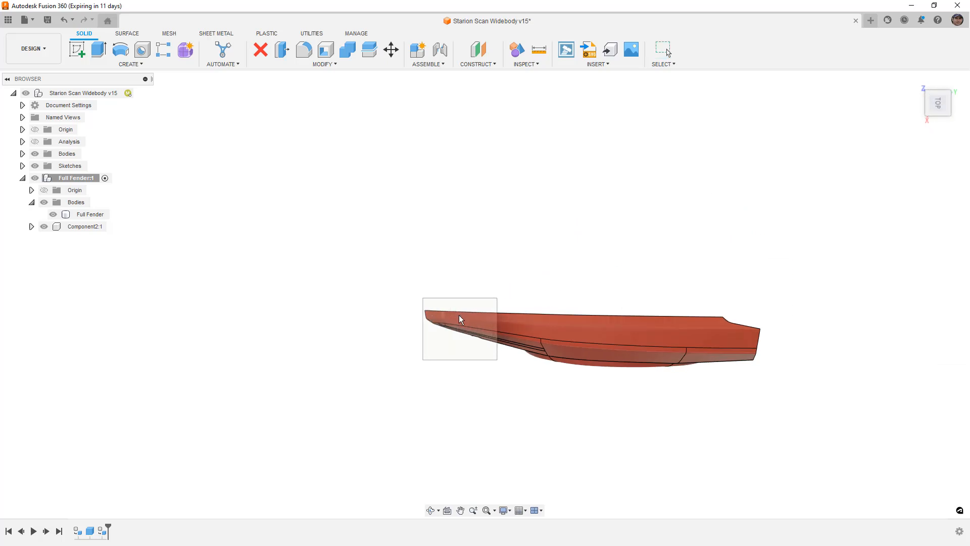
{"action": "left_click_drag", "start_coordinate": [459, 318], "coordinate": [459, 320]}
{"action": "middle_click_drag", "start_coordinate": [544, 377], "coordinate": [496, 302], "text": "shift"}
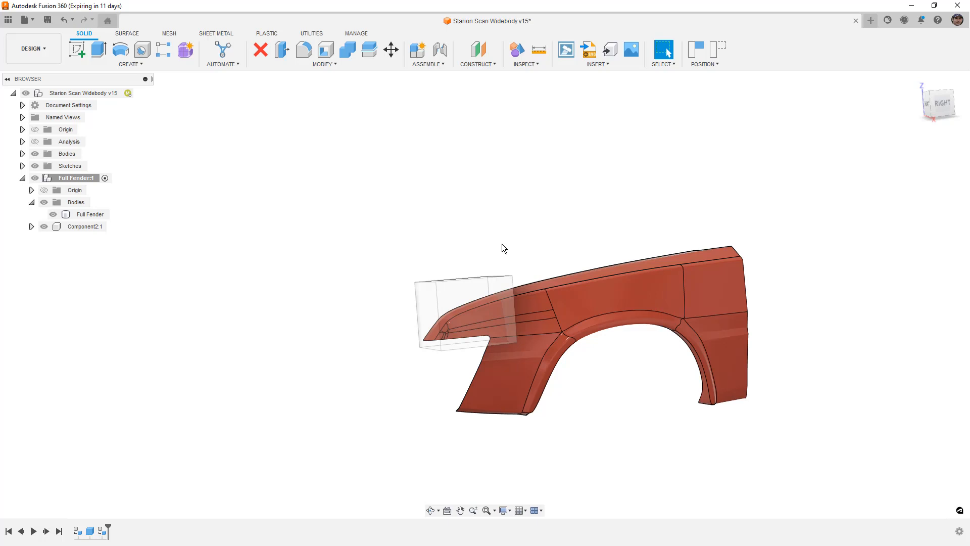
{"action": "left_click", "coordinate": [696, 52]}
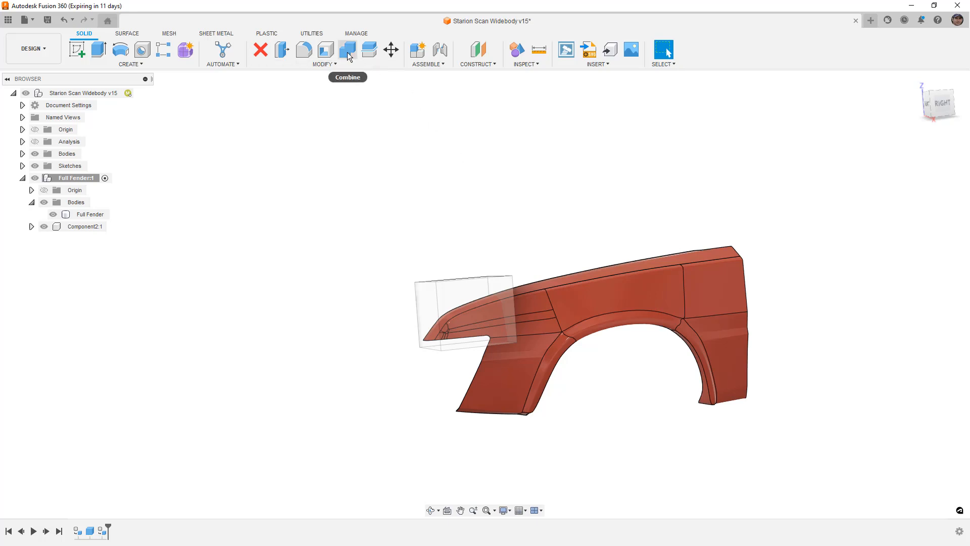
Step: Start a Boundary Fill using the transparent box and the Full Fender body as tools
{"action": "left_click", "coordinate": [144, 64]}
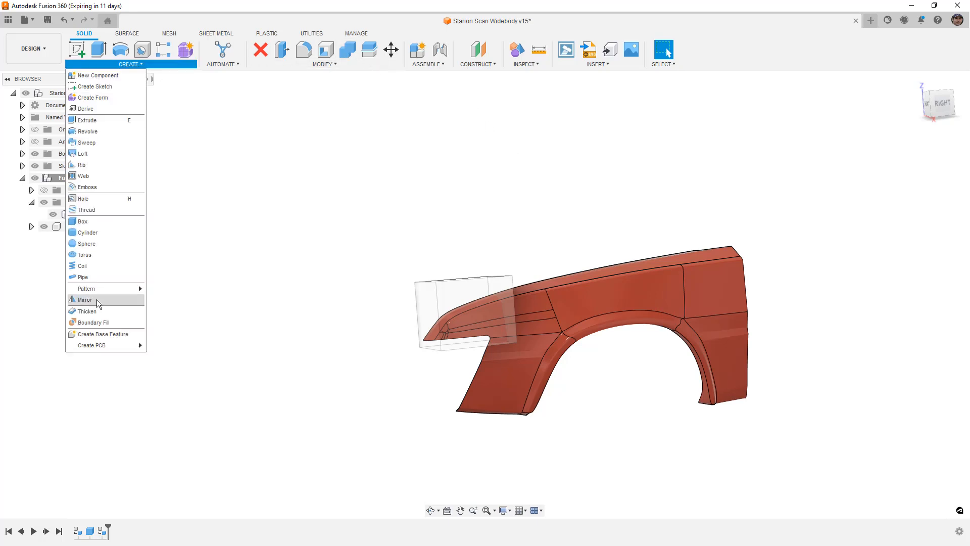
{"action": "left_click", "coordinate": [99, 324]}
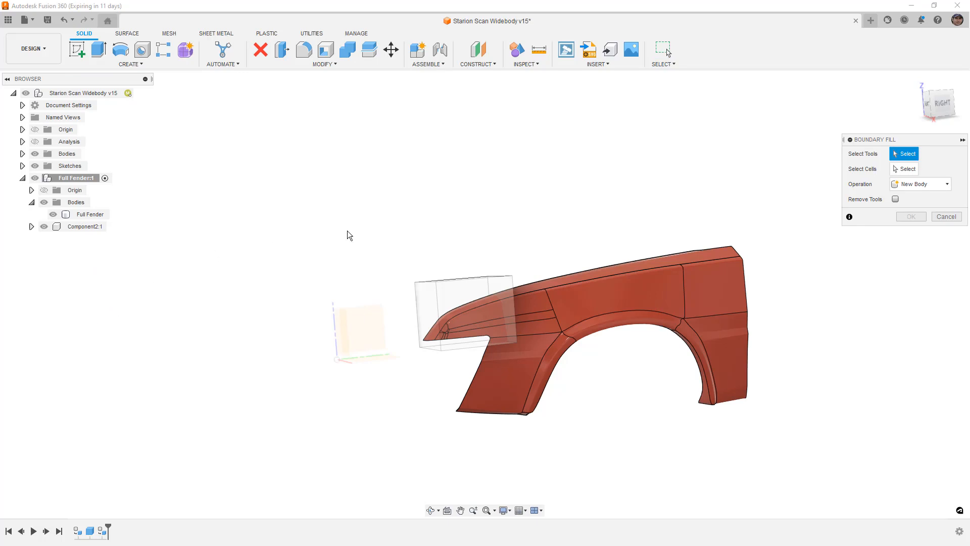
{"action": "left_click", "coordinate": [475, 288]}
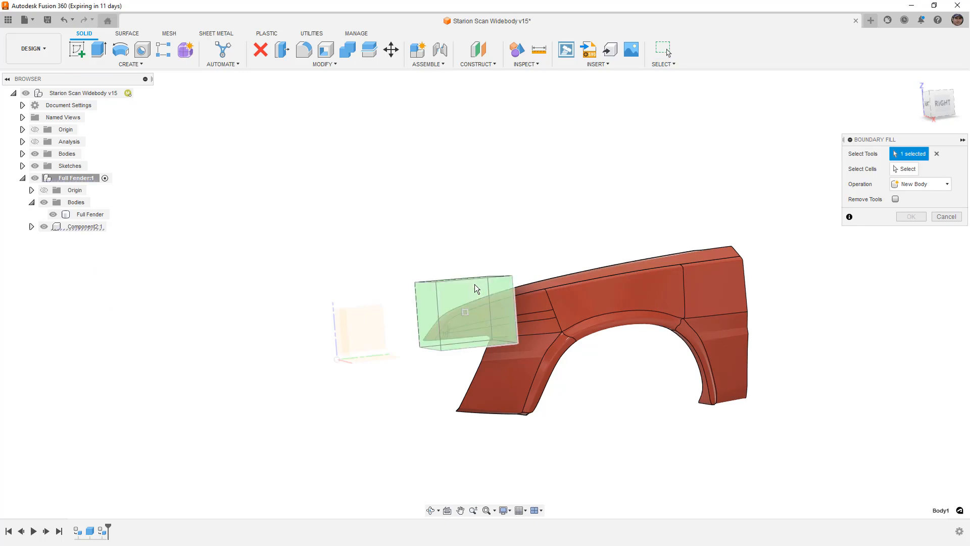
{"action": "left_click", "coordinate": [542, 301]}
{"action": "left_click", "coordinate": [904, 169]}
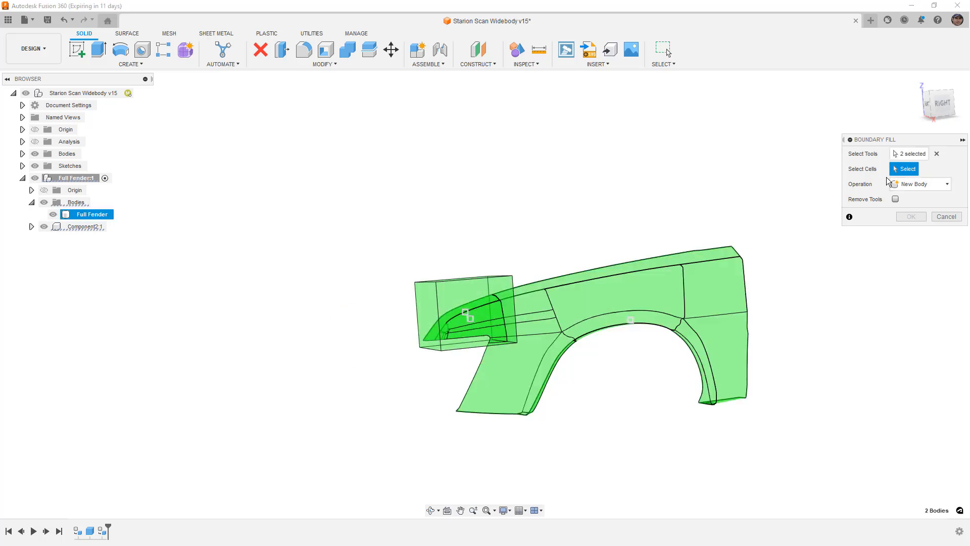
Step: Select only the cell where the fender and the box overlap, and create it as a new body
{"action": "scroll", "coordinate": [460, 317], "scroll_direction": "up", "scroll_amount": 3}
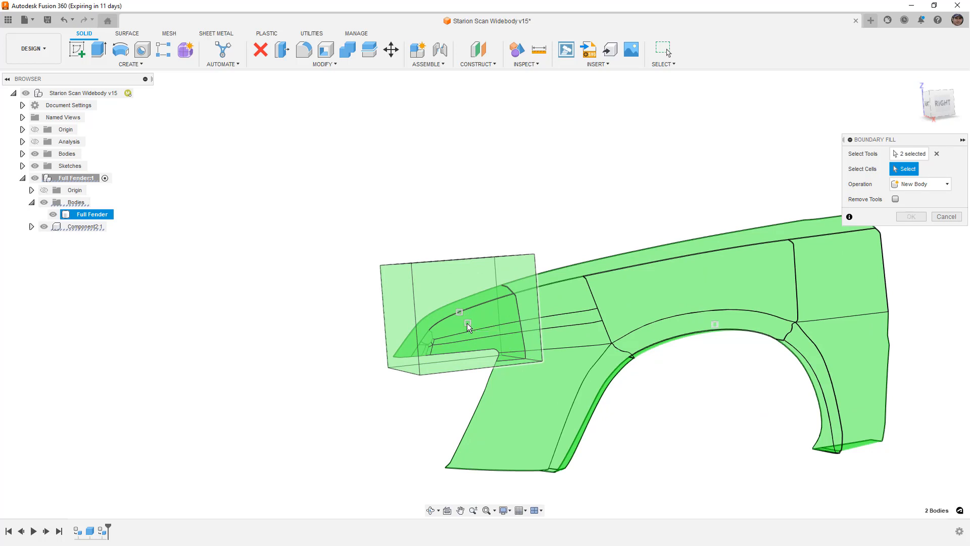
{"action": "left_click", "coordinate": [467, 324]}
{"action": "left_click", "coordinate": [468, 324]}
{"action": "middle_click_drag", "start_coordinate": [471, 333], "coordinate": [449, 330], "text": "shift"}
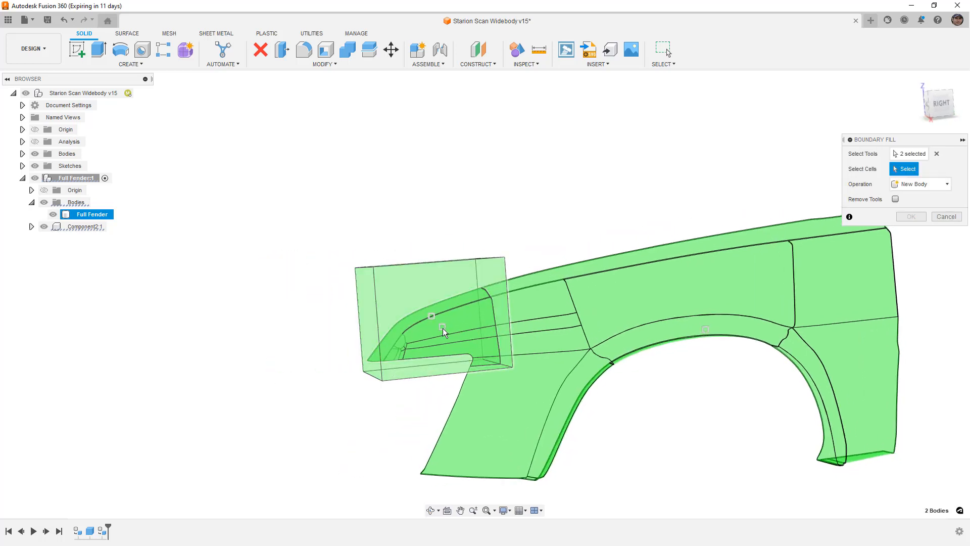
{"action": "left_click", "coordinate": [443, 331]}
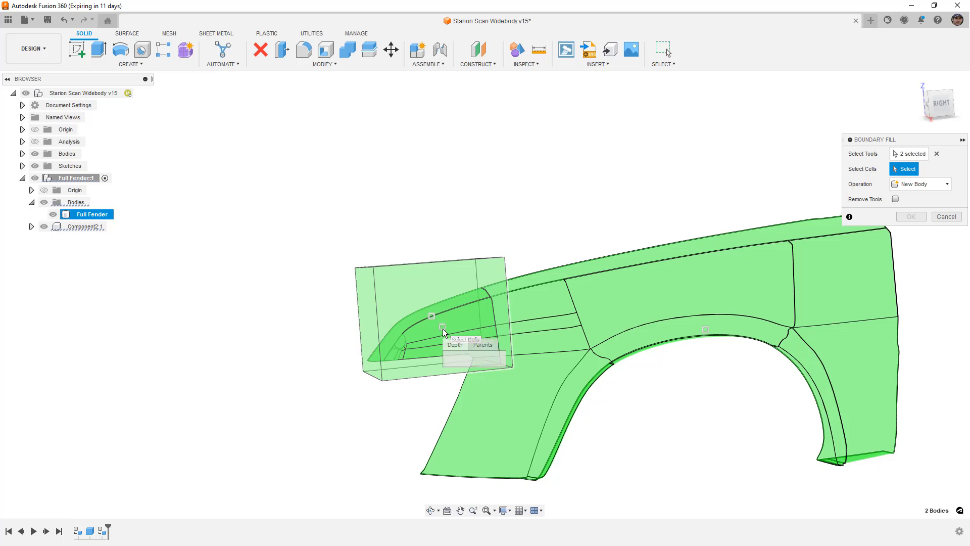
{"action": "left_click", "coordinate": [460, 360]}
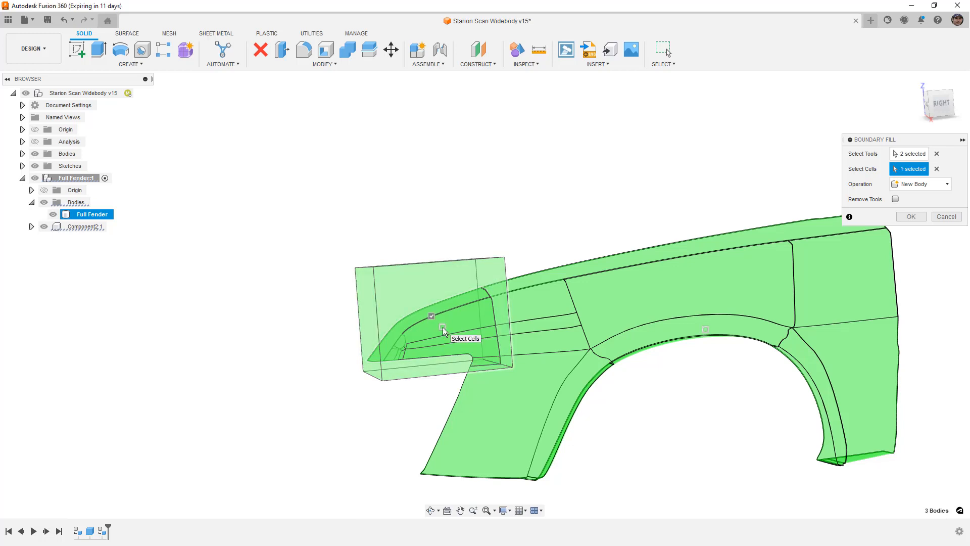
{"action": "left_click", "coordinate": [456, 355]}
{"action": "left_click", "coordinate": [457, 360]}
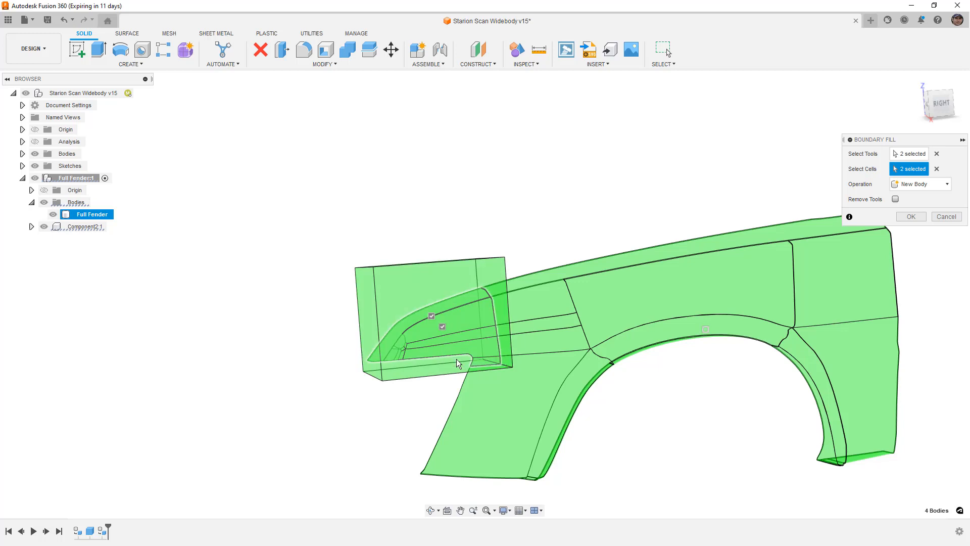
{"action": "left_click", "coordinate": [432, 316]}
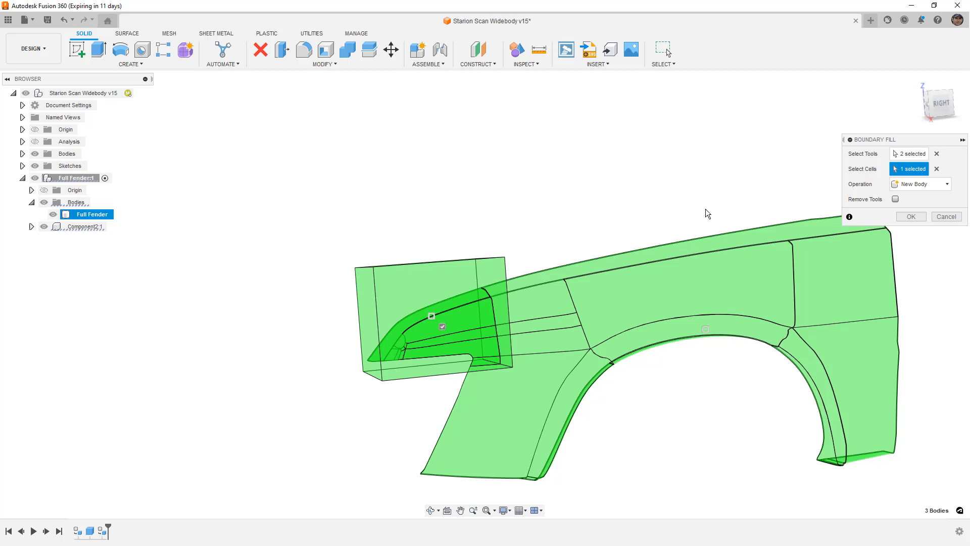
{"action": "left_click", "coordinate": [933, 187]}
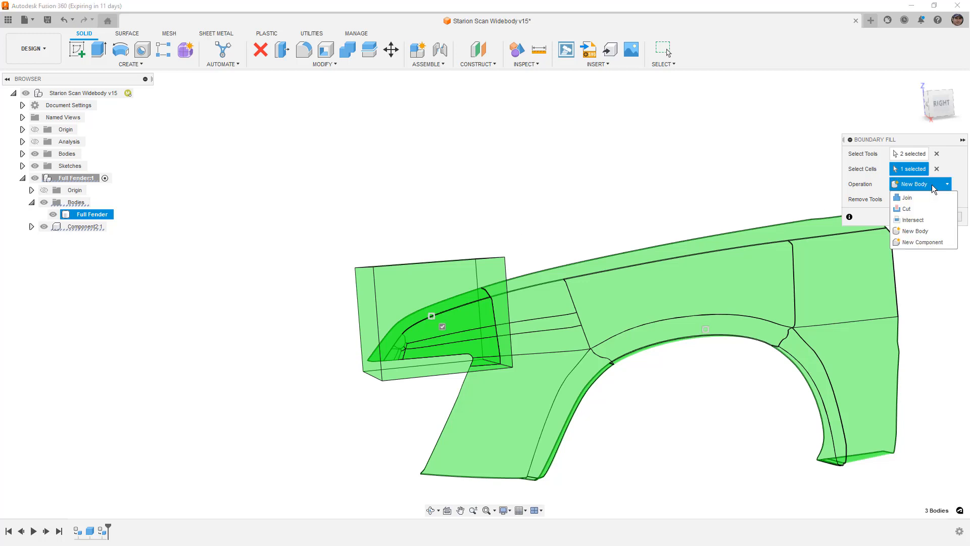
{"action": "left_click", "coordinate": [933, 187]}
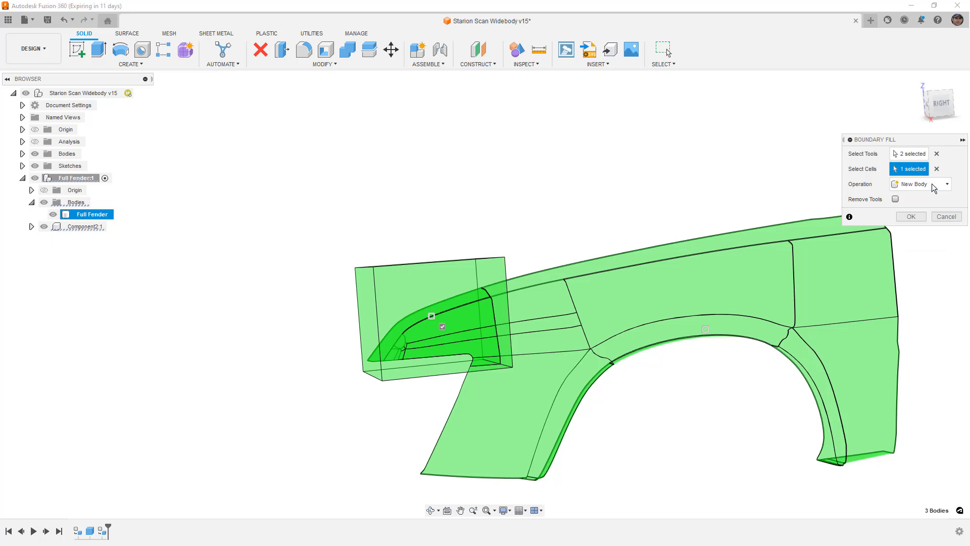
{"action": "left_click", "coordinate": [910, 217]}
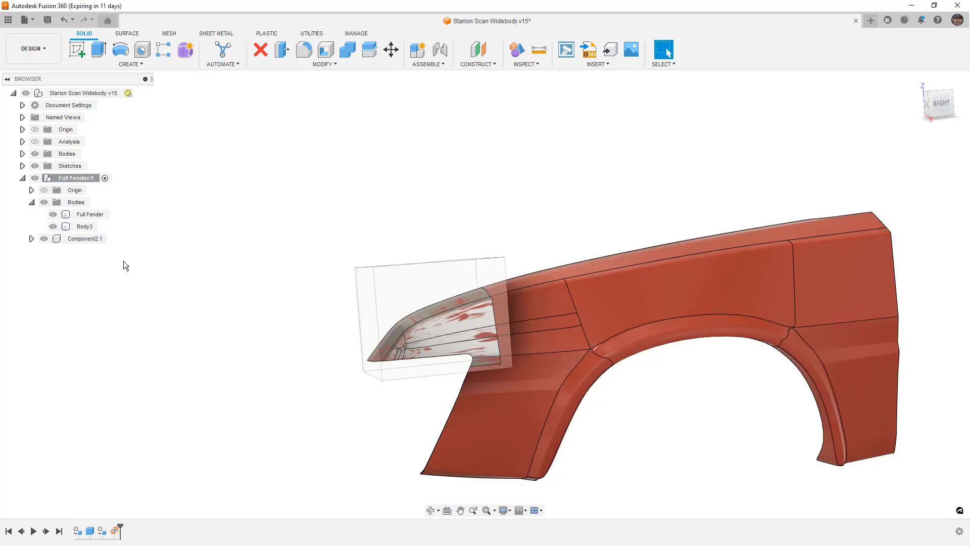
Step: Inspect the new front section on its own, and leave only the Full Fender body visible with the section and box component hidden
{"action": "left_click", "coordinate": [53, 214]}
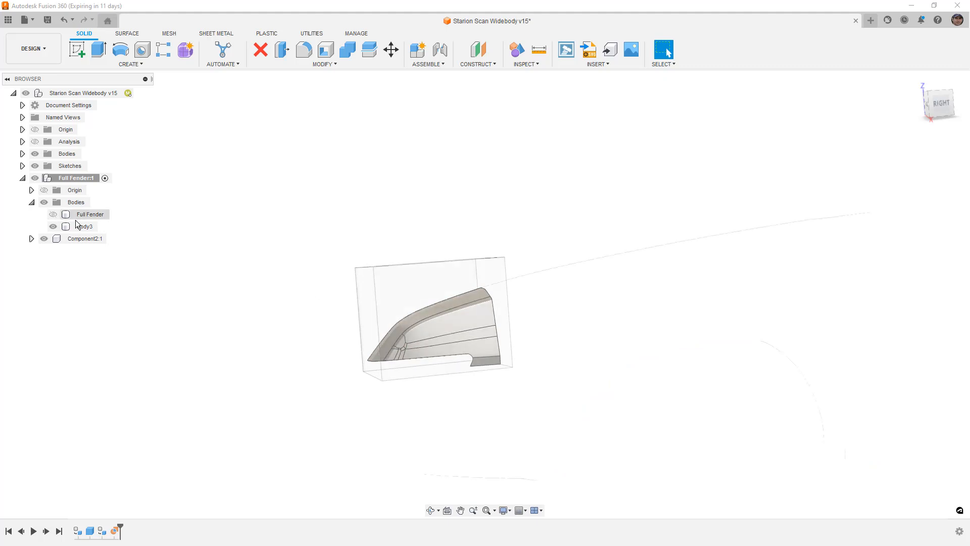
{"action": "left_click", "coordinate": [53, 214]}
{"action": "left_click", "coordinate": [53, 226]}
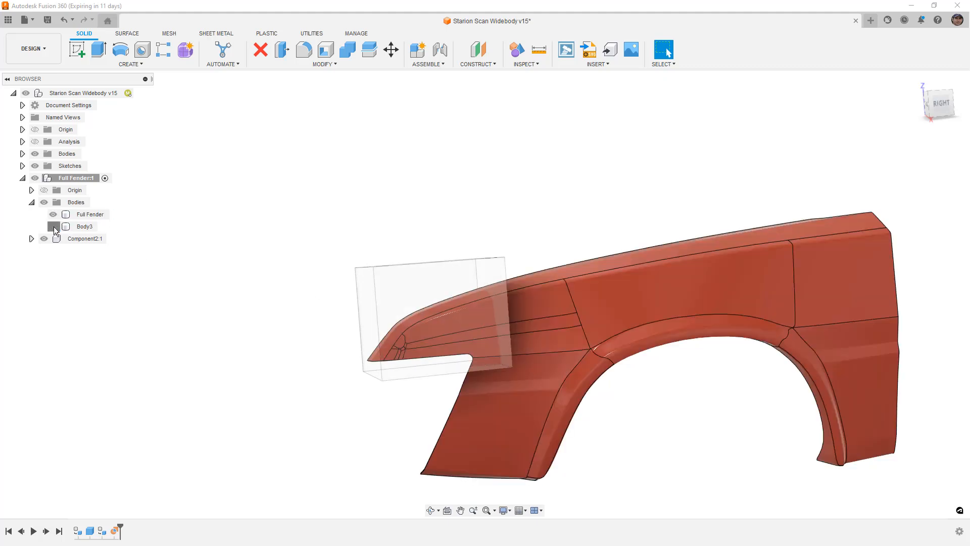
{"action": "left_click", "coordinate": [53, 226]}
{"action": "left_click", "coordinate": [53, 214]}
{"action": "left_click", "coordinate": [45, 238]}
{"action": "middle_click_drag", "start_coordinate": [433, 329], "coordinate": [591, 319], "text": "shift"}
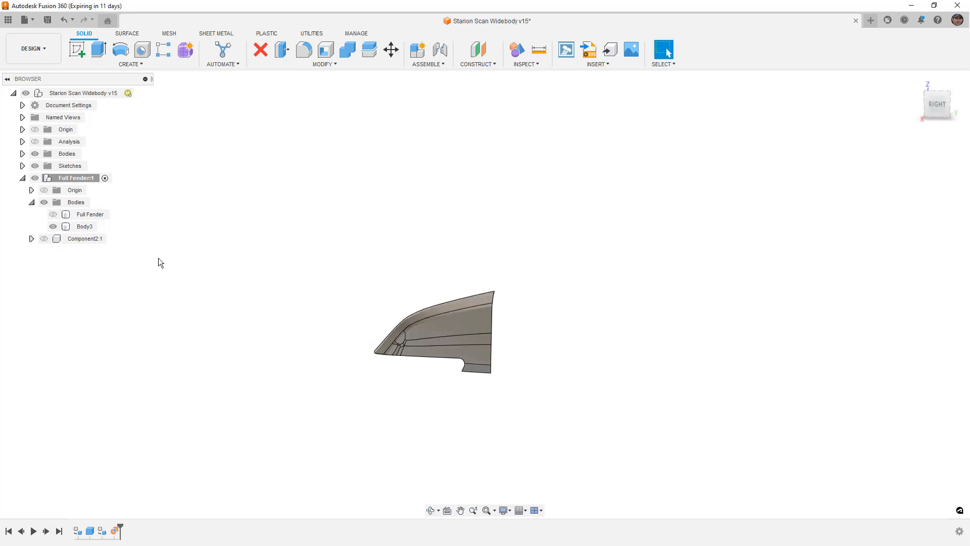
{"action": "left_click", "coordinate": [53, 214]}
{"action": "left_click", "coordinate": [53, 226]}
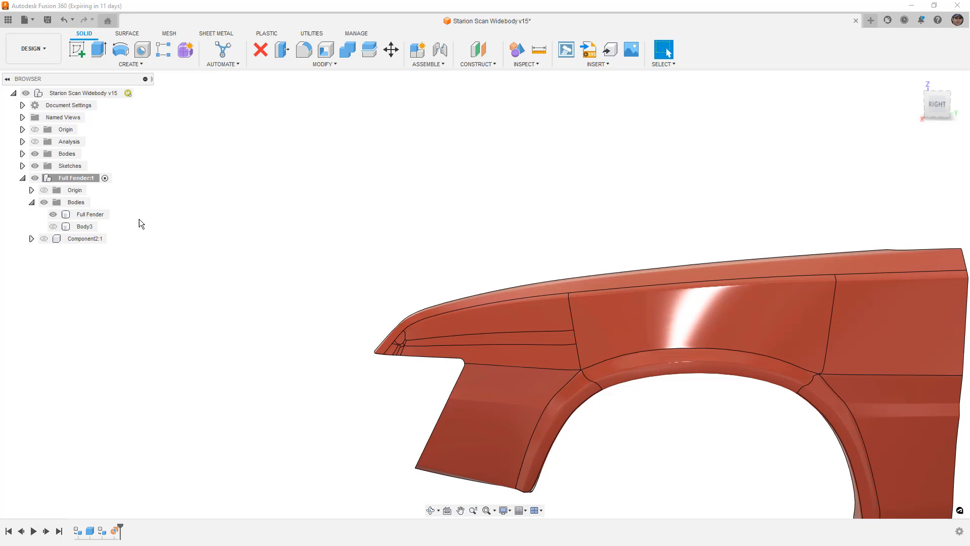
Step: Create a sketch on the plane parallel to the fender's side and draw a vertical line about 800 mm long ahead of the fender
{"action": "left_click", "coordinate": [938, 105]}
{"action": "scroll", "coordinate": [364, 231], "scroll_direction": "down", "scroll_amount": 4}
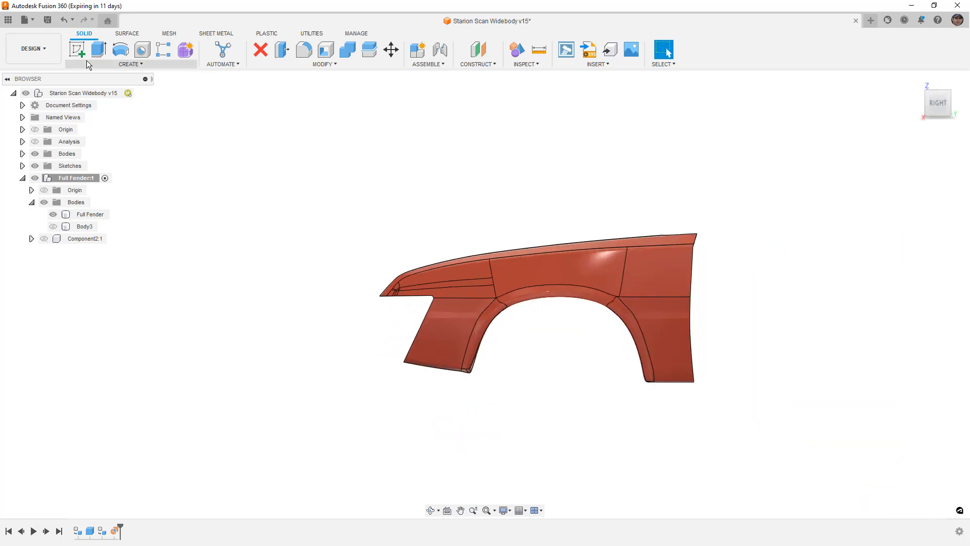
{"action": "left_click", "coordinate": [77, 49]}
{"action": "left_click", "coordinate": [373, 286]}
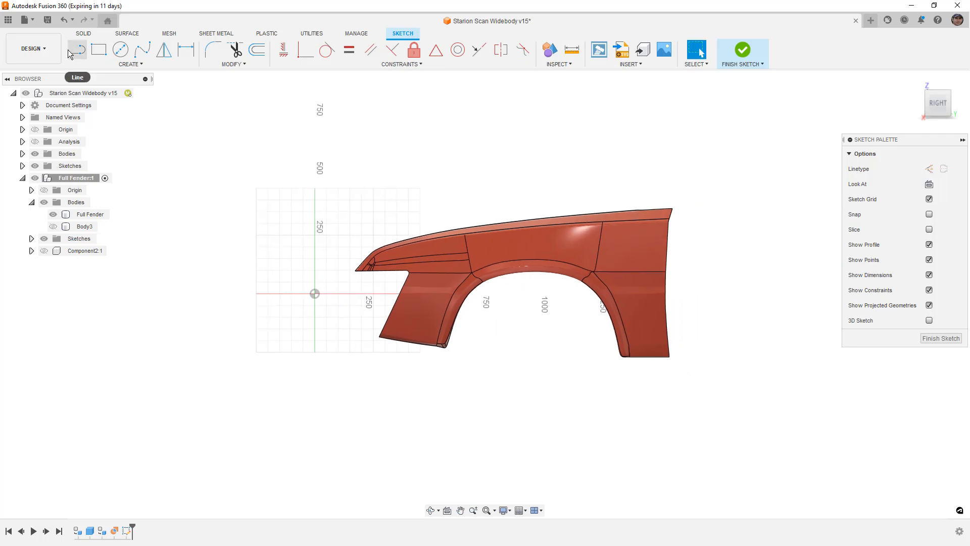
{"action": "left_click", "coordinate": [69, 50]}
{"action": "left_click", "coordinate": [343, 190]}
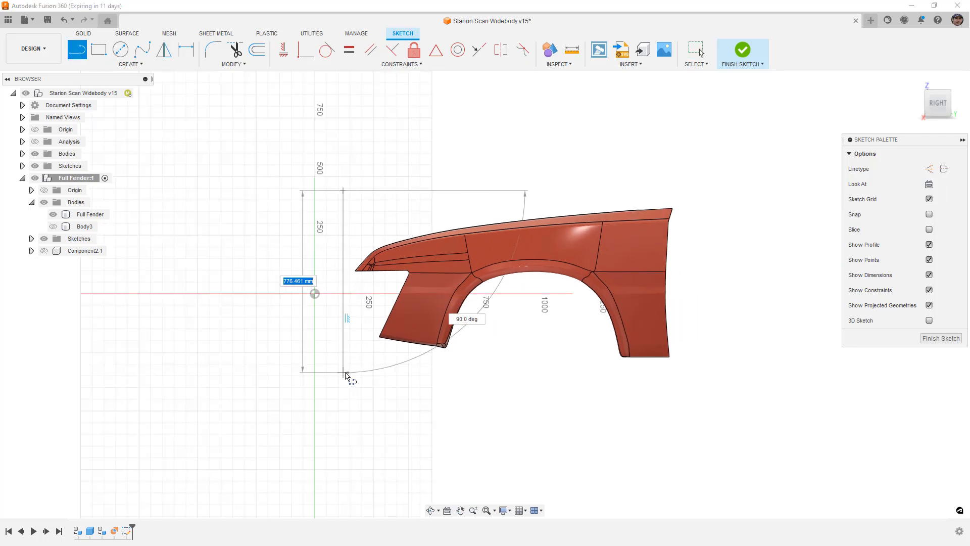
{"action": "left_click", "coordinate": [344, 376]}
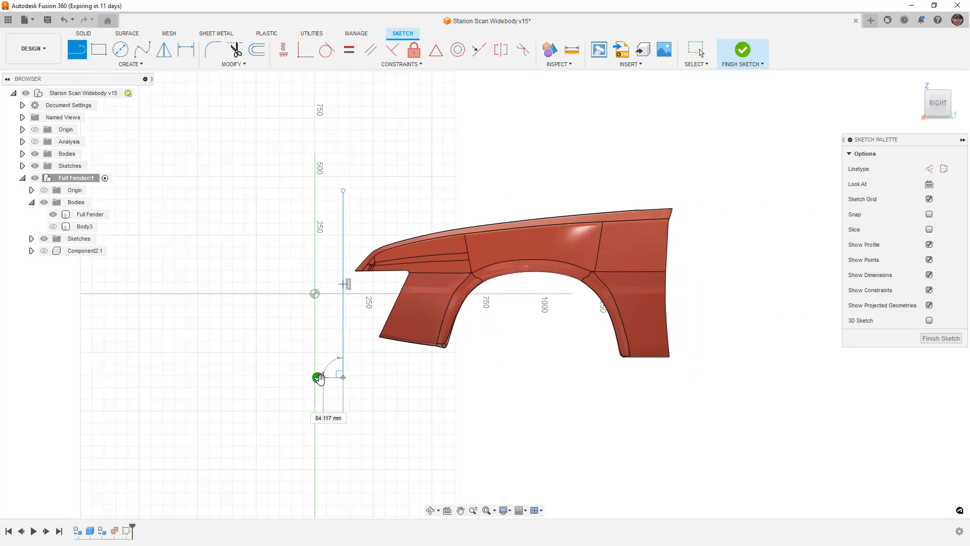
Step: Draw a horizontal line about 1630 mm long below the fender, crossing the vertical line and lying just under the fender's lower edge
{"action": "left_click", "coordinate": [326, 357]}
{"action": "left_click", "coordinate": [708, 356]}
{"action": "key", "text": "Escape"}
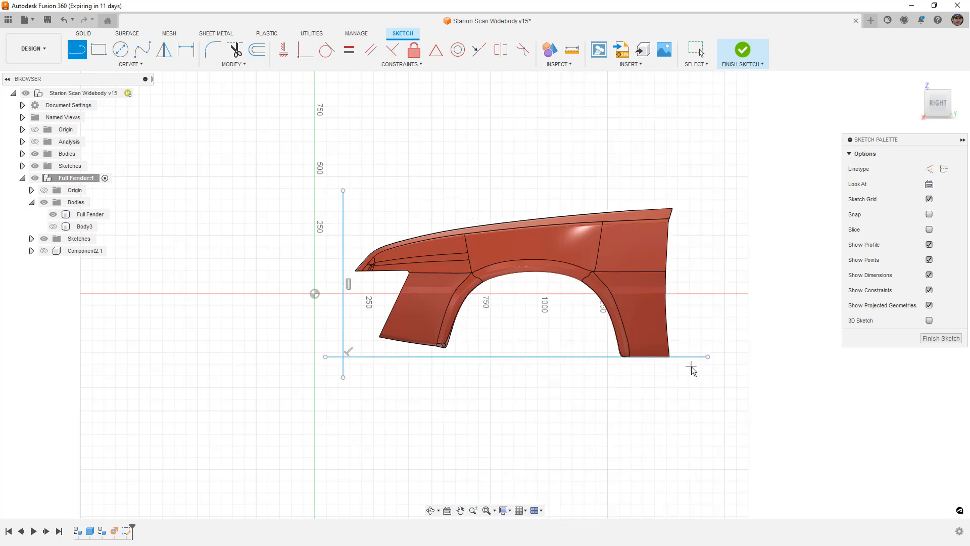
{"action": "key", "text": "Escape"}
{"action": "left_click_drag", "start_coordinate": [689, 357], "coordinate": [689, 362]}
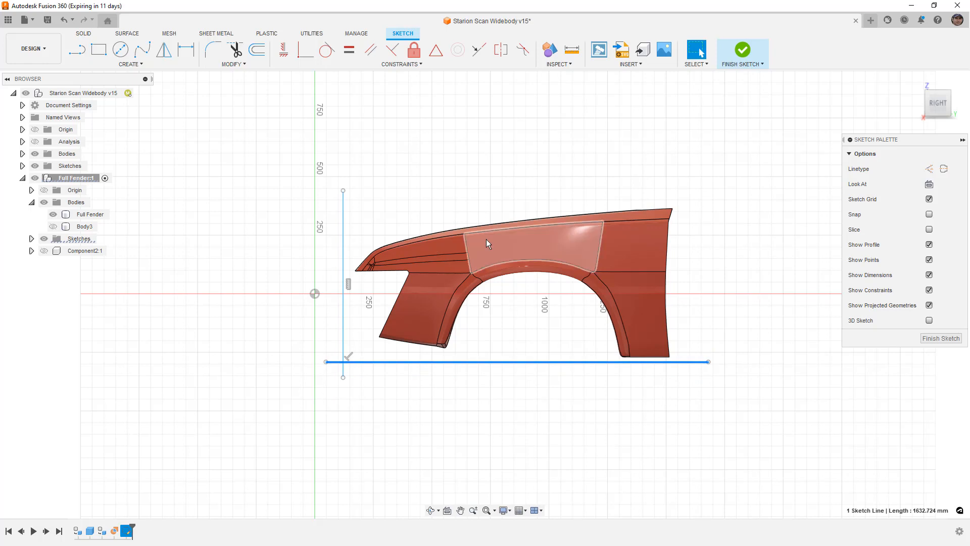
Step: Pattern the horizontal line upward over the fender with a quantity of 4 and 240 mm spacing
{"action": "left_click", "coordinate": [142, 64]}
{"action": "left_click", "coordinate": [101, 216]}
{"action": "left_click_drag", "start_coordinate": [516, 352], "coordinate": [569, 317]}
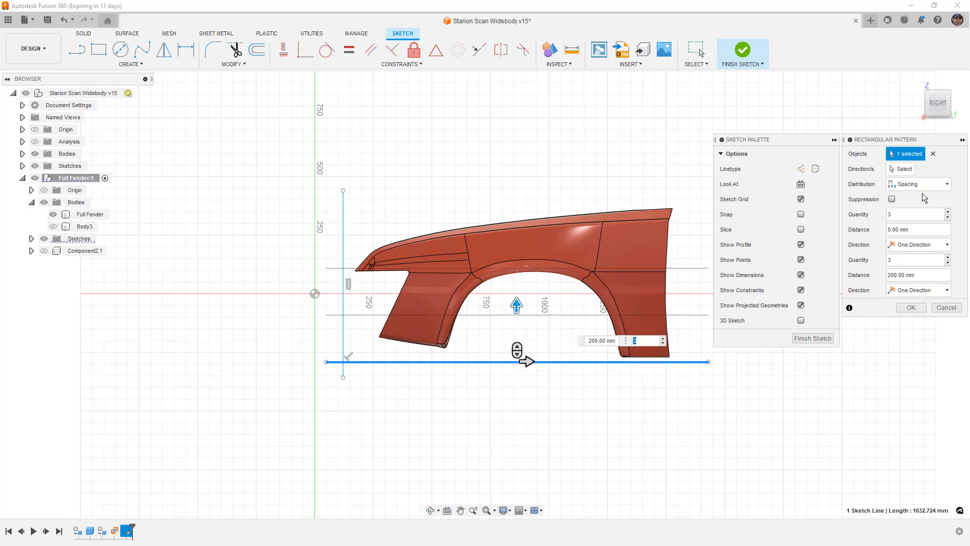
{"action": "left_click_drag", "start_coordinate": [925, 275], "coordinate": [866, 278]}
{"action": "type", "text": "240"}
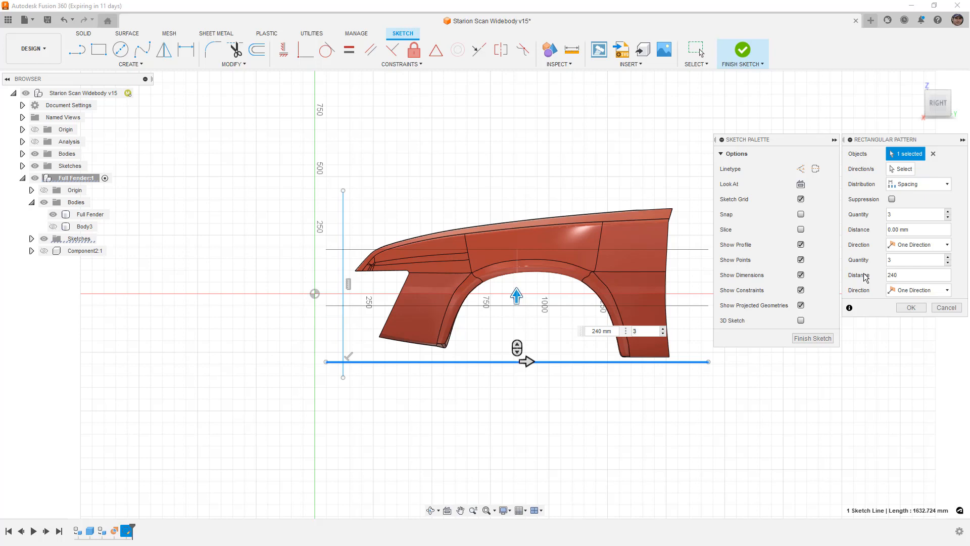
{"action": "left_click", "coordinate": [948, 257]}
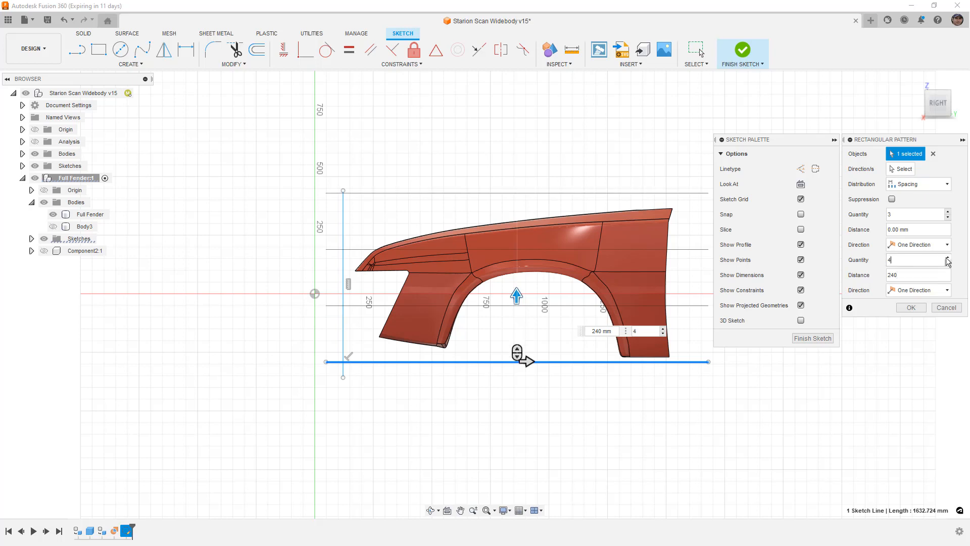
{"action": "left_click", "coordinate": [911, 307]}
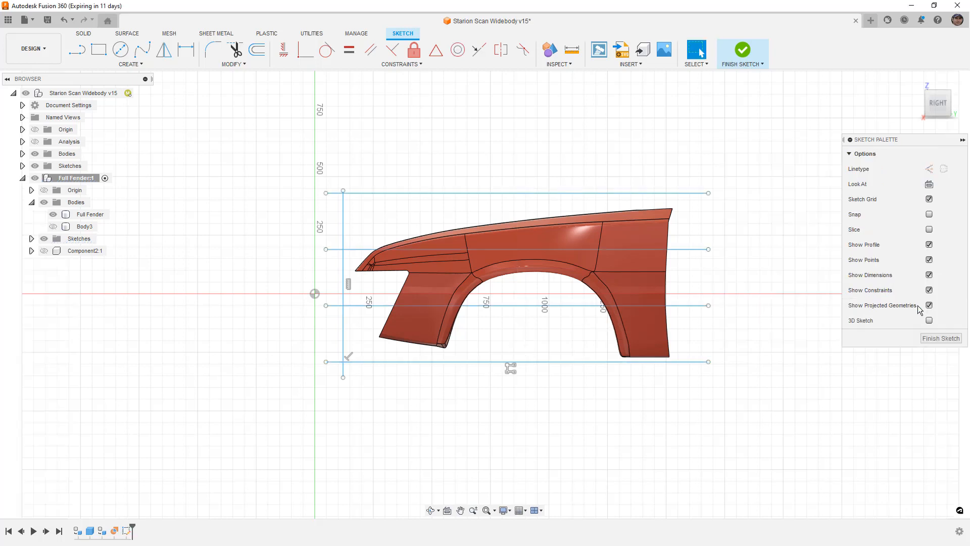
Step: Pattern the vertical line across the fender's length with a quantity of 6 and 290 mm spacing, and finish the sketch
{"action": "right_click", "coordinate": [825, 274]}
{"action": "left_click", "coordinate": [823, 244]}
{"action": "left_click", "coordinate": [343, 273]}
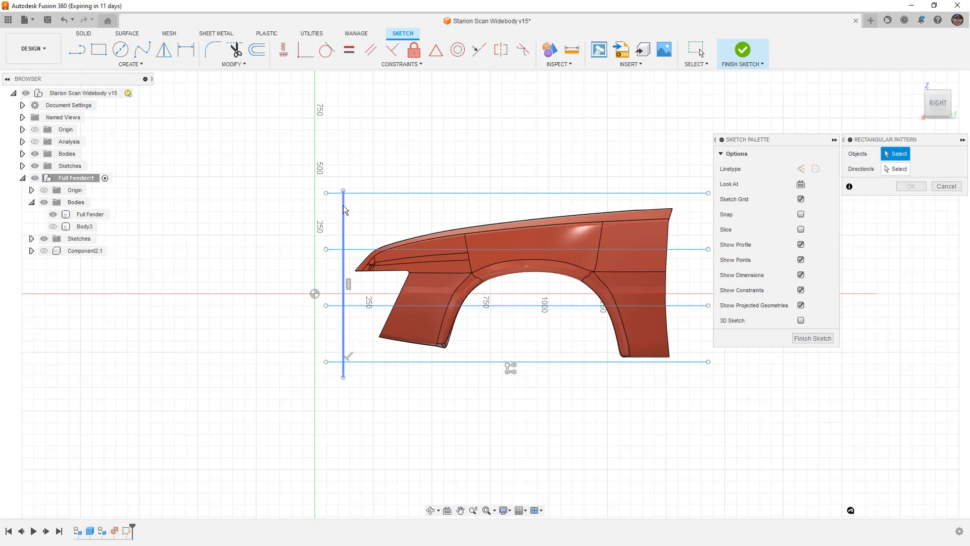
{"action": "left_click_drag", "start_coordinate": [352, 283], "coordinate": [492, 283]}
{"action": "left_click", "coordinate": [896, 229]}
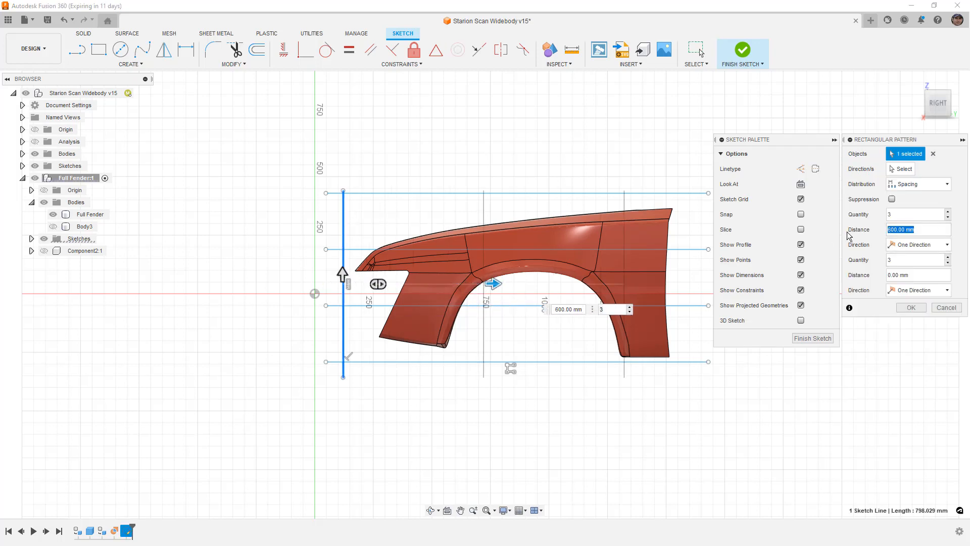
{"action": "type", "text": "290"}
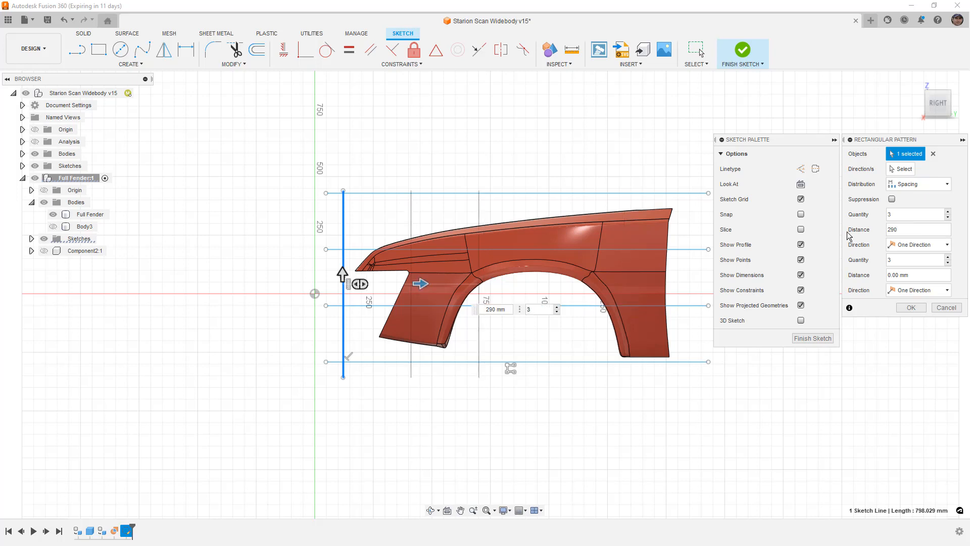
{"action": "left_click", "coordinate": [947, 212]}
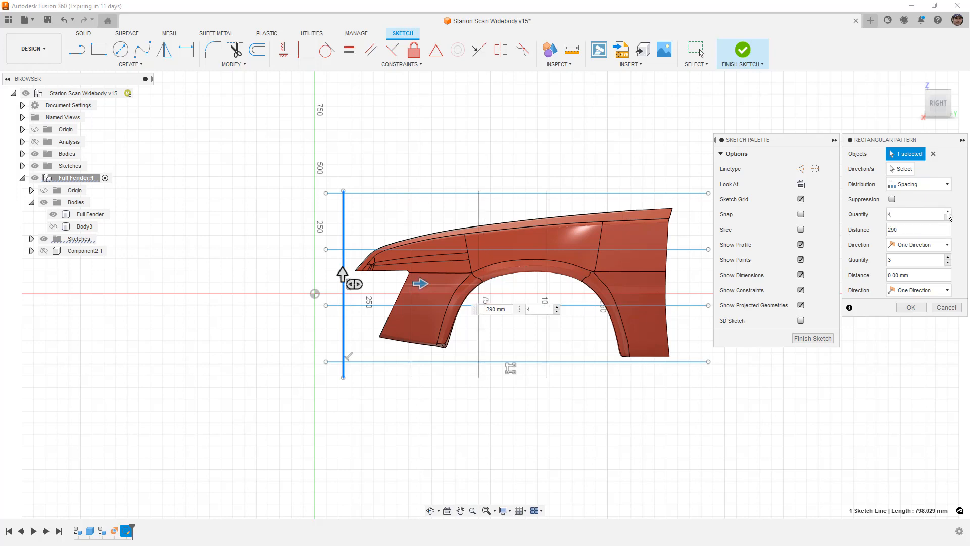
{"action": "left_click", "coordinate": [948, 213]}
{"action": "left_click", "coordinate": [948, 212]}
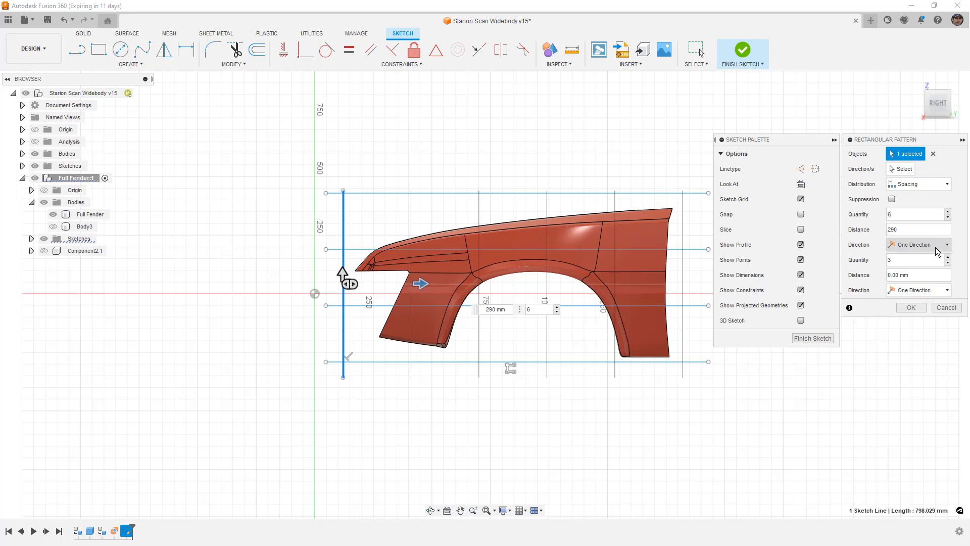
{"action": "left_click", "coordinate": [911, 308]}
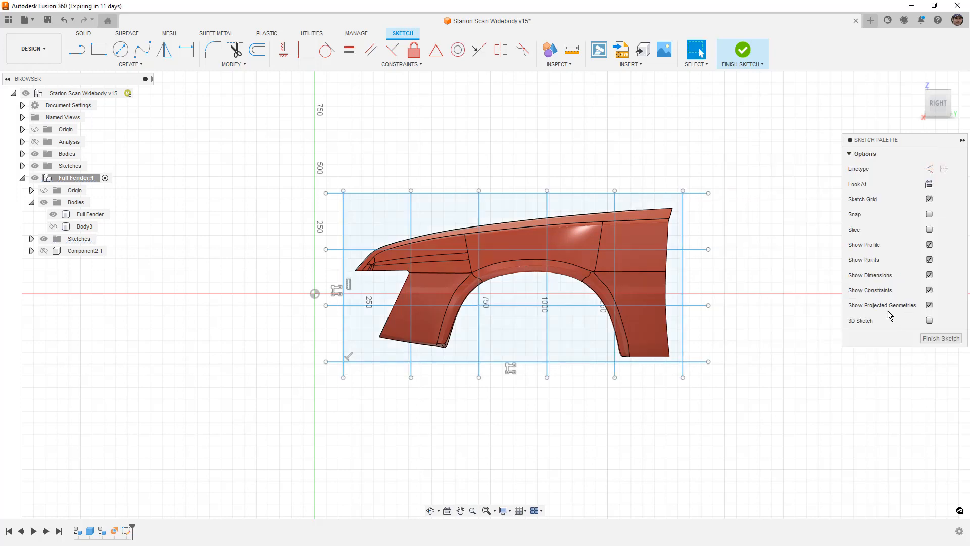
{"action": "left_click", "coordinate": [741, 53]}
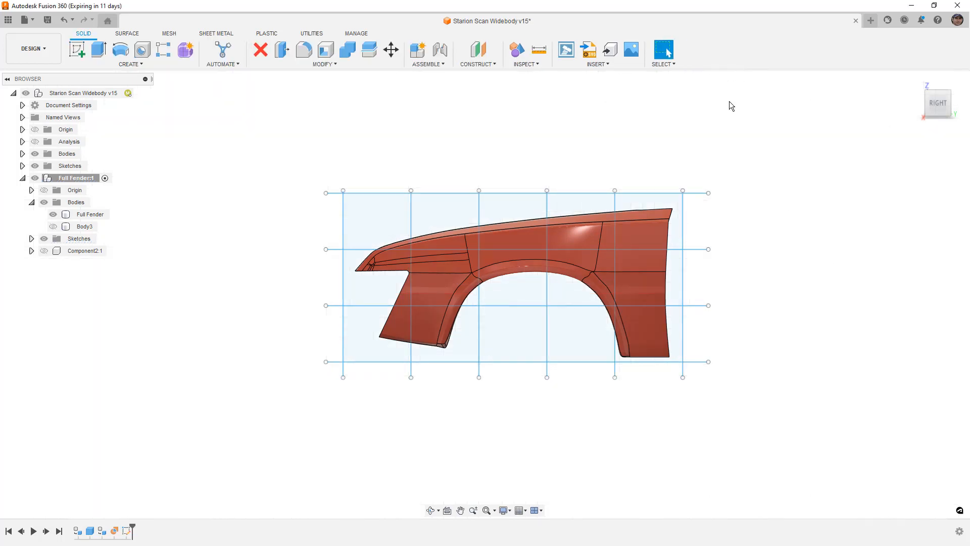
Step: Split the Full Fender body along the two inner horizontal grid lines, with the splitting tools extended
{"action": "left_click", "coordinate": [369, 49]}
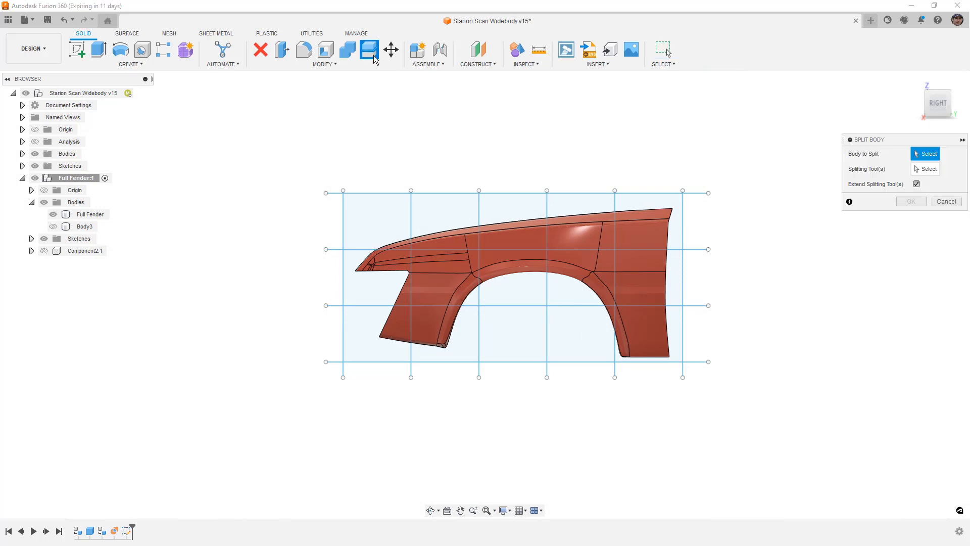
{"action": "left_click", "coordinate": [645, 240]}
{"action": "middle_click_drag", "start_coordinate": [546, 278], "coordinate": [567, 277], "text": "shift"}
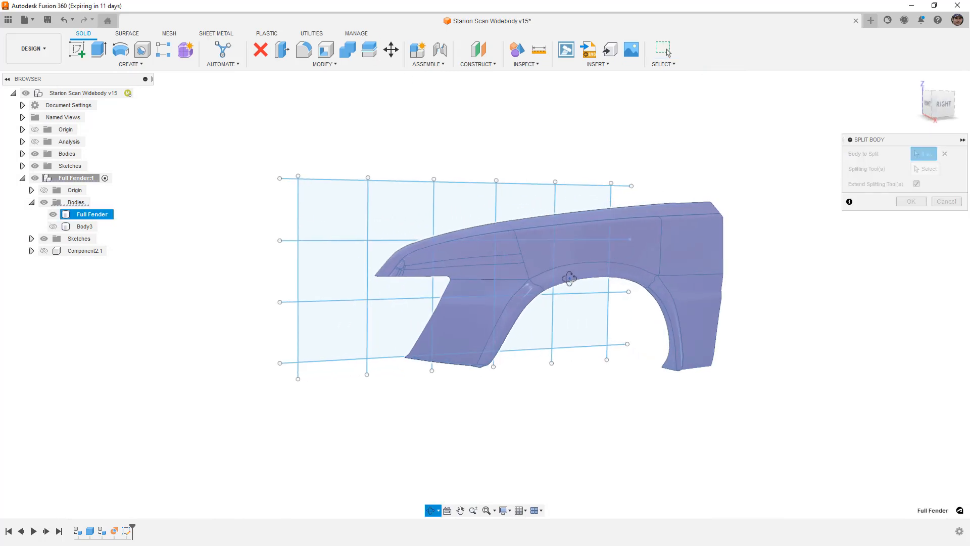
{"action": "left_click", "coordinate": [926, 168]}
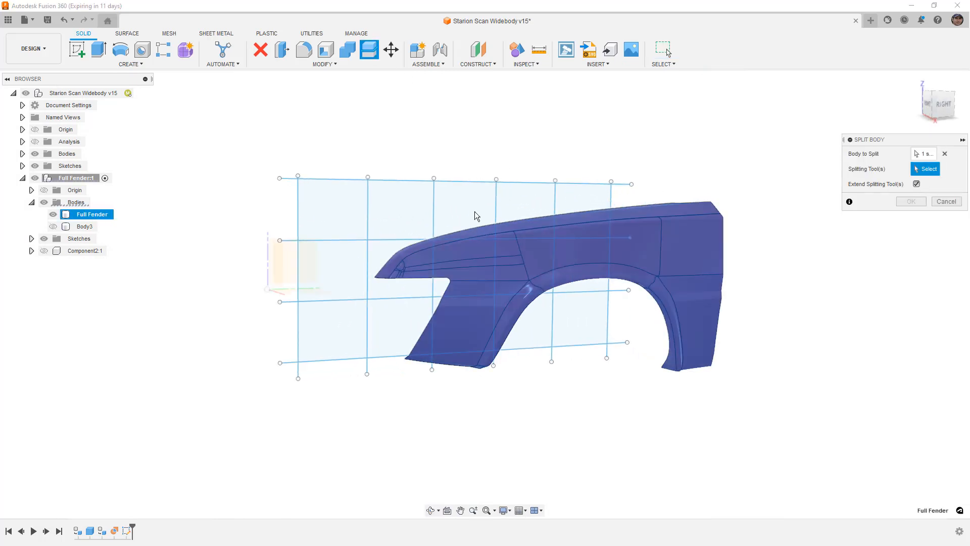
{"action": "left_click", "coordinate": [379, 241]}
{"action": "left_click", "coordinate": [382, 299]}
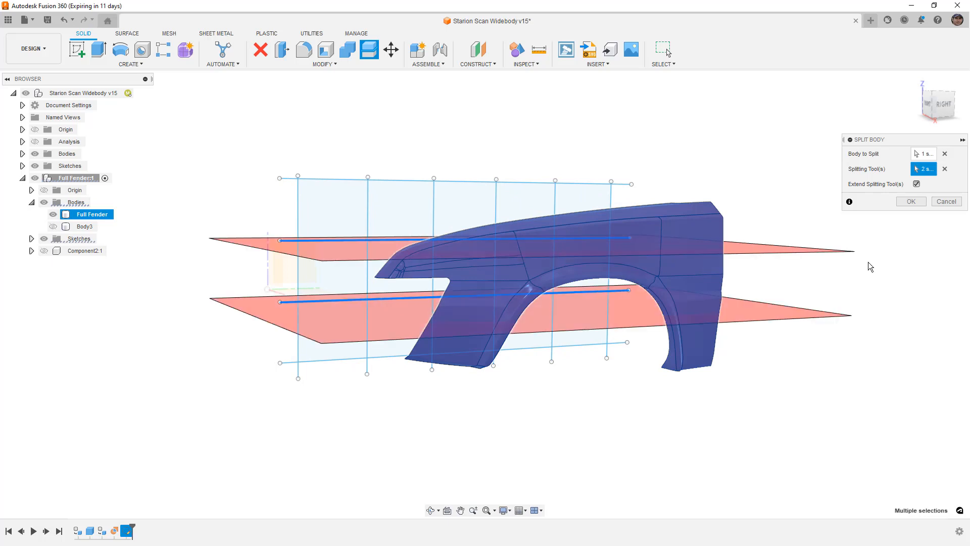
{"action": "left_click", "coordinate": [913, 204]}
Step: Show the grid sketch again and split all four fender bodies along the four inner vertical grid lines
{"action": "right_click", "coordinate": [866, 286]}
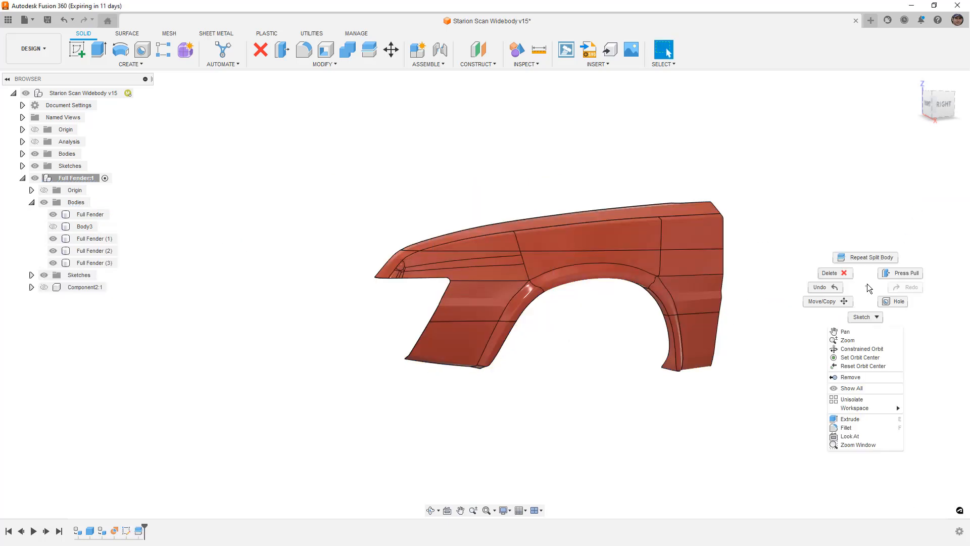
{"action": "left_click", "coordinate": [871, 259]}
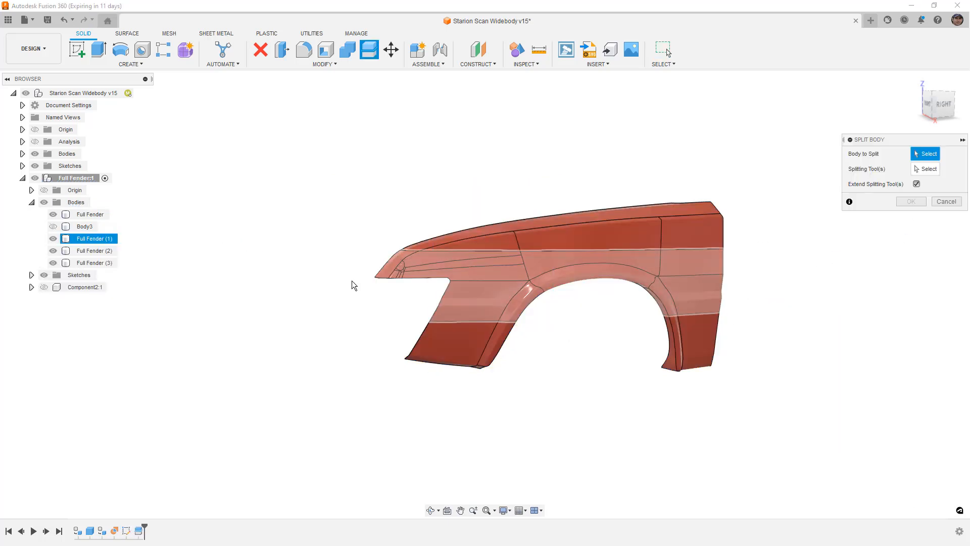
{"action": "left_click", "coordinate": [31, 275]}
{"action": "left_click", "coordinate": [53, 287]}
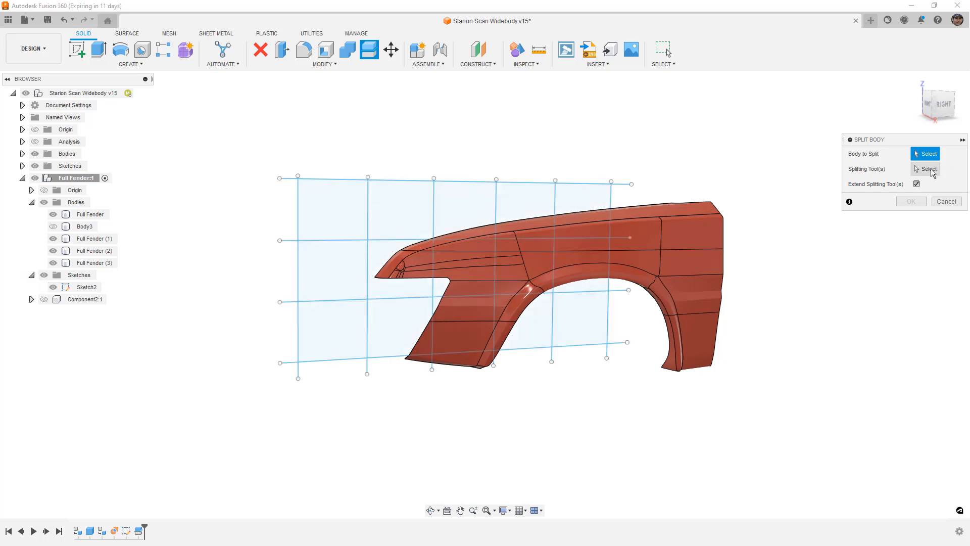
{"action": "left_click", "coordinate": [693, 230]}
{"action": "left_click", "coordinate": [699, 286]}
{"action": "left_click", "coordinate": [702, 356]}
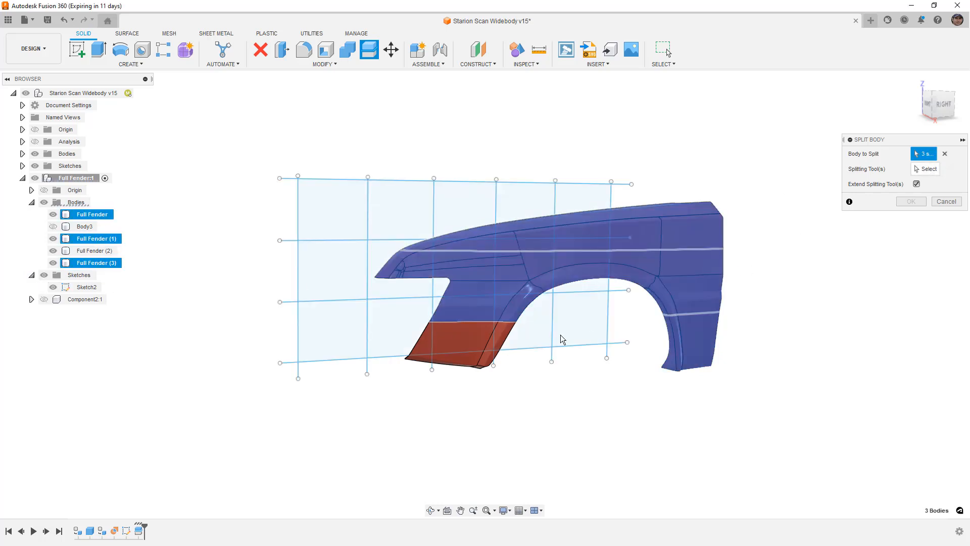
{"action": "left_click", "coordinate": [474, 343]}
{"action": "left_click", "coordinate": [926, 169]}
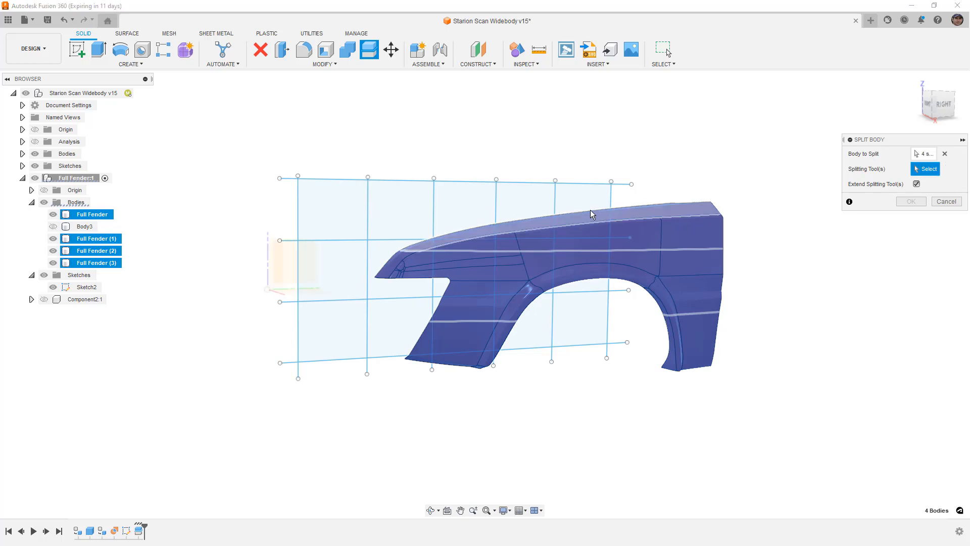
{"action": "left_click", "coordinate": [554, 204]}
{"action": "left_click", "coordinate": [496, 202]}
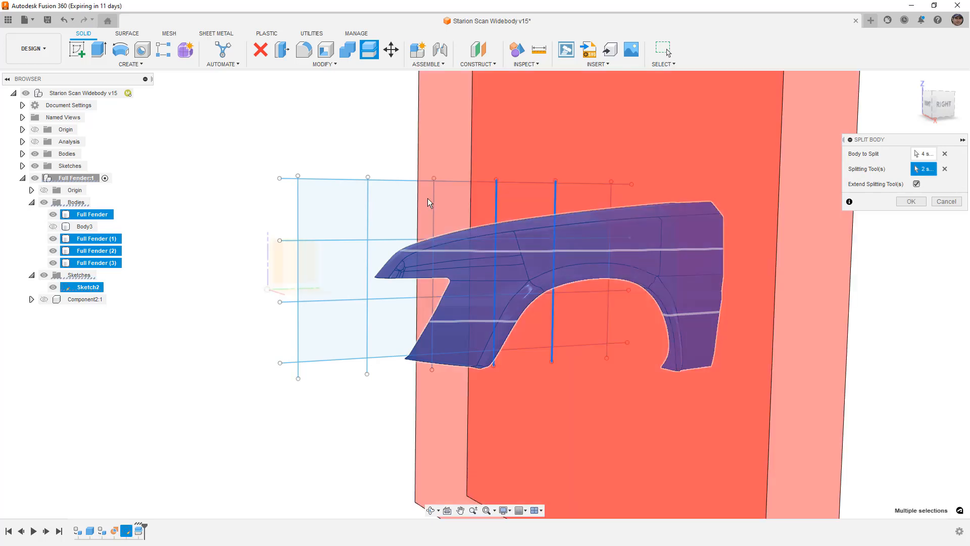
{"action": "left_click", "coordinate": [433, 200]}
{"action": "left_click", "coordinate": [371, 205]}
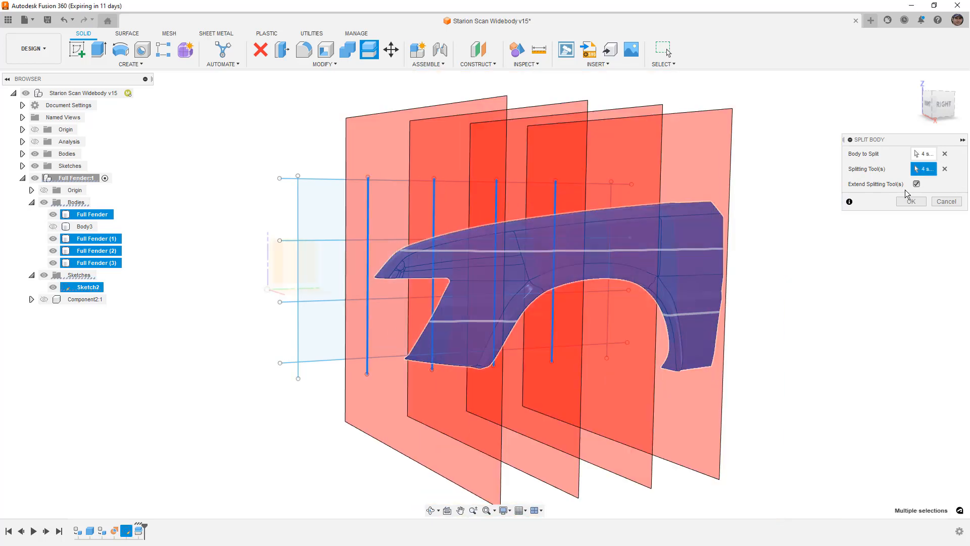
{"action": "left_click", "coordinate": [910, 202]}
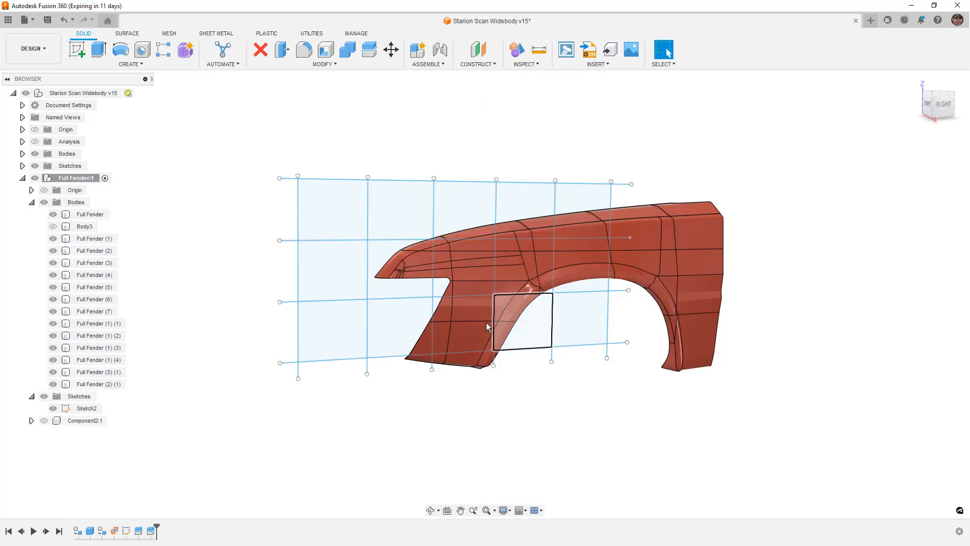
Step: Hide the grid sketch and create components from all the split Full Fender bodies, leaving out Body3
{"action": "left_click", "coordinate": [53, 408]}
{"action": "mouse_move", "coordinate": [641, 394]}
{"action": "middle_mouse_down", "text": "shift"}
{"action": "mouse_move", "coordinate": [604, 376]}
{"action": "mouse_move", "coordinate": [633, 377]}
{"action": "mouse_move", "coordinate": [620, 388]}
{"action": "middle_mouse_up", "text": "shift"}
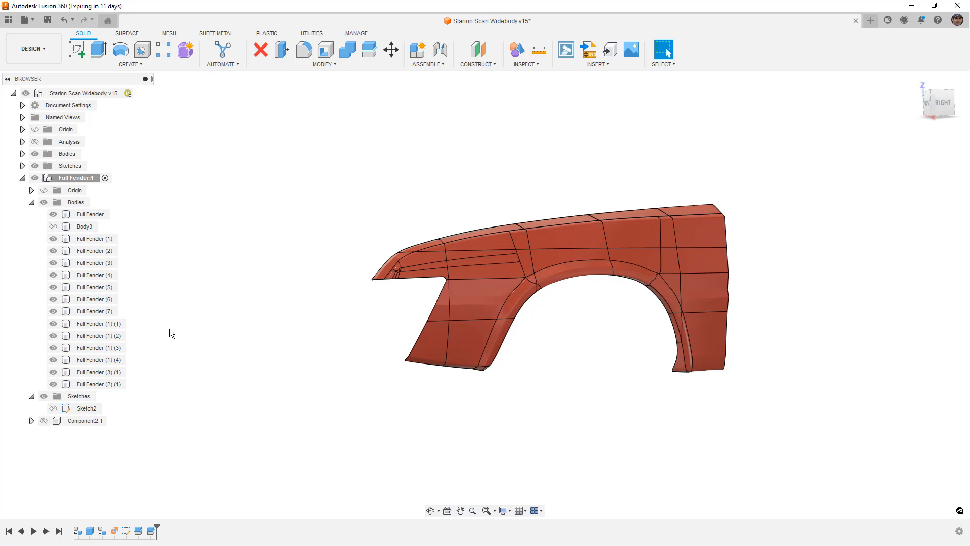
{"action": "left_click", "coordinate": [90, 216]}
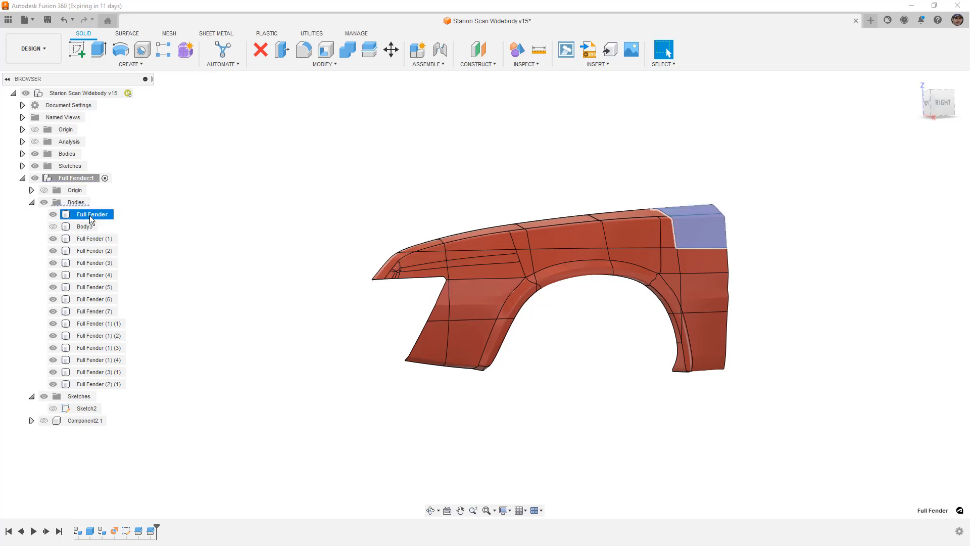
{"action": "left_click", "coordinate": [96, 238]}
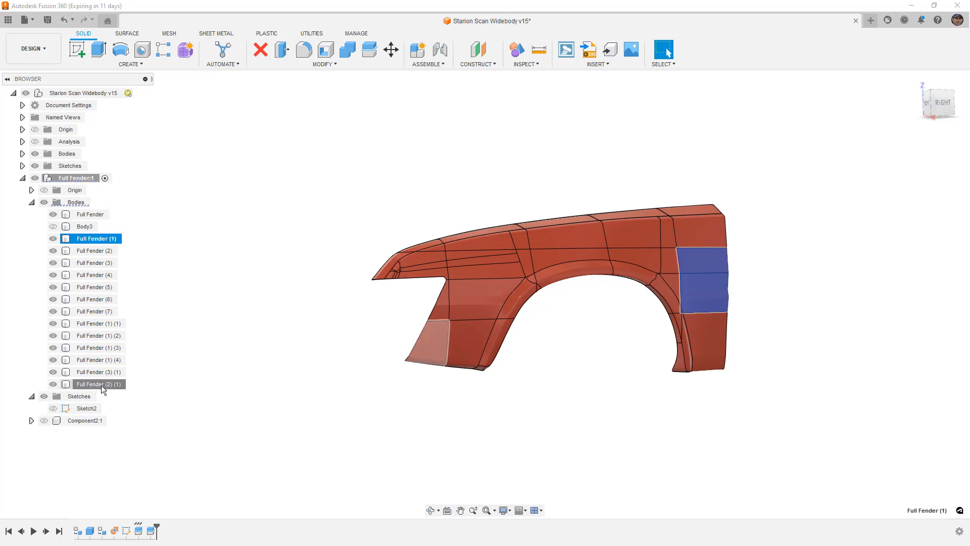
{"action": "left_click", "coordinate": [101, 384], "text": "shift"}
{"action": "left_click", "coordinate": [95, 214], "text": "ctrl"}
{"action": "right_click", "coordinate": [95, 214]}
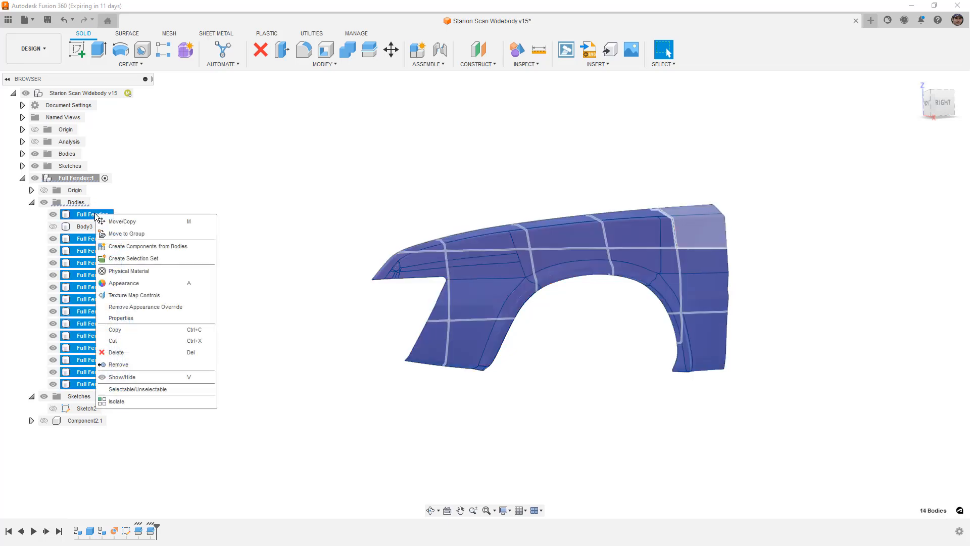
{"action": "left_click", "coordinate": [126, 247]}
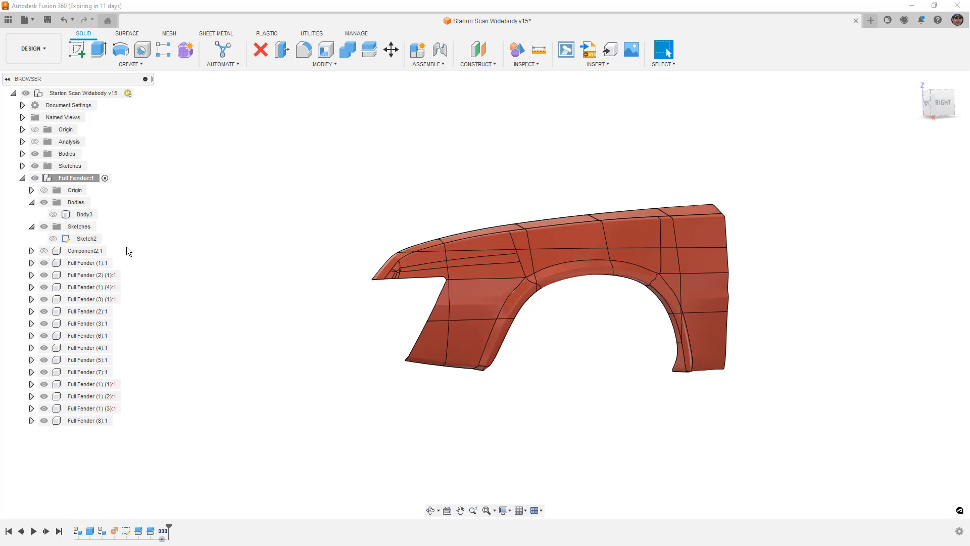
Step: Turn on the component color display so each fender section is shown in its own color
{"action": "left_click", "coordinate": [545, 66]}
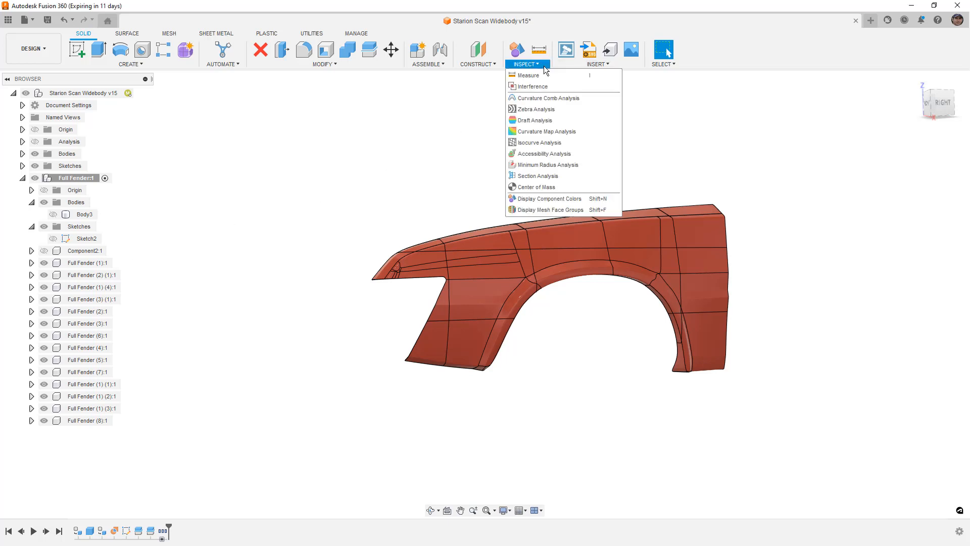
{"action": "left_click", "coordinate": [566, 199]}
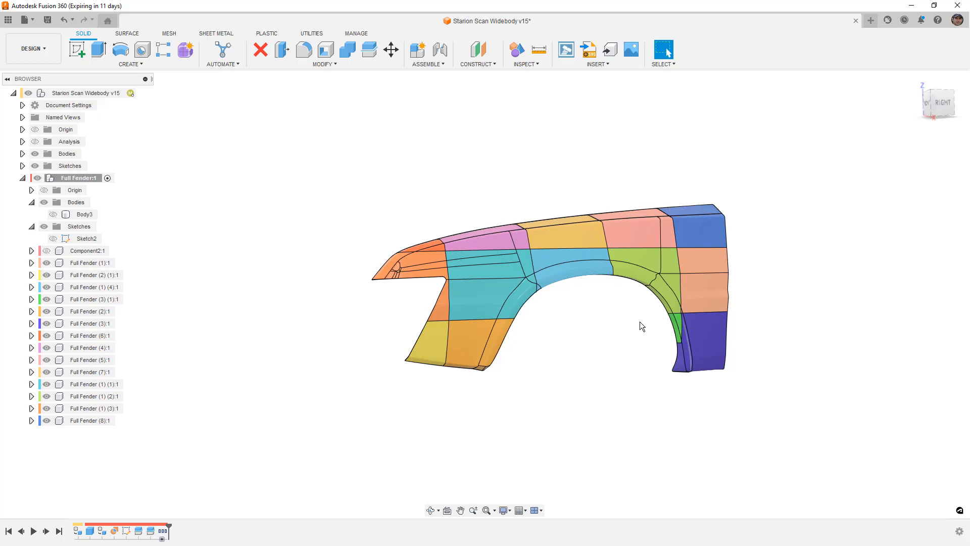
{"action": "mouse_move", "coordinate": [635, 333]}
{"action": "middle_mouse_down", "text": "shift"}
{"action": "mouse_move", "coordinate": [602, 331]}
{"action": "mouse_move", "coordinate": [621, 337]}
{"action": "middle_mouse_up", "text": "shift"}
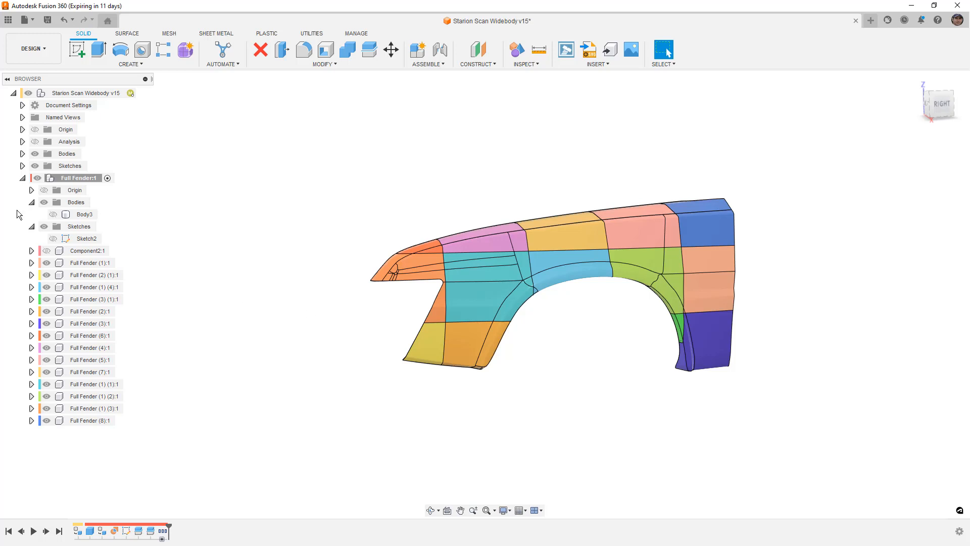
Step: Identify the component of the fender's upper front tip, Full Fender (6), and rename it as Piece 1
{"action": "left_click", "coordinate": [98, 253]}
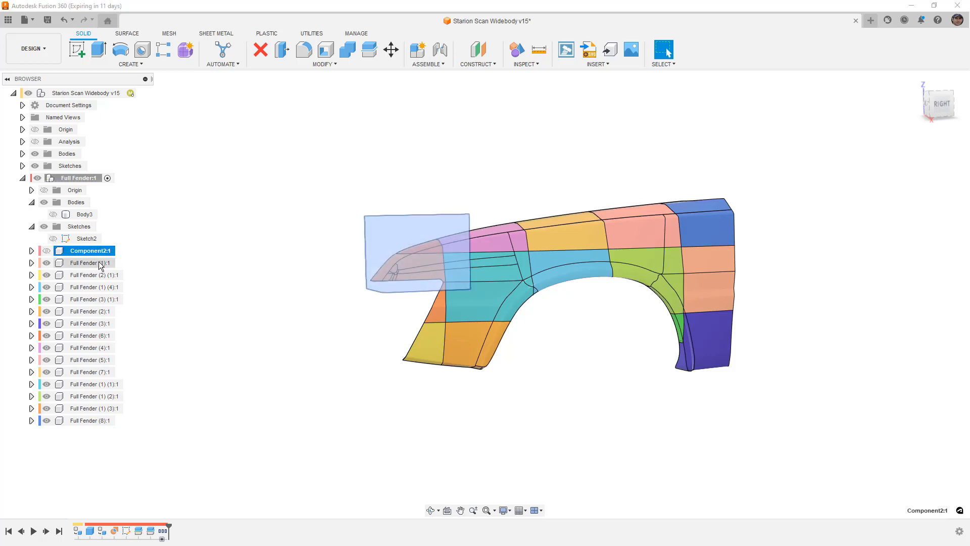
{"action": "left_click", "coordinate": [99, 264]}
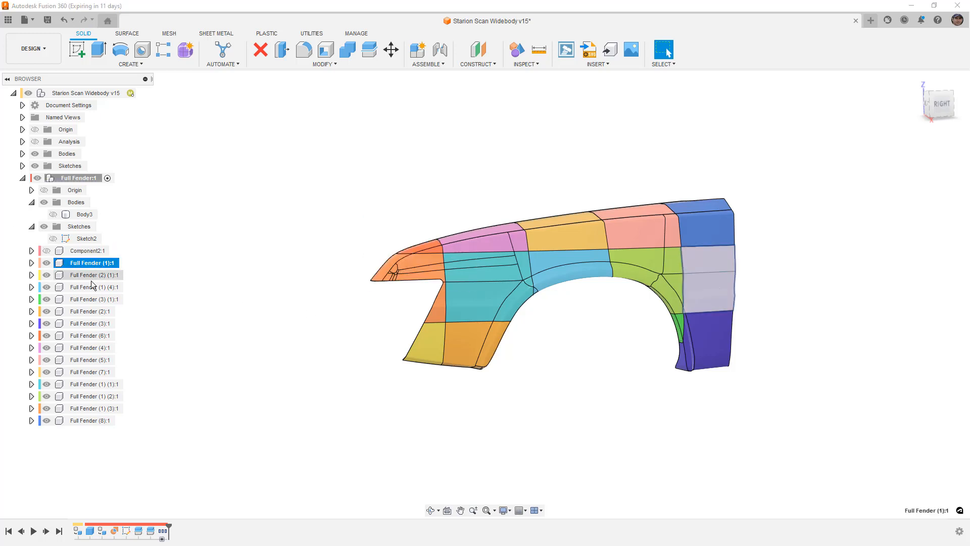
{"action": "left_click", "coordinate": [418, 249]}
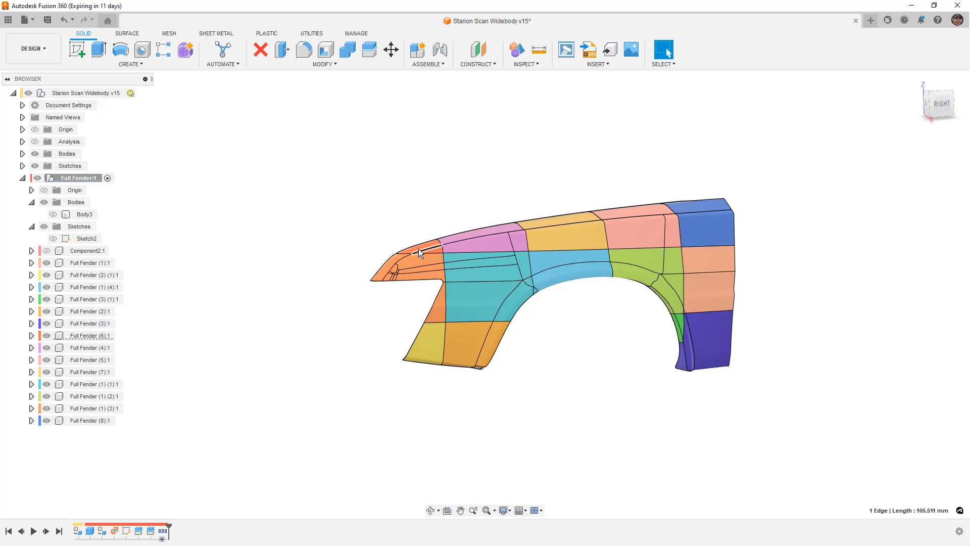
{"action": "double_click", "coordinate": [85, 336]}
{"action": "type", "text": "Piece 1"}
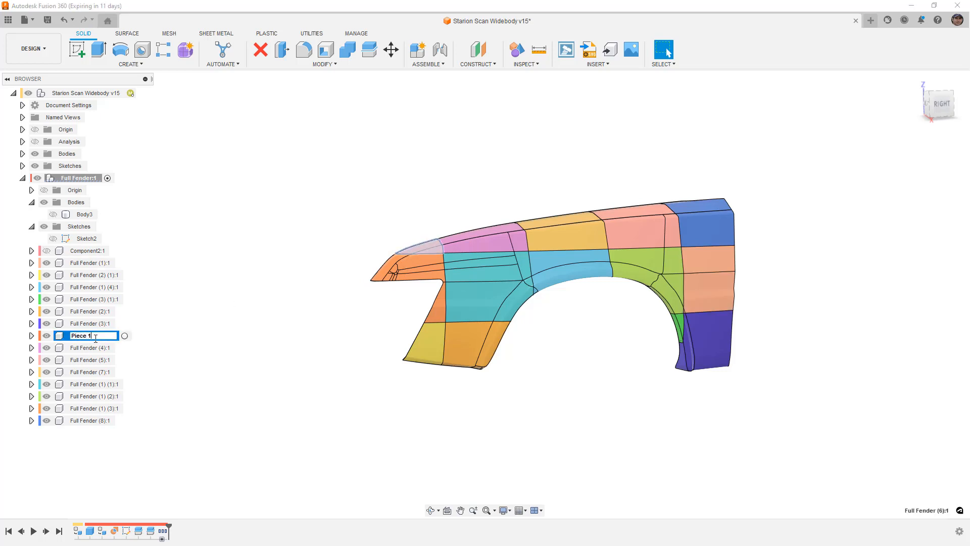
{"action": "key", "text": "Return"}
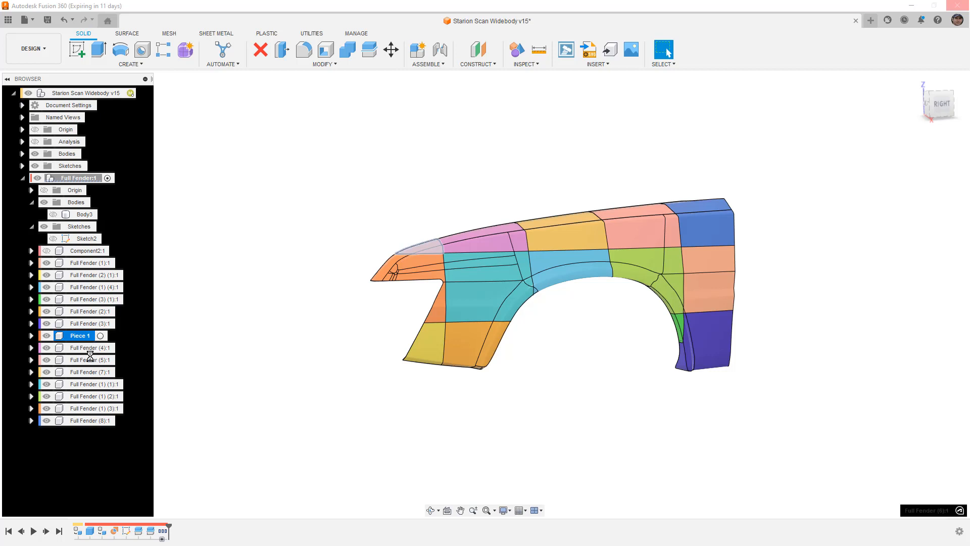
Step: Rename the component Full Fender (4), the top section directly behind Piece 1, as Piece 2
{"action": "left_click", "coordinate": [91, 351]}
{"action": "left_click", "coordinate": [91, 349]}
{"action": "type", "text": "Piece 2"}
{"action": "key", "text": "Return"}
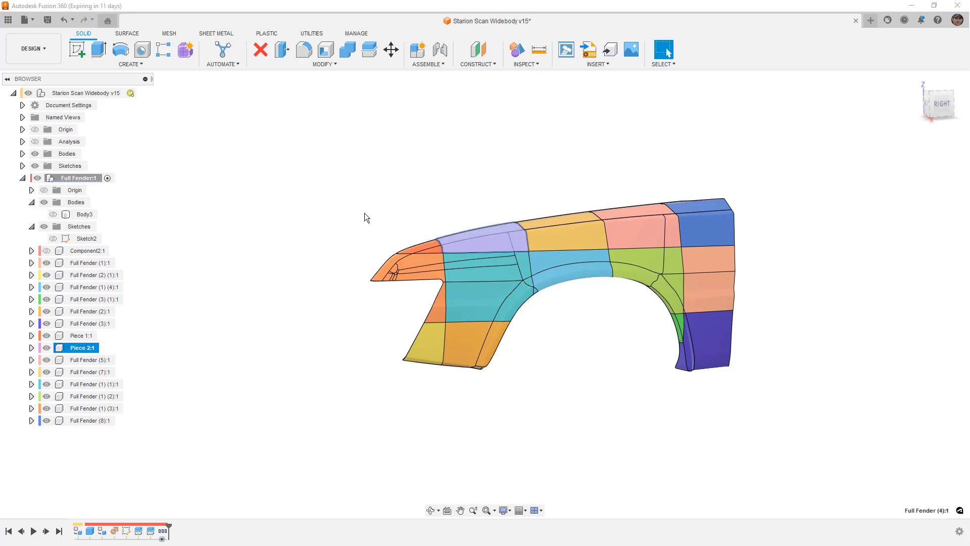
Step: Activate the Piece 2 component for editing on its own
{"action": "left_click", "coordinate": [472, 209]}
{"action": "middle_click_drag", "start_coordinate": [472, 209], "coordinate": [526, 210], "text": "shift"}
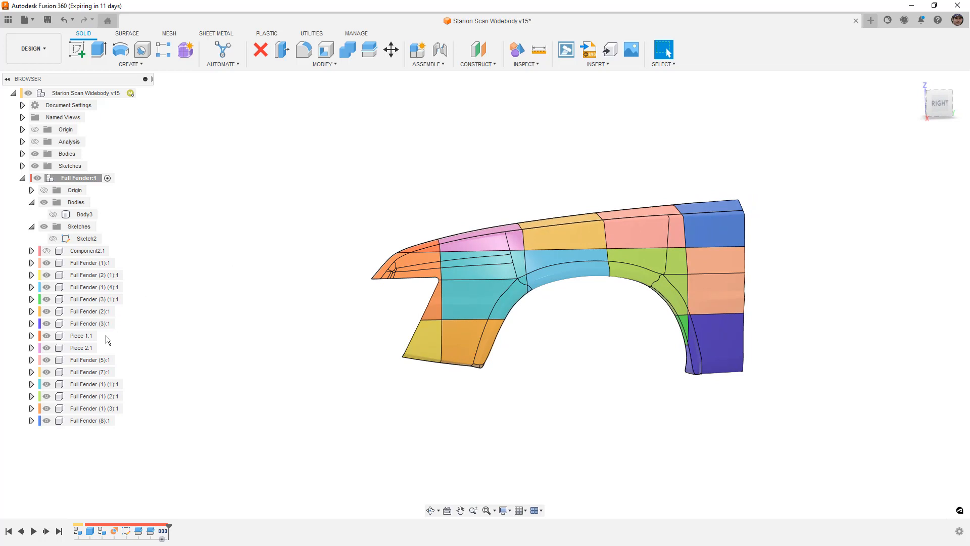
{"action": "left_click", "coordinate": [104, 348]}
{"action": "left_click", "coordinate": [177, 320]}
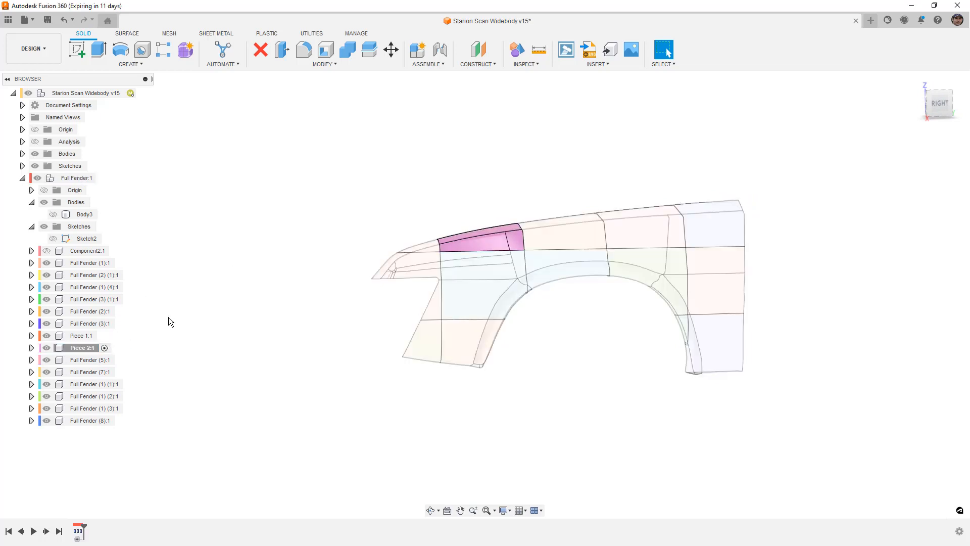
Step: Isolate the Piece 2 component and turn it so its rear end face is in view
{"action": "right_click", "coordinate": [94, 347]}
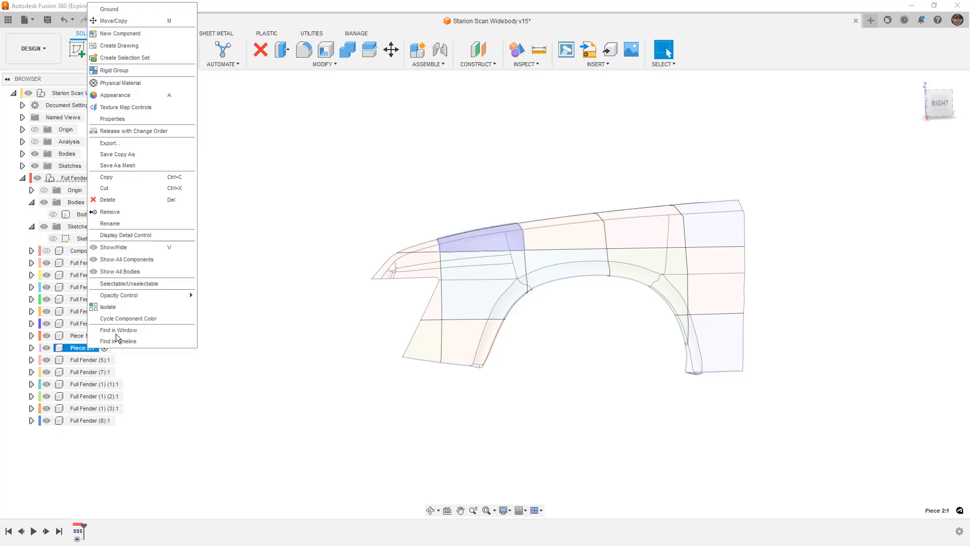
{"action": "left_click", "coordinate": [136, 307]}
{"action": "middle_click_drag", "start_coordinate": [303, 307], "coordinate": [424, 296], "text": "shift"}
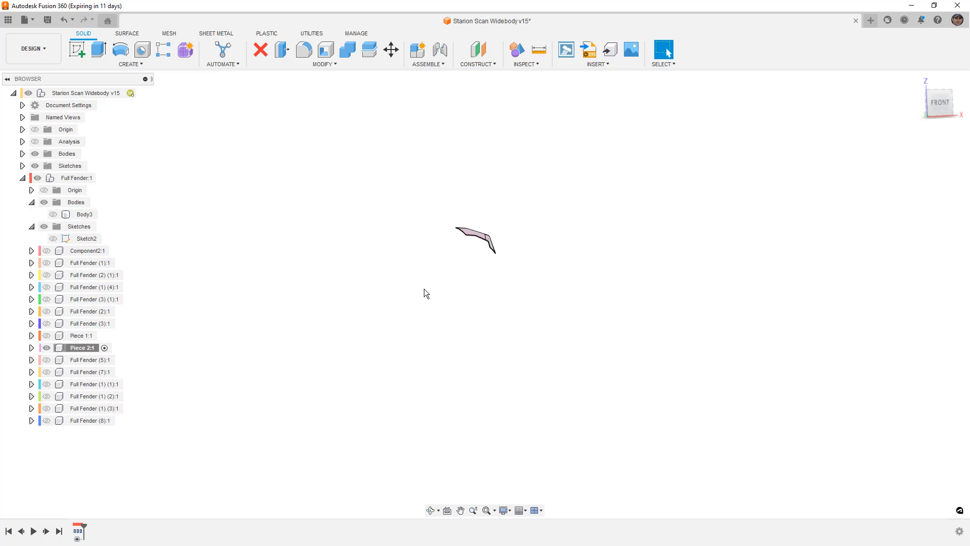
{"action": "middle_click_drag", "start_coordinate": [497, 255], "coordinate": [382, 274], "text": "shift"}
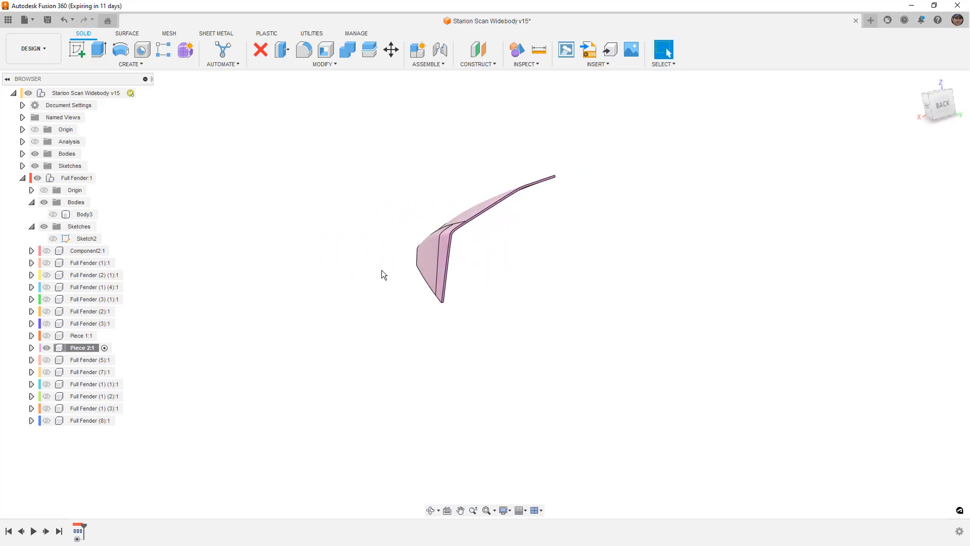
{"action": "middle_click_drag", "start_coordinate": [470, 266], "coordinate": [495, 275], "text": "shift"}
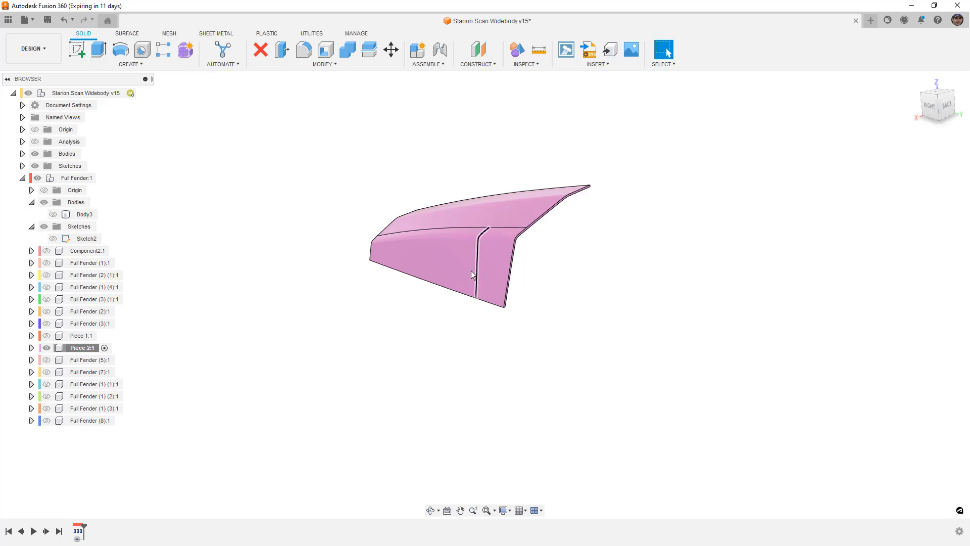
Step: Show the Colored BaseTrimesh scan temporarily and examine the clearance between Piece 2's inner side and the scanned body, then hide it
{"action": "left_click", "coordinate": [22, 154]}
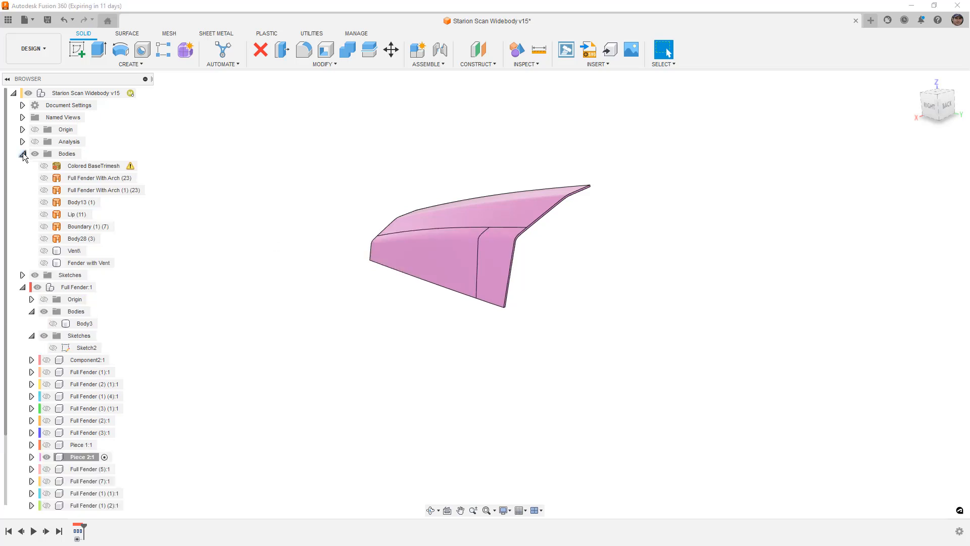
{"action": "left_click", "coordinate": [44, 165]}
{"action": "middle_click_drag", "start_coordinate": [404, 188], "coordinate": [388, 198], "text": "shift"}
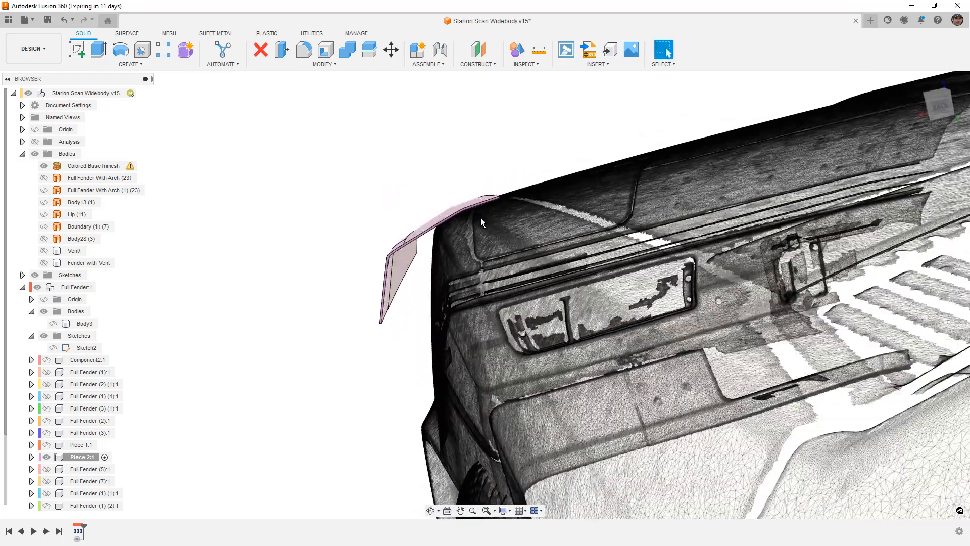
{"action": "scroll", "coordinate": [483, 212], "scroll_direction": "up", "scroll_amount": 5}
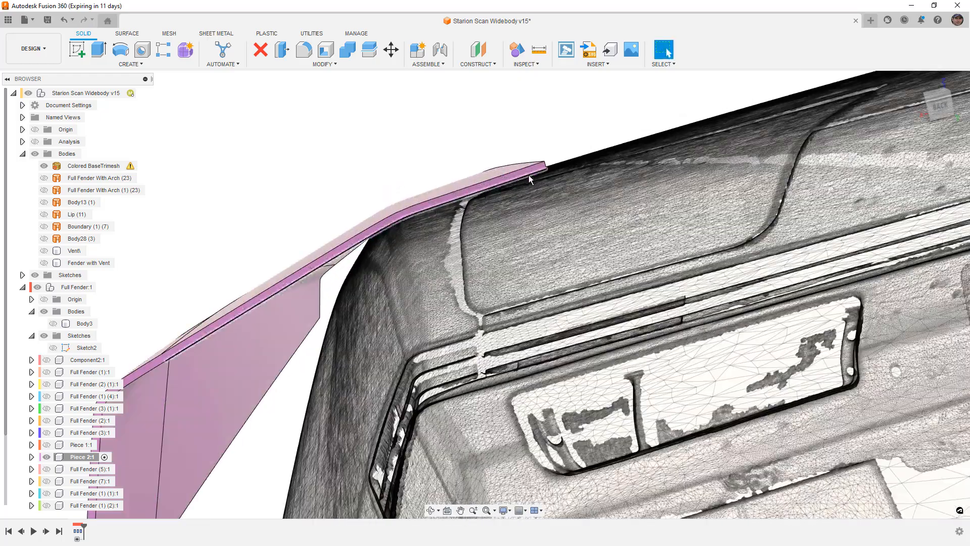
{"action": "scroll", "coordinate": [418, 217], "scroll_direction": "up", "scroll_amount": 3}
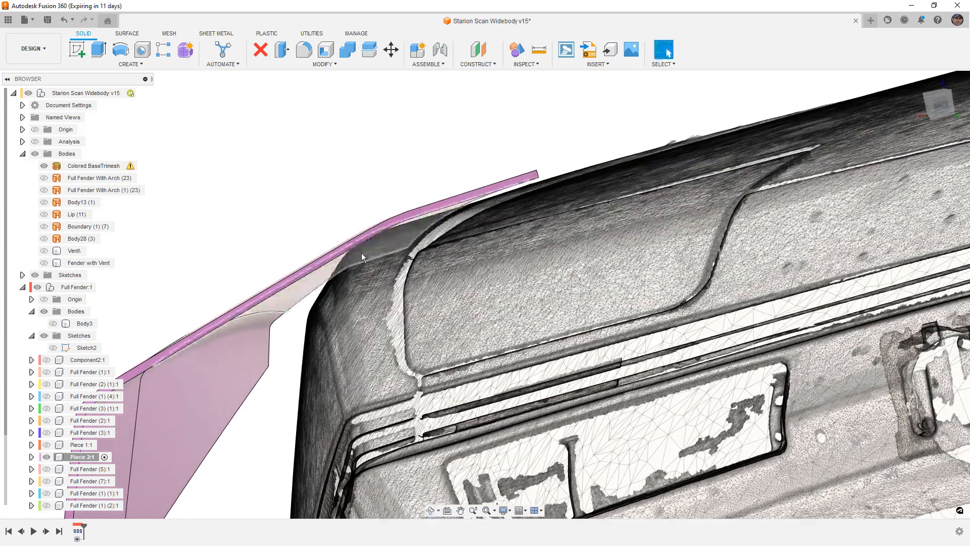
{"action": "scroll", "coordinate": [455, 218], "scroll_direction": "down", "scroll_amount": 3}
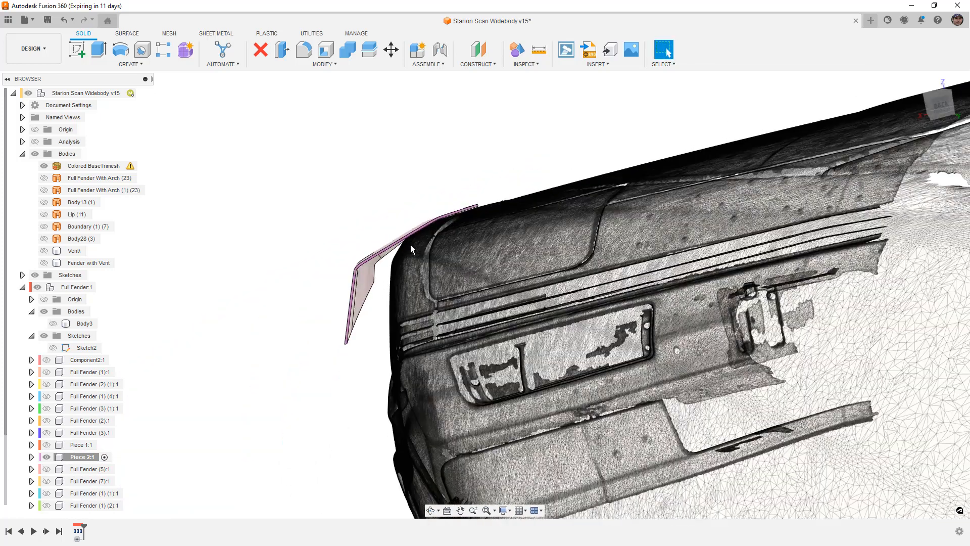
{"action": "scroll", "coordinate": [417, 237], "scroll_direction": "up", "scroll_amount": 3}
{"action": "scroll", "coordinate": [323, 303], "scroll_direction": "down", "scroll_amount": 5}
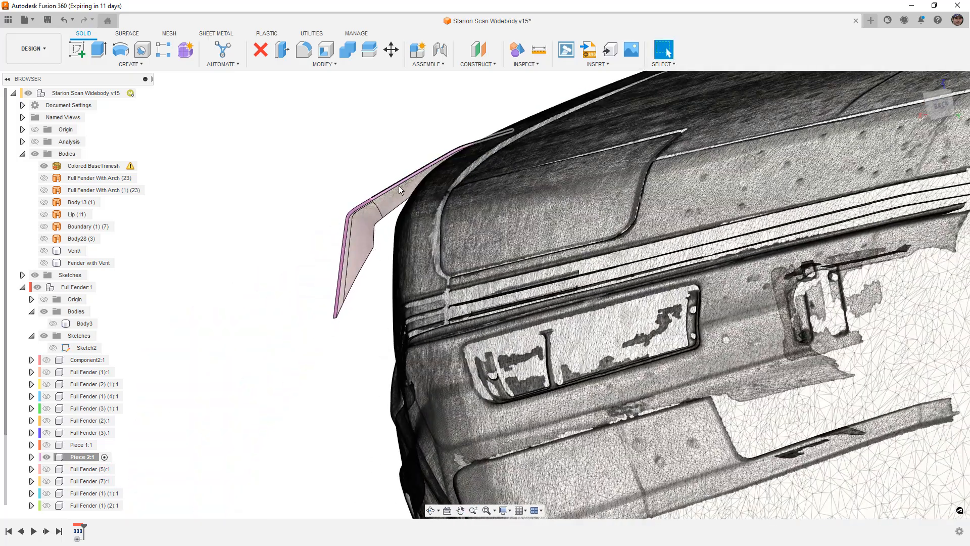
{"action": "left_click", "coordinate": [44, 166]}
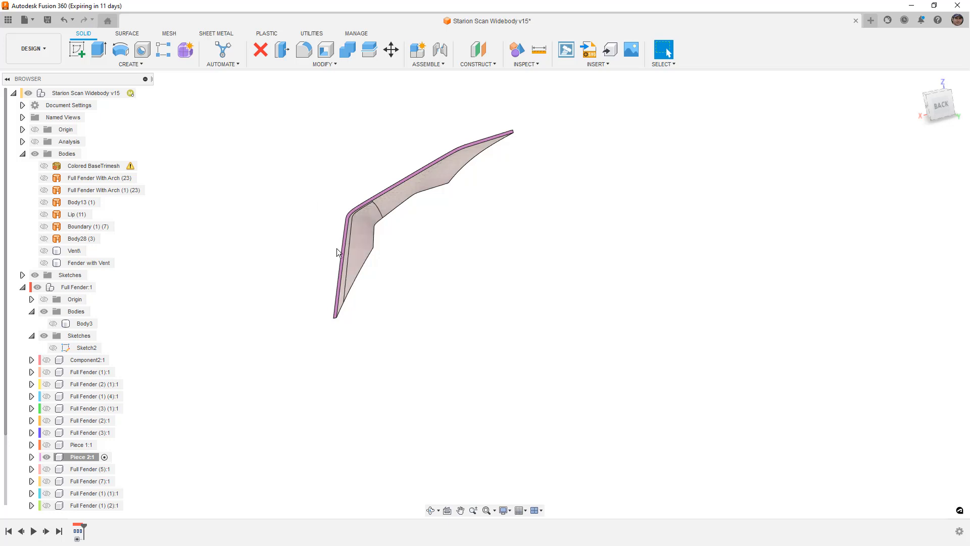
Step: Start a new sketch on the narrow rear end face of Piece 2
{"action": "scroll", "coordinate": [334, 247], "scroll_direction": "up", "scroll_amount": 8}
{"action": "left_click", "coordinate": [351, 237]}
{"action": "scroll", "coordinate": [352, 239], "scroll_direction": "down", "scroll_amount": 6}
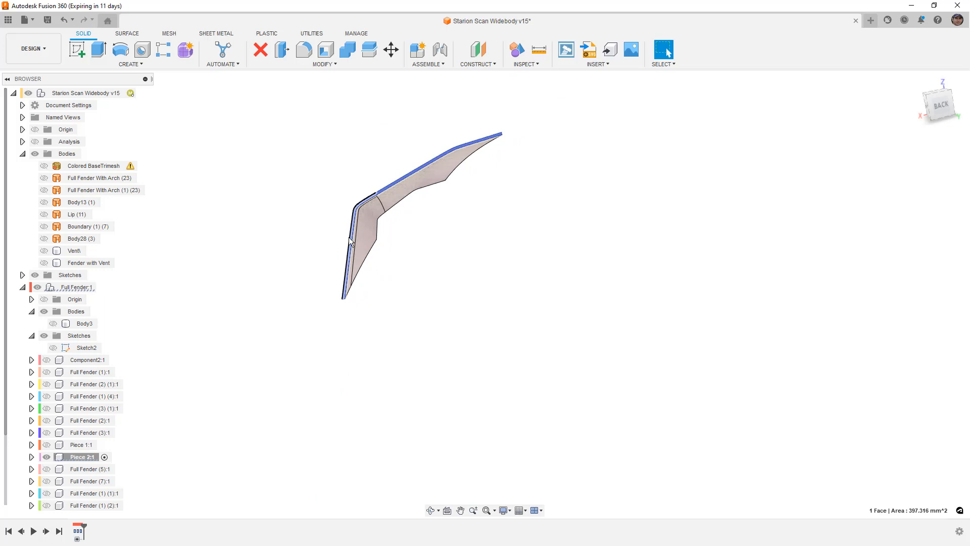
{"action": "scroll", "coordinate": [355, 255], "scroll_direction": "up", "scroll_amount": 10}
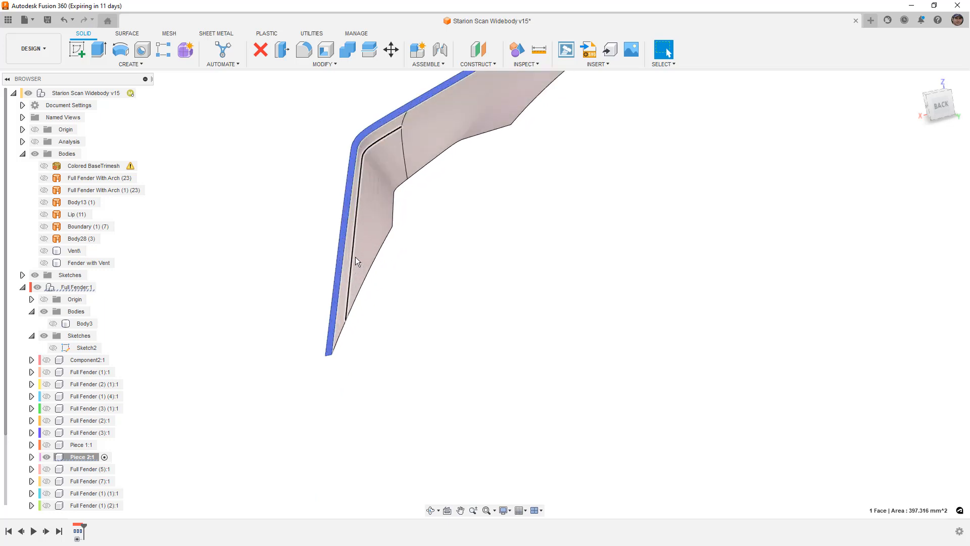
{"action": "right_click", "coordinate": [310, 266]}
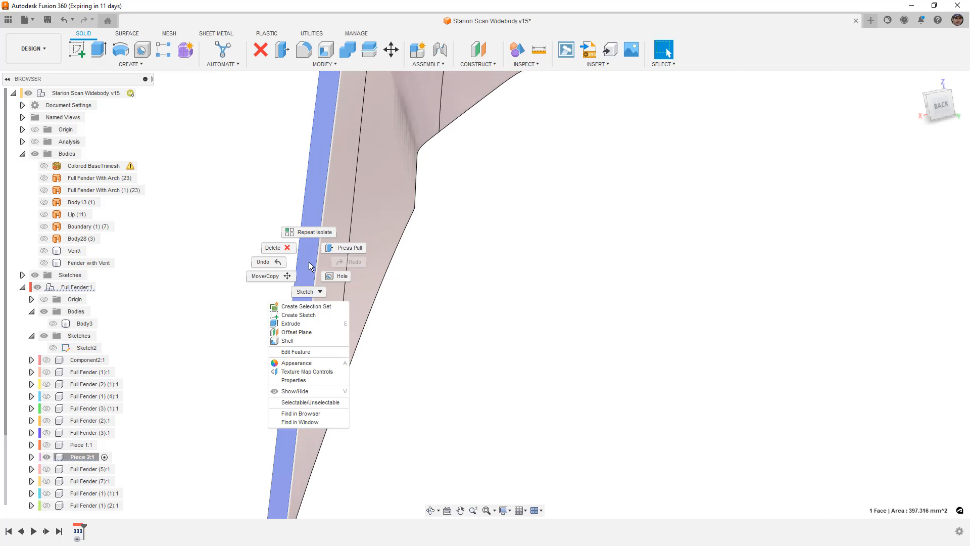
{"action": "left_click", "coordinate": [317, 312]}
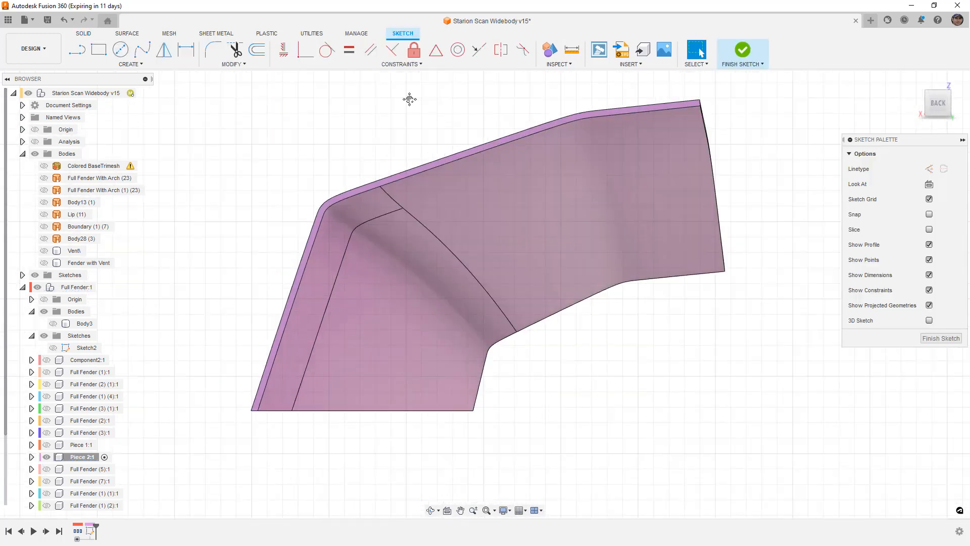
Step: Offset the two inner edge curves of the end face by -12 mm towards the inside, with Chain Selection off
{"action": "left_click", "coordinate": [257, 50]}
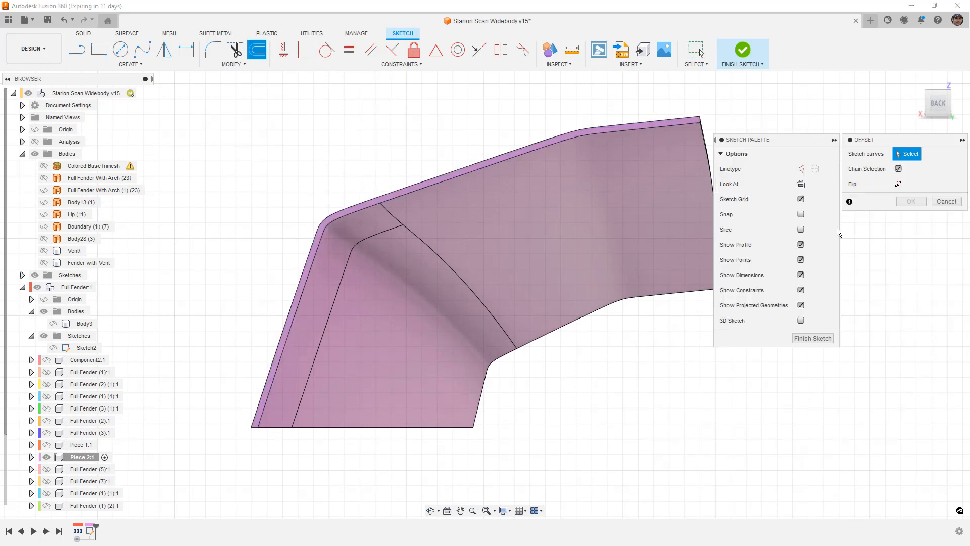
{"action": "left_click", "coordinate": [899, 169]}
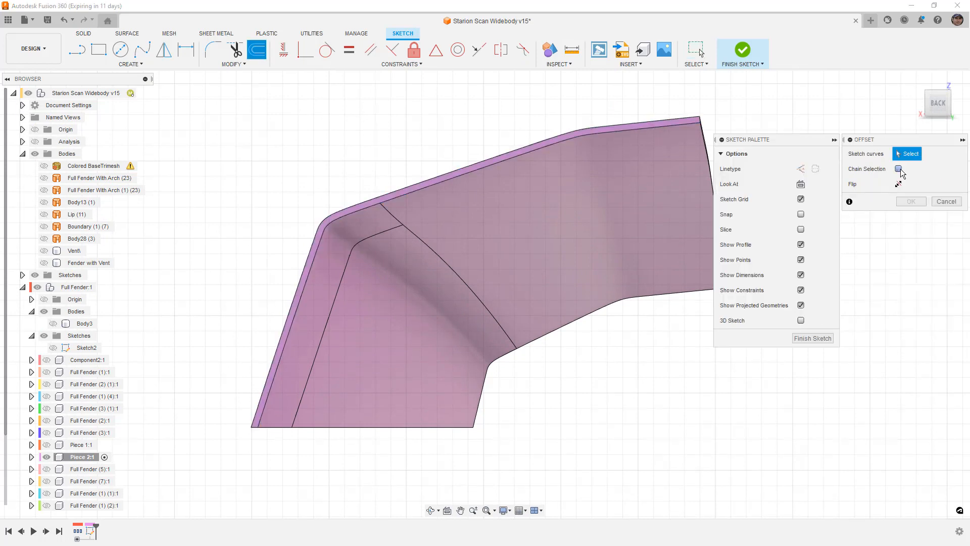
{"action": "left_click", "coordinate": [317, 262]}
{"action": "left_click", "coordinate": [388, 199]}
{"action": "left_click_drag", "start_coordinate": [389, 199], "coordinate": [413, 235]}
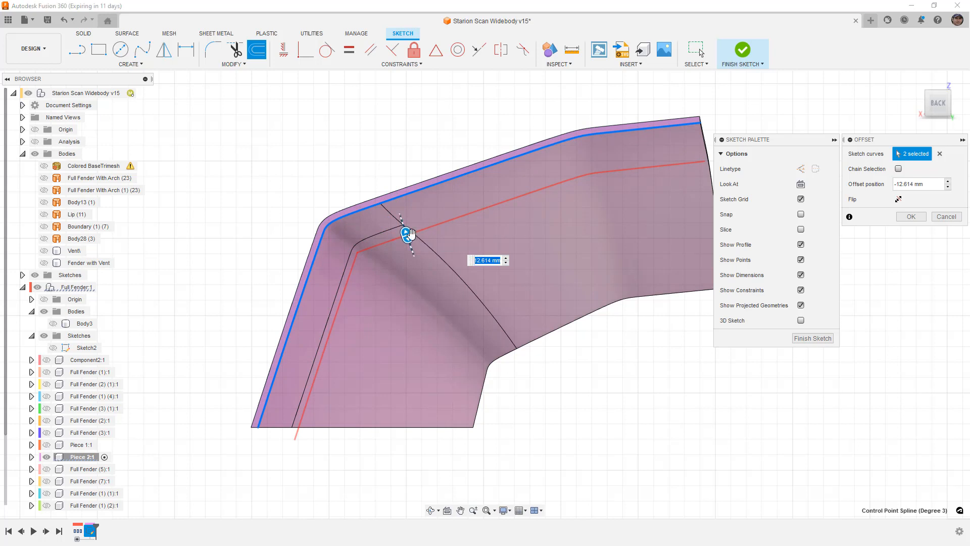
{"action": "type", "text": "12"}
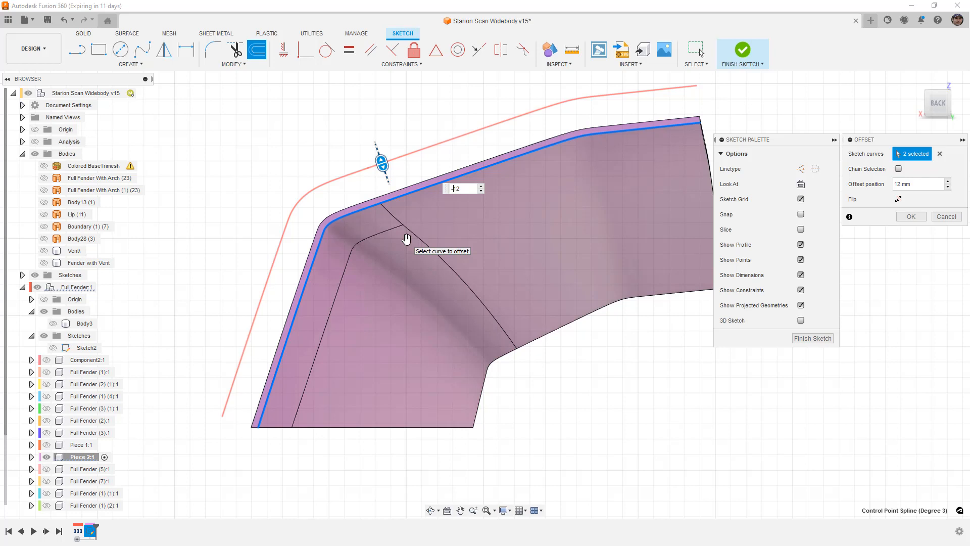
{"action": "type", "text": "-"}
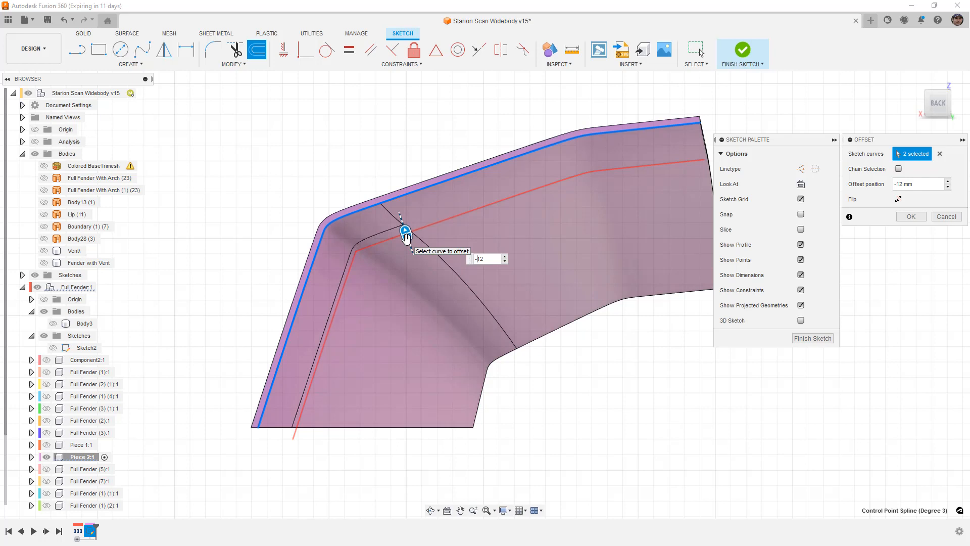
{"action": "key", "text": "Return"}
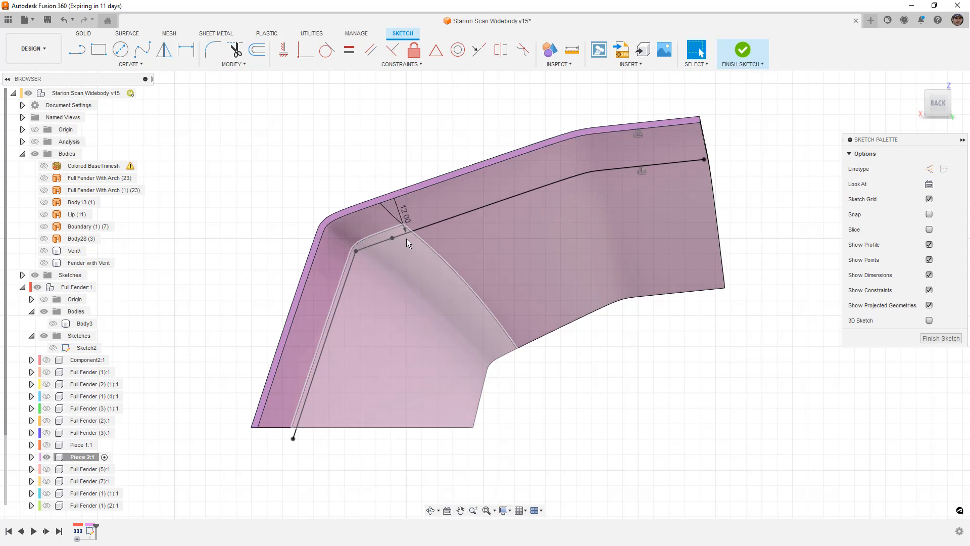
Step: With the Colored BaseTrimesh scan shown and Slice on, draw lines closing the offset band at its lower end and just outside the scanned body
{"action": "left_click", "coordinate": [45, 167]}
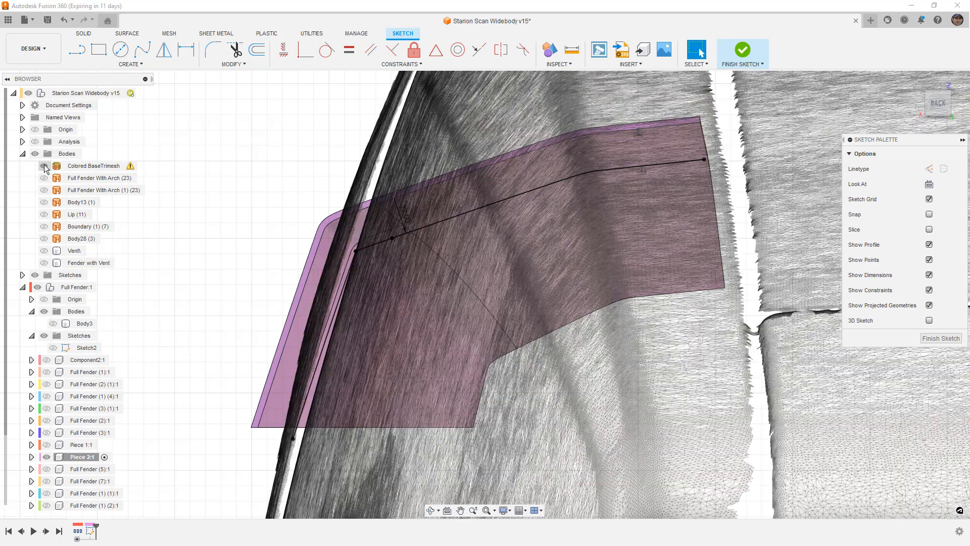
{"action": "left_click", "coordinate": [930, 230]}
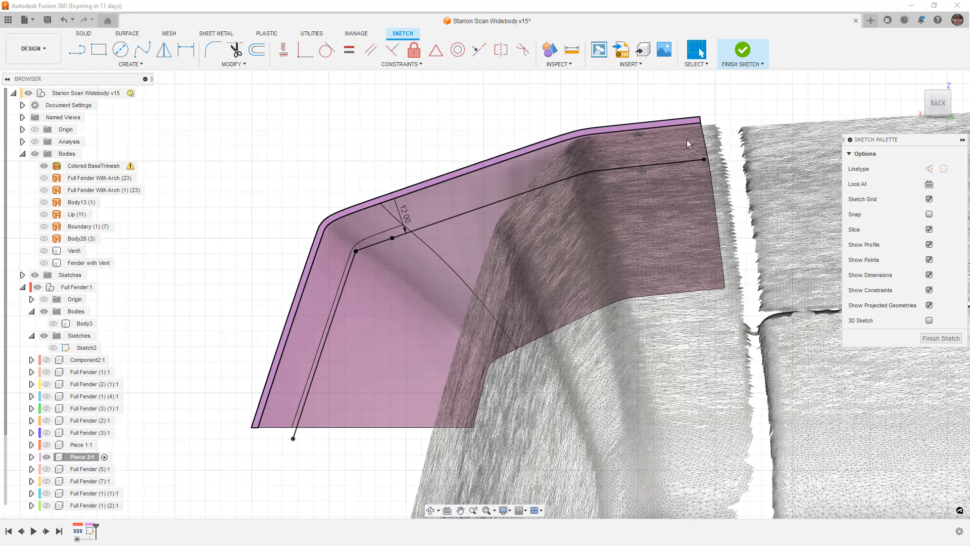
{"action": "left_click", "coordinate": [77, 49]}
{"action": "left_click", "coordinate": [258, 426]}
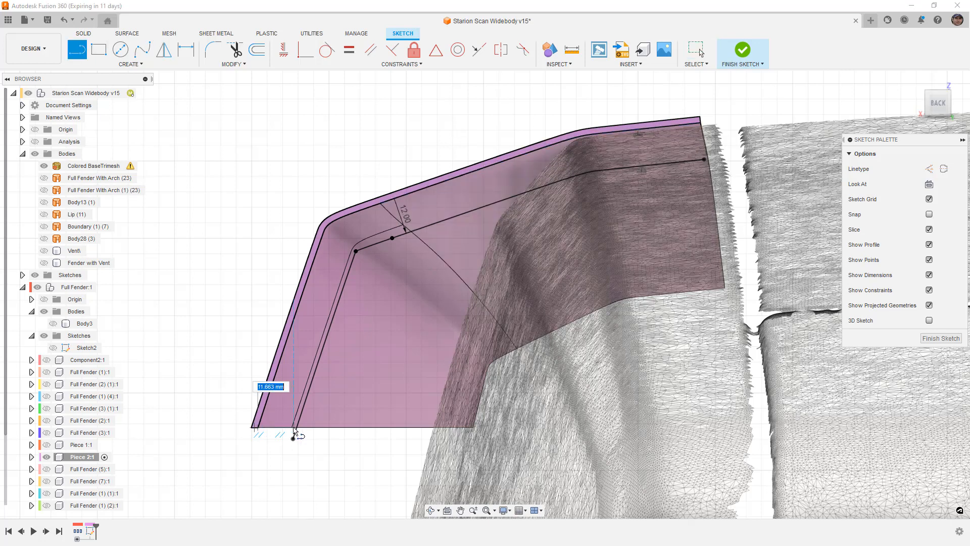
{"action": "left_click", "coordinate": [491, 203]}
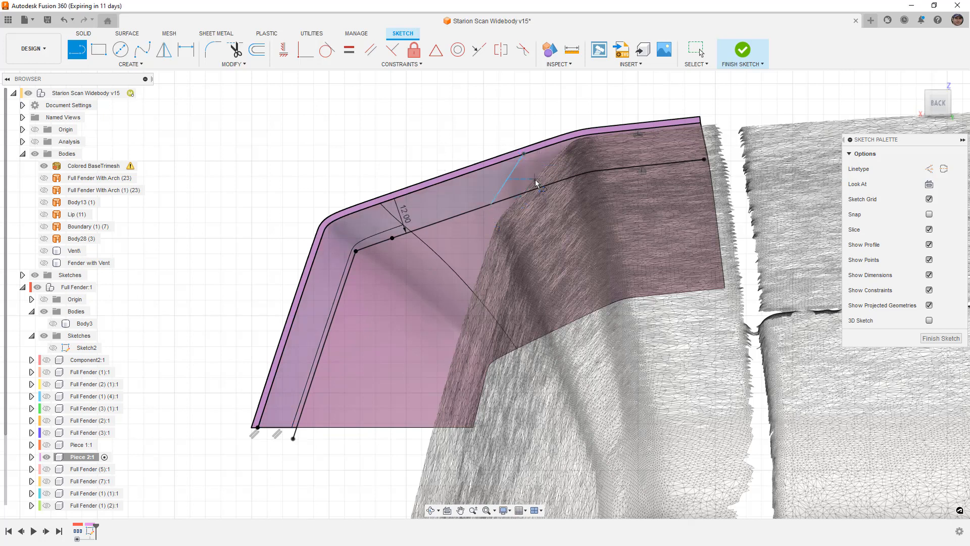
{"action": "left_click", "coordinate": [525, 156]}
{"action": "key", "text": "Escape"}
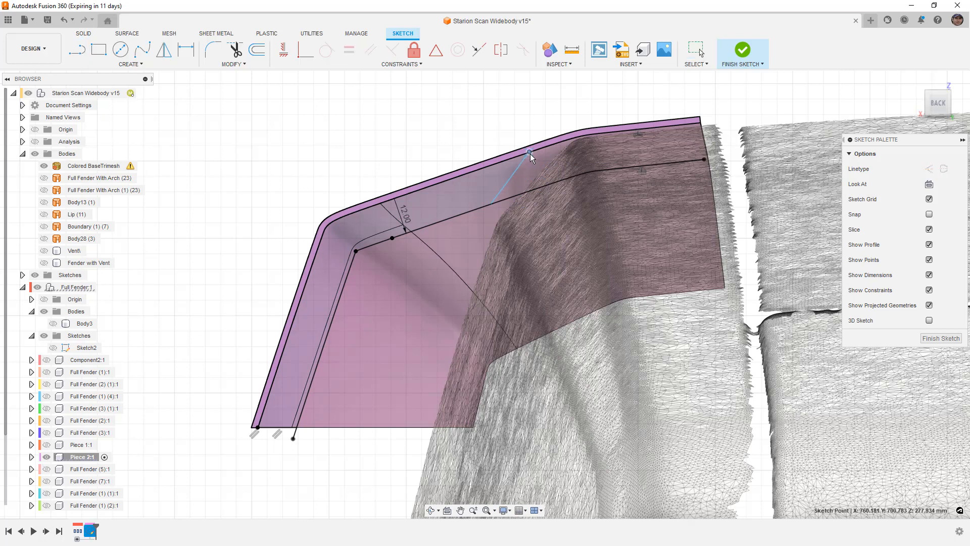
{"action": "left_click", "coordinate": [488, 180]}
{"action": "scroll", "coordinate": [532, 151], "scroll_direction": "up", "scroll_amount": 3}
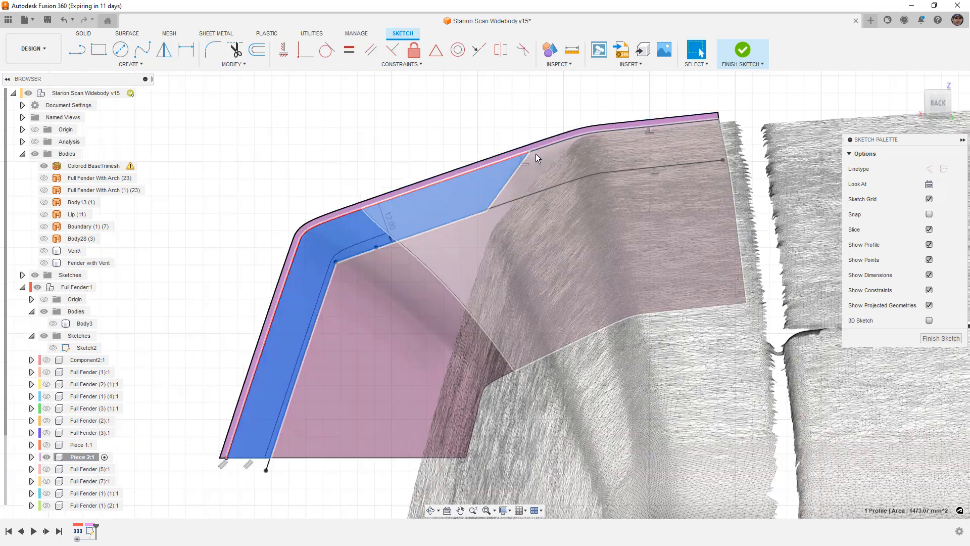
Step: Continue the slanted closing line across the panel's thickness to its outer edge, and check that both profiles of the flange can be selected
{"action": "left_click", "coordinate": [531, 118]}
{"action": "key", "text": "l"}
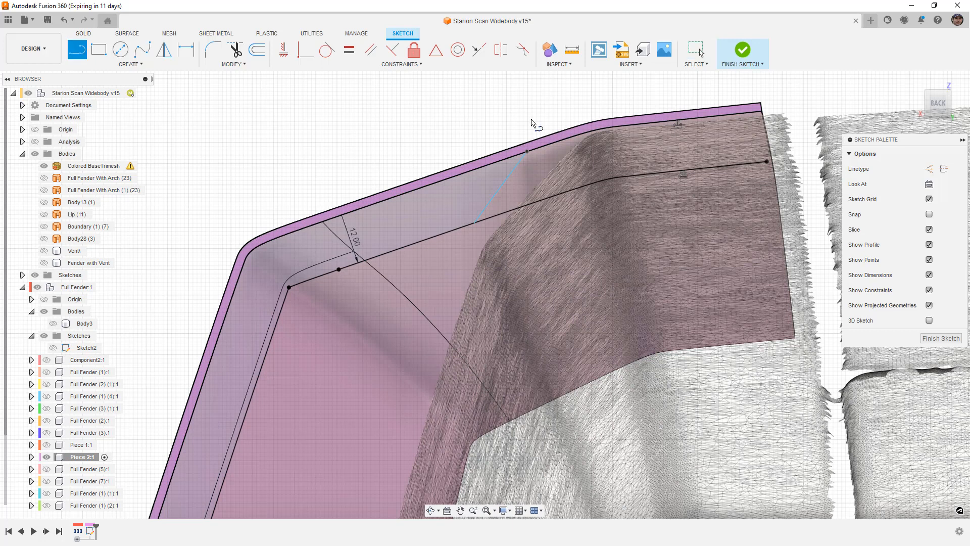
{"action": "scroll", "coordinate": [526, 150], "scroll_direction": "up", "scroll_amount": 3}
{"action": "left_click", "coordinate": [528, 154]}
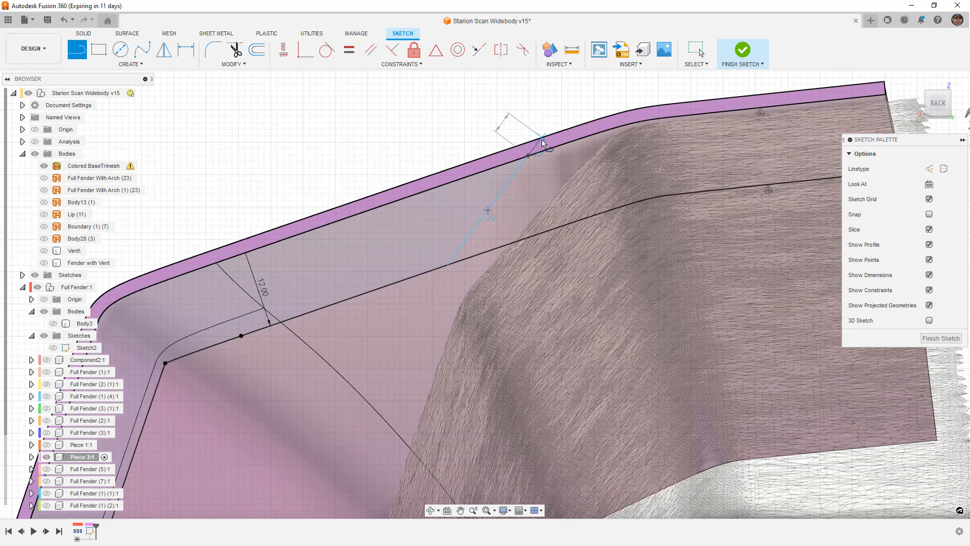
{"action": "scroll", "coordinate": [535, 146], "scroll_direction": "down", "scroll_amount": 3}
{"action": "key", "text": "Escape"}
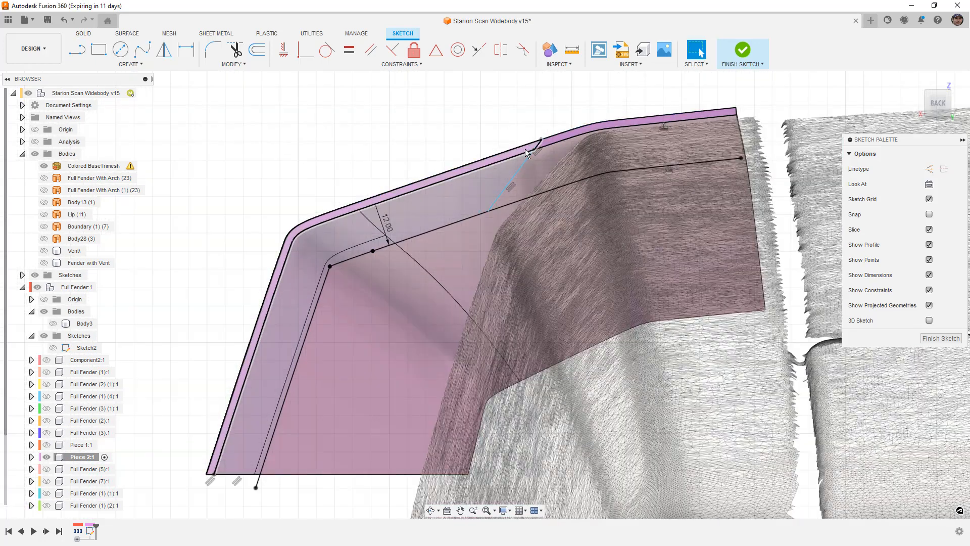
{"action": "scroll", "coordinate": [525, 149], "scroll_direction": "up", "scroll_amount": 2}
{"action": "left_click", "coordinate": [474, 196]}
{"action": "left_click", "coordinate": [475, 196], "text": "shift"}
{"action": "scroll", "coordinate": [474, 196], "scroll_direction": "down", "scroll_amount": 2}
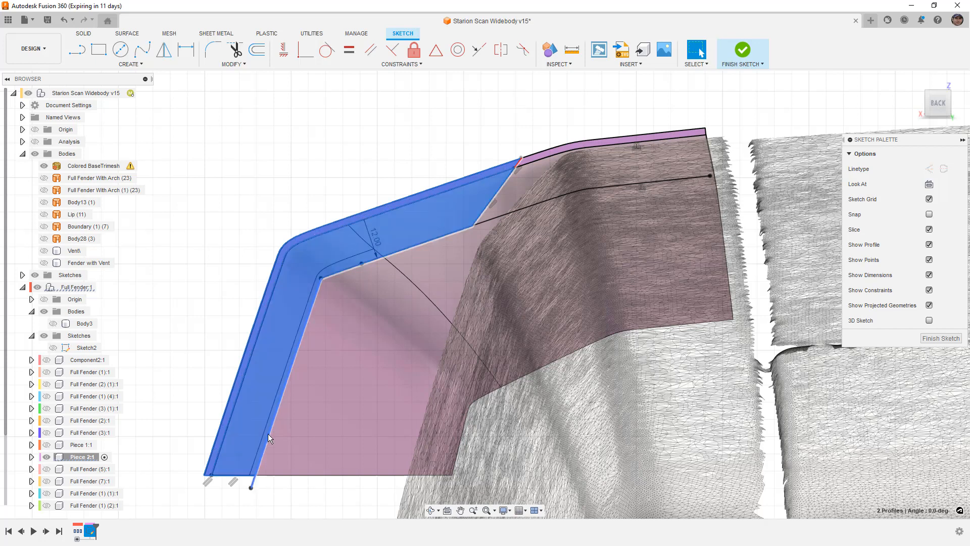
{"action": "left_click", "coordinate": [236, 258]}
Step: Try trimming the offset curve's overhang beyond the lower closing line, and undo the trim
{"action": "left_click", "coordinate": [235, 49]}
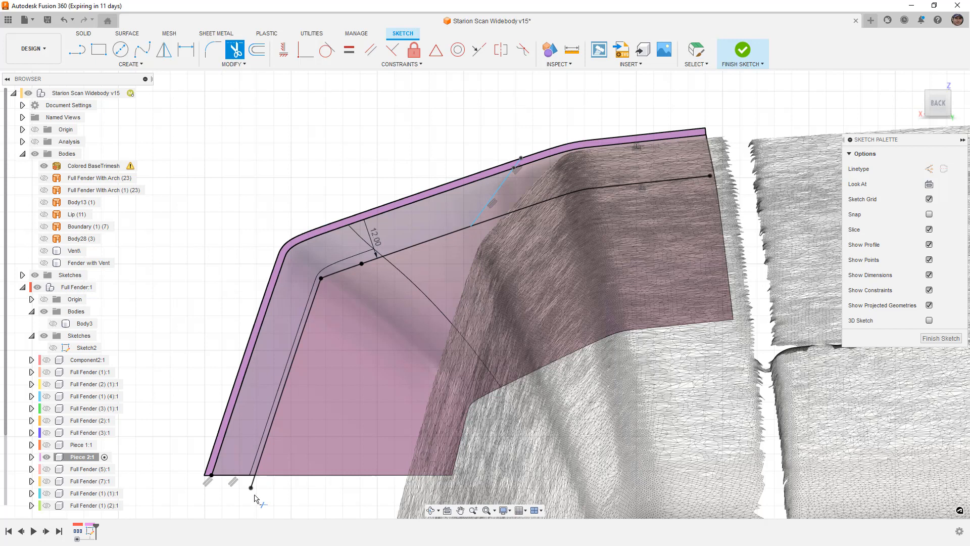
{"action": "left_click", "coordinate": [251, 485]}
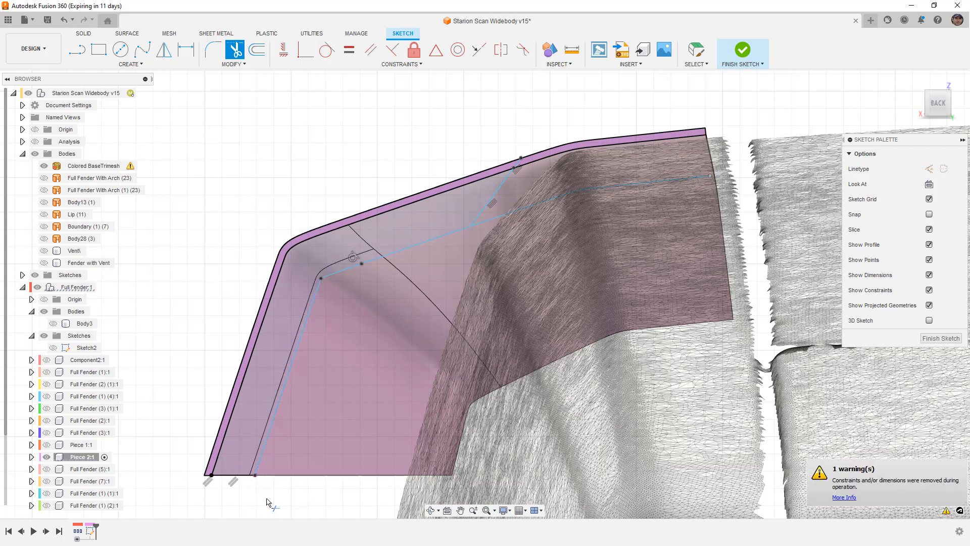
{"action": "key", "text": "Escape"}
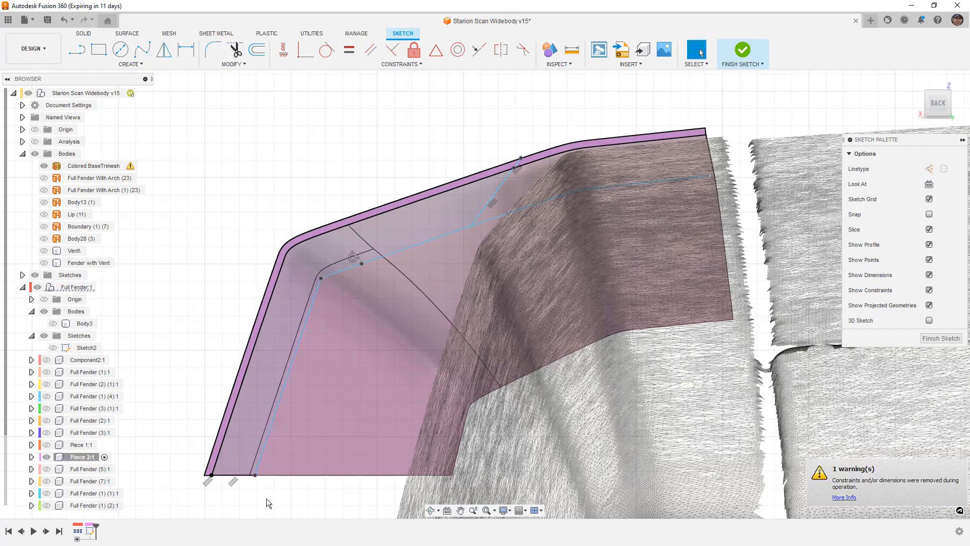
{"action": "key", "text": "ctrl+z"}
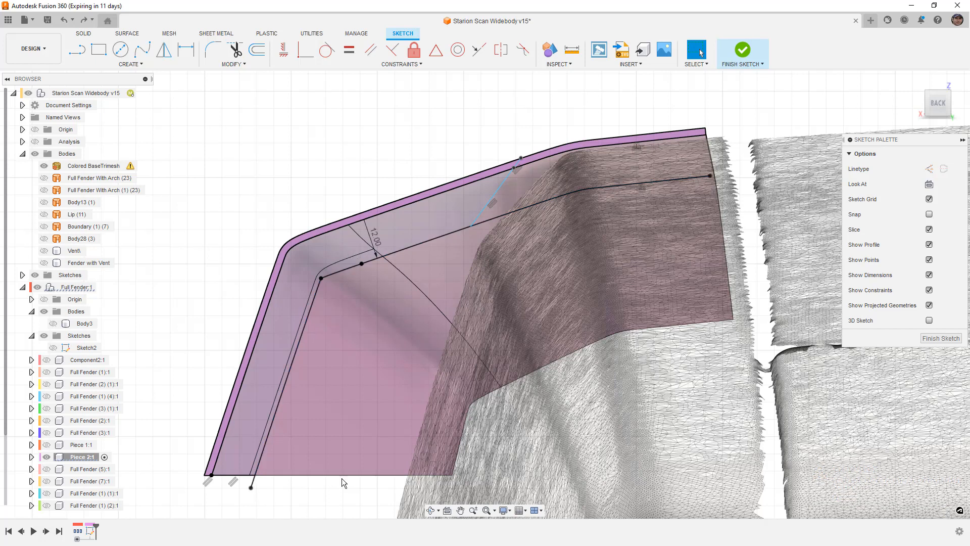
Step: Try 10 mm as the offset distance of the flange's inner curve, and set it back to 12 mm
{"action": "double_click", "coordinate": [380, 243]}
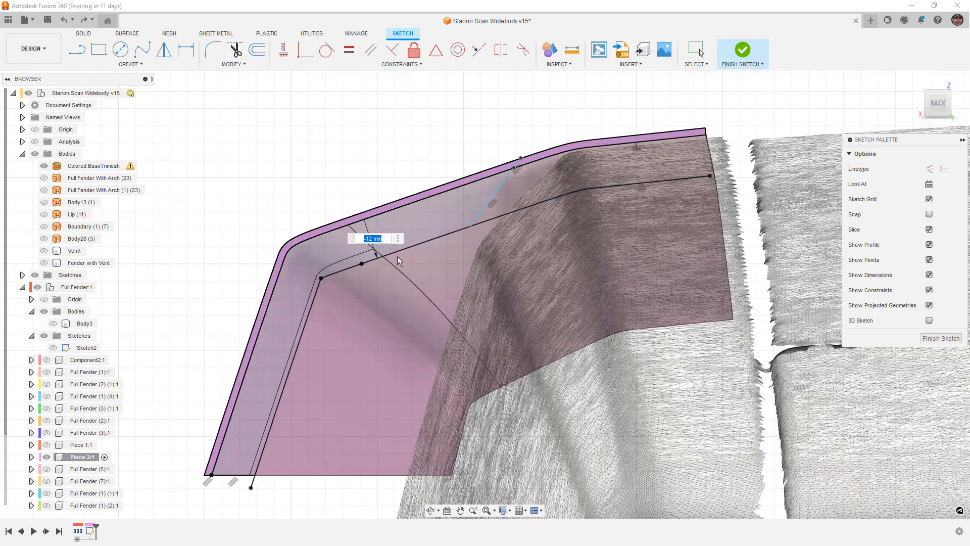
{"action": "type", "text": "10"}
{"action": "key", "text": "Return"}
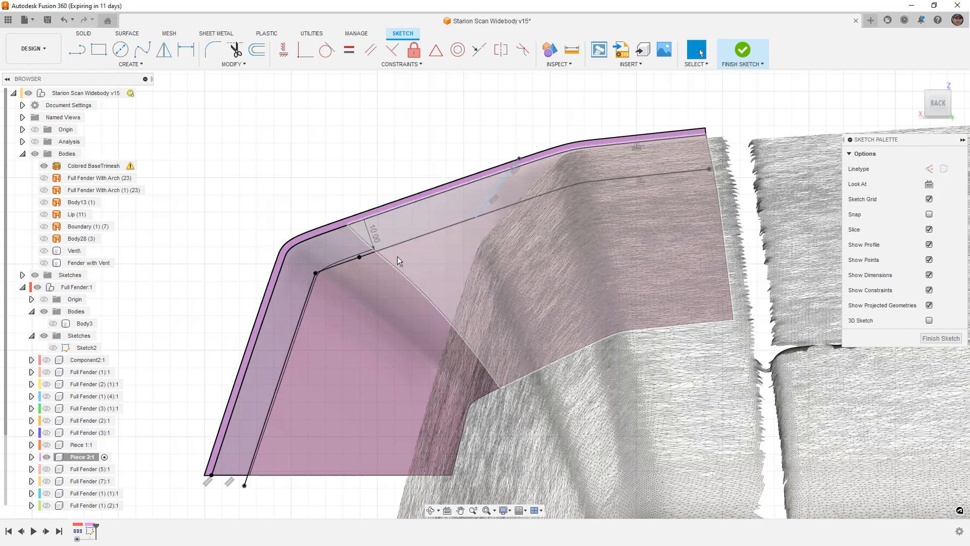
{"action": "double_click", "coordinate": [374, 232]}
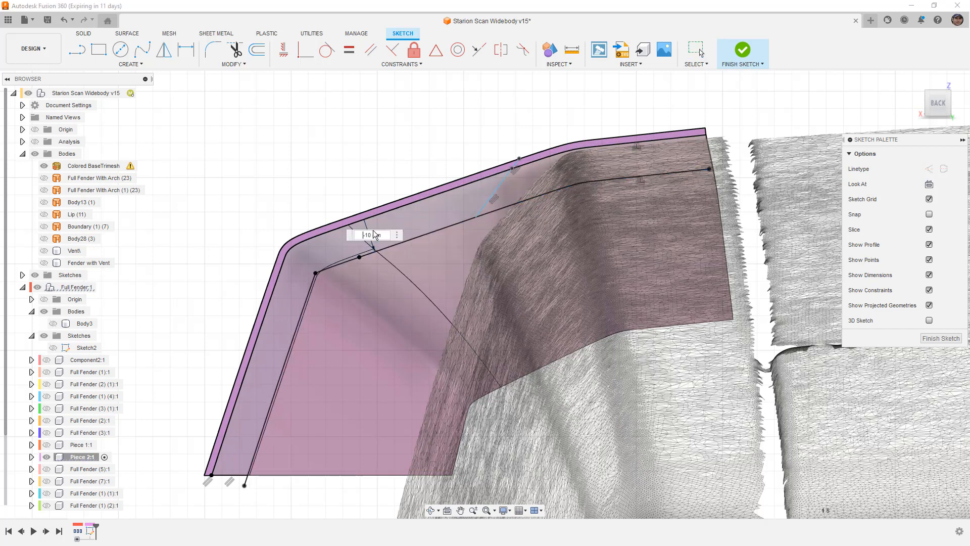
{"action": "type", "text": "12"}
{"action": "key", "text": "Return"}
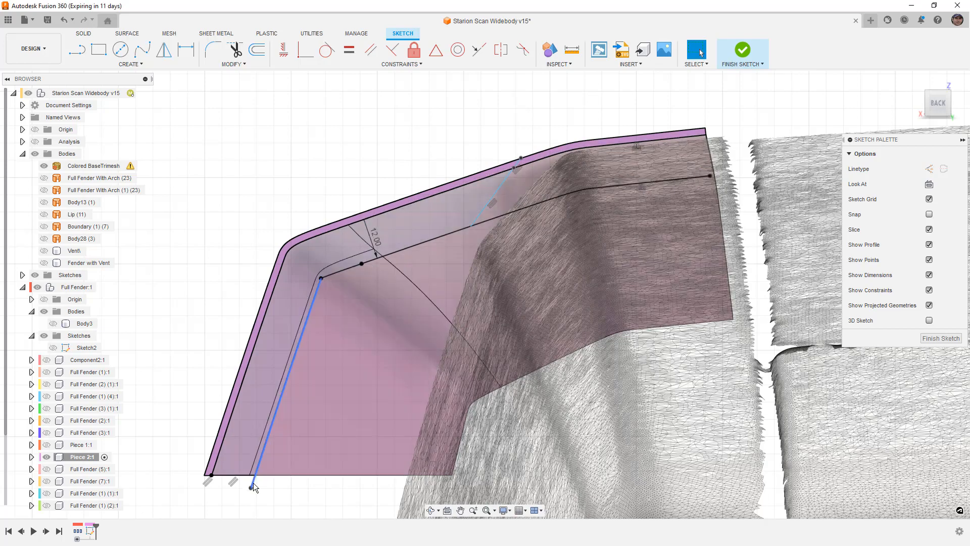
Step: Finish the flange sketch and hide the Colored BaseTrimesh scan
{"action": "left_click", "coordinate": [742, 51]}
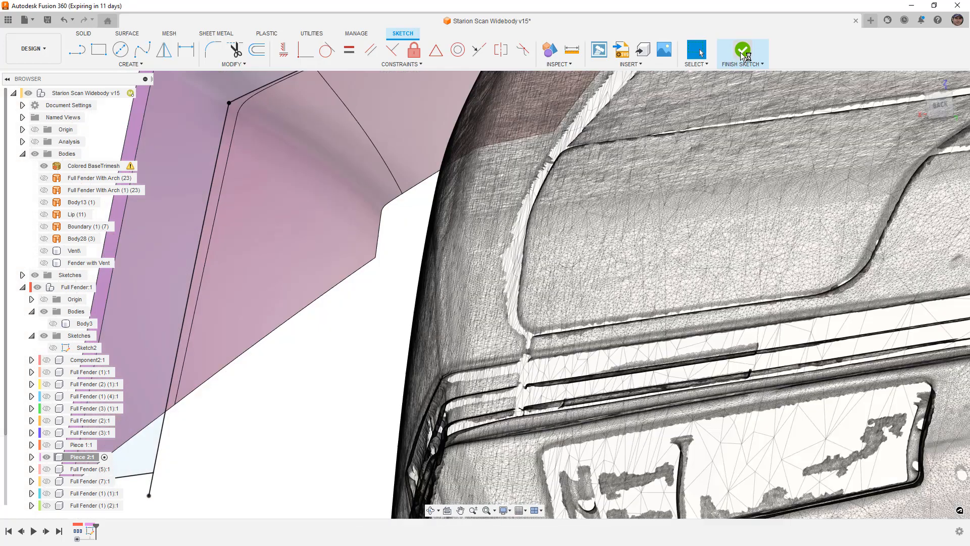
{"action": "scroll", "coordinate": [474, 331], "scroll_direction": "down", "scroll_amount": 5}
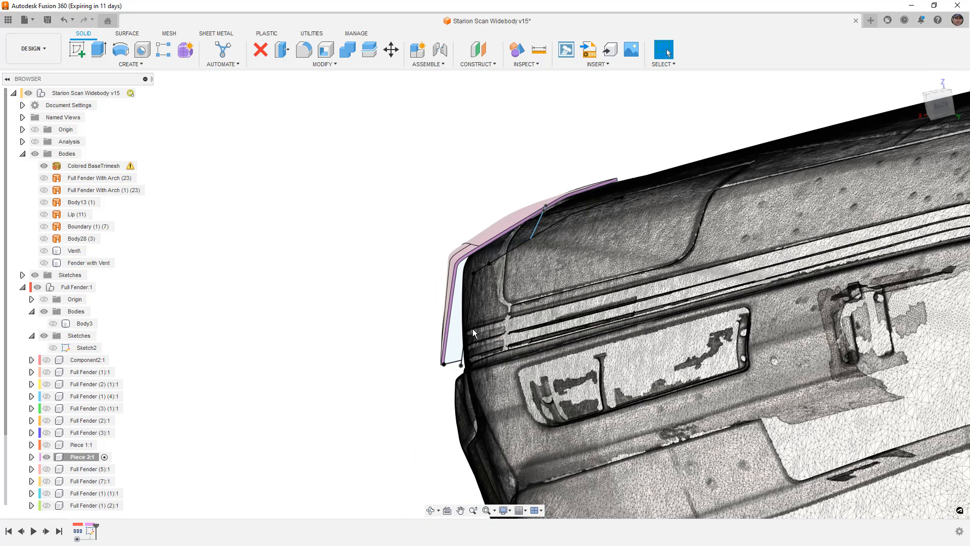
{"action": "left_click", "coordinate": [43, 166]}
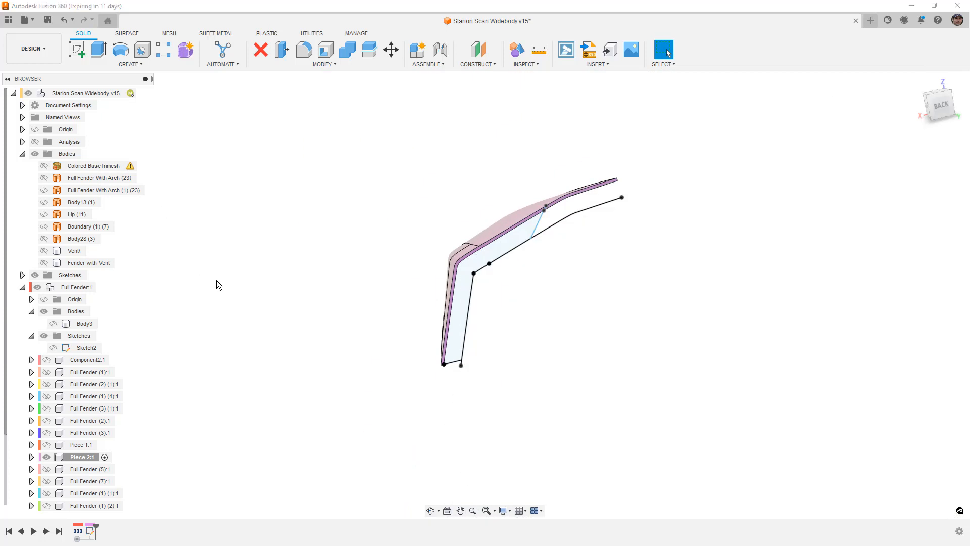
Step: Set up an extrusion of both flange profiles on the Piece 2 end face with a distance of -2 mm
{"action": "key", "text": "e"}
{"action": "left_click", "coordinate": [467, 277]}
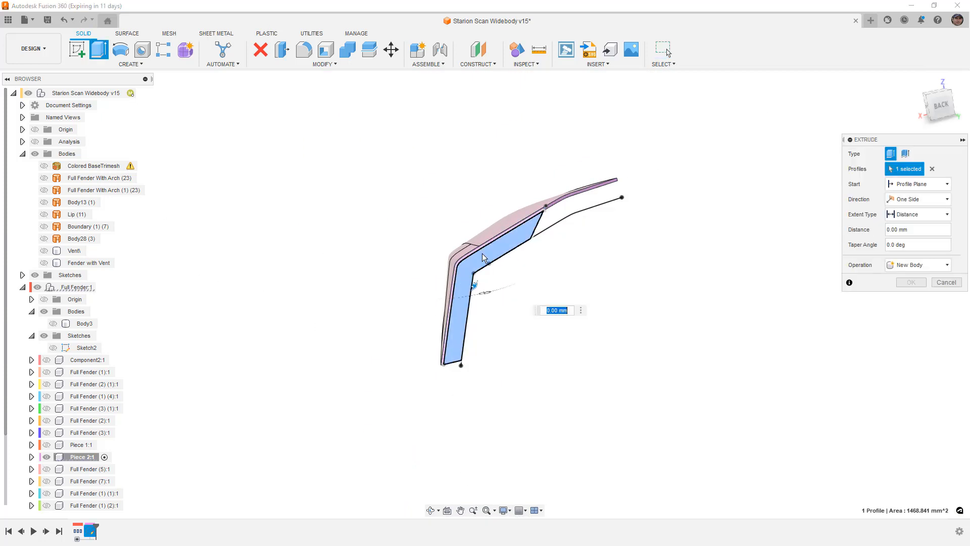
{"action": "scroll", "coordinate": [488, 251], "scroll_direction": "up", "scroll_amount": 5}
{"action": "left_click", "coordinate": [488, 200]}
{"action": "scroll", "coordinate": [486, 200], "scroll_direction": "down", "scroll_amount": 8}
{"action": "middle_click_drag", "start_coordinate": [451, 291], "coordinate": [548, 258], "text": "shift"}
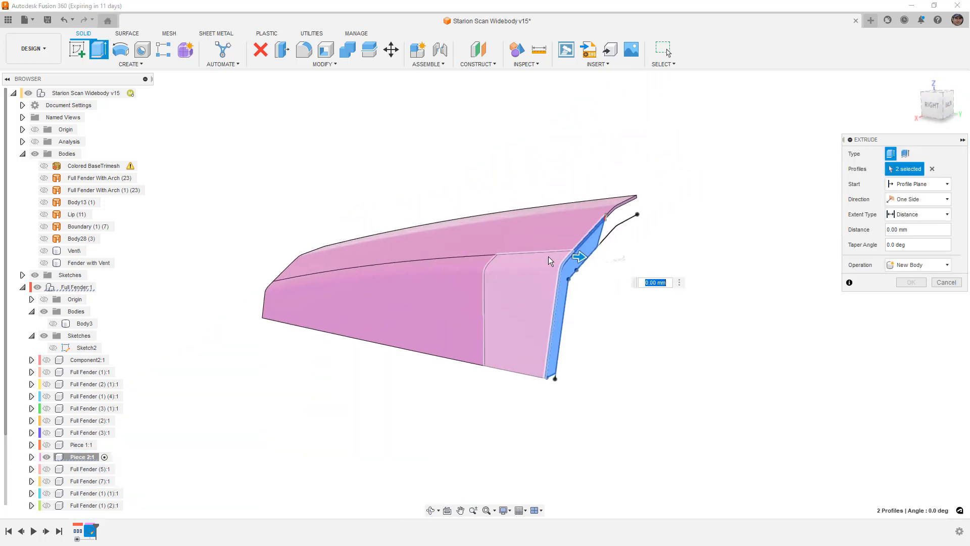
{"action": "type", "text": "-2"}
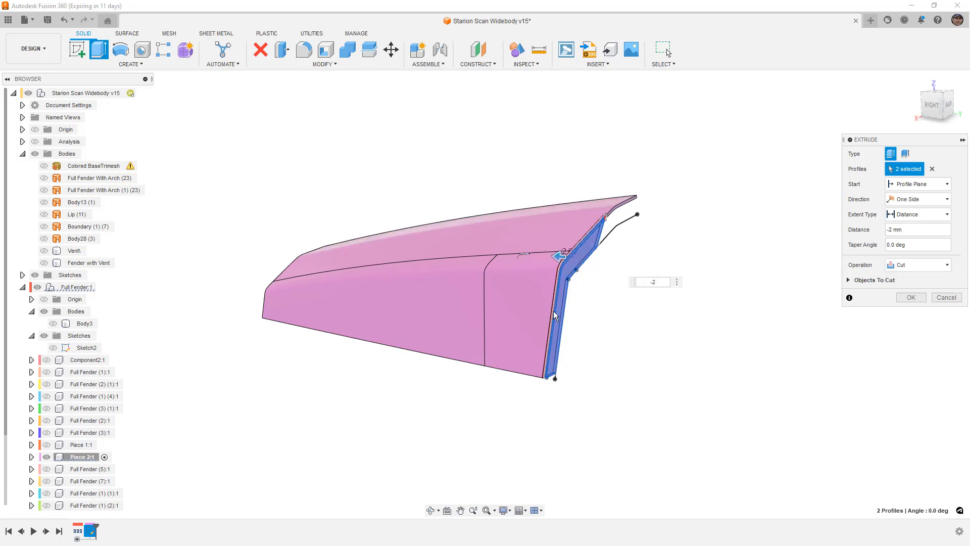
Step: Try Join as the operation of the flange extrusion and inspect the upper end of the flange
{"action": "scroll", "coordinate": [558, 326], "scroll_direction": "up", "scroll_amount": 3}
{"action": "mouse_move", "coordinate": [558, 324]}
{"action": "middle_mouse_down", "text": "shift"}
{"action": "mouse_move", "coordinate": [571, 311]}
{"action": "mouse_move", "coordinate": [574, 327]}
{"action": "middle_mouse_up", "text": "shift"}
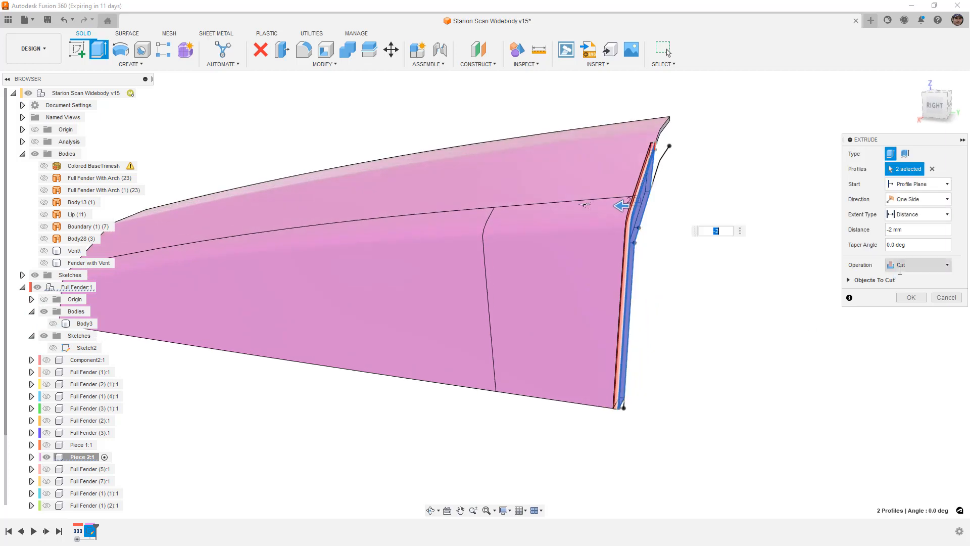
{"action": "left_click", "coordinate": [917, 264]}
{"action": "left_click", "coordinate": [903, 279]}
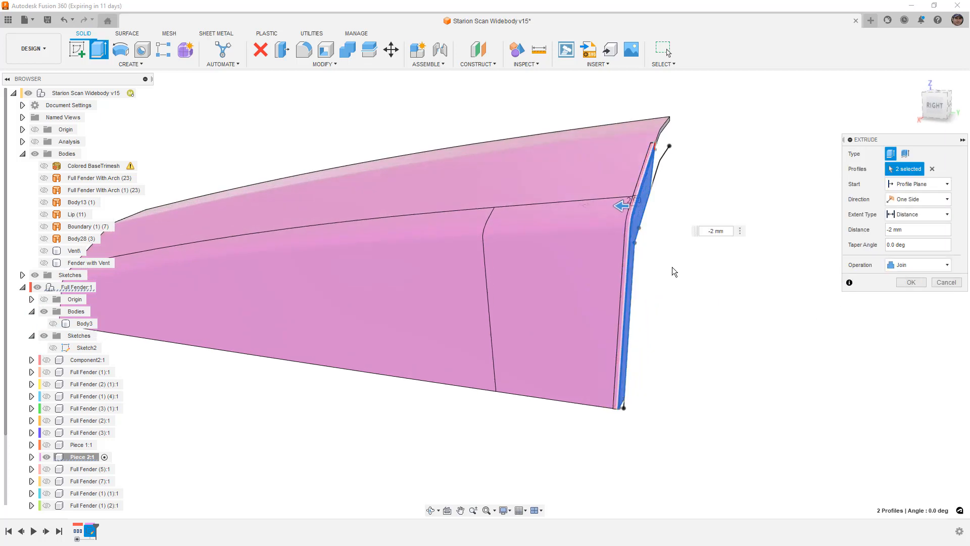
{"action": "middle_click_drag", "start_coordinate": [644, 268], "coordinate": [661, 183], "text": "shift"}
{"action": "scroll", "coordinate": [662, 180], "scroll_direction": "up", "scroll_amount": 5}
{"action": "scroll", "coordinate": [645, 225], "scroll_direction": "down", "scroll_amount": 3}
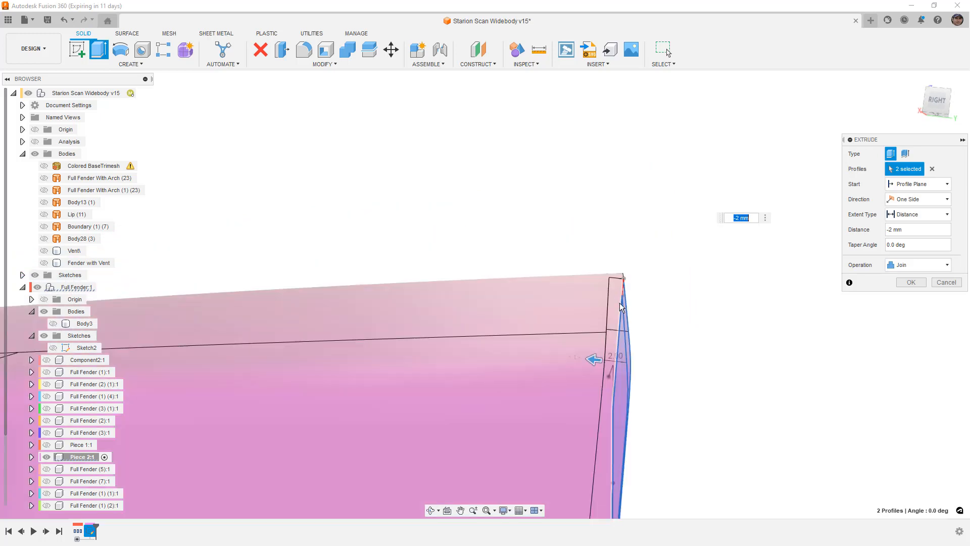
Step: Switch the flange extrusion's operation to New Body and create it
{"action": "left_click", "coordinate": [930, 264]}
{"action": "left_click", "coordinate": [916, 305]}
{"action": "left_click", "coordinate": [914, 283]}
{"action": "scroll", "coordinate": [657, 254], "scroll_direction": "down", "scroll_amount": 3}
{"action": "mouse_move", "coordinate": [672, 277]}
{"action": "middle_mouse_down", "text": "shift"}
{"action": "mouse_move", "coordinate": [663, 276]}
{"action": "mouse_move", "coordinate": [672, 280]}
{"action": "middle_mouse_up", "text": "shift"}
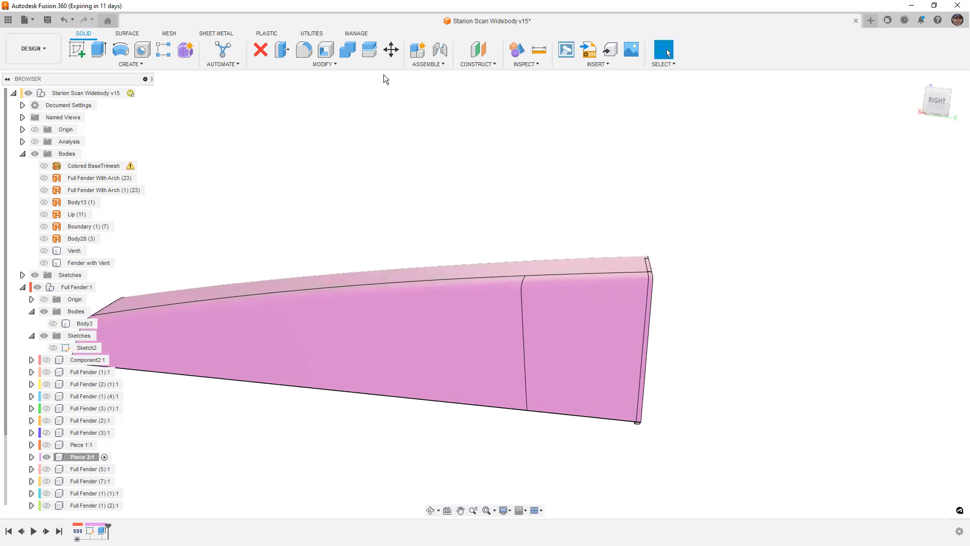
Step: Split the flange body with the Full Fender With Arch (23) surface as splitting tool, with Extend Splitting Tool(s) off
{"action": "left_click", "coordinate": [370, 49]}
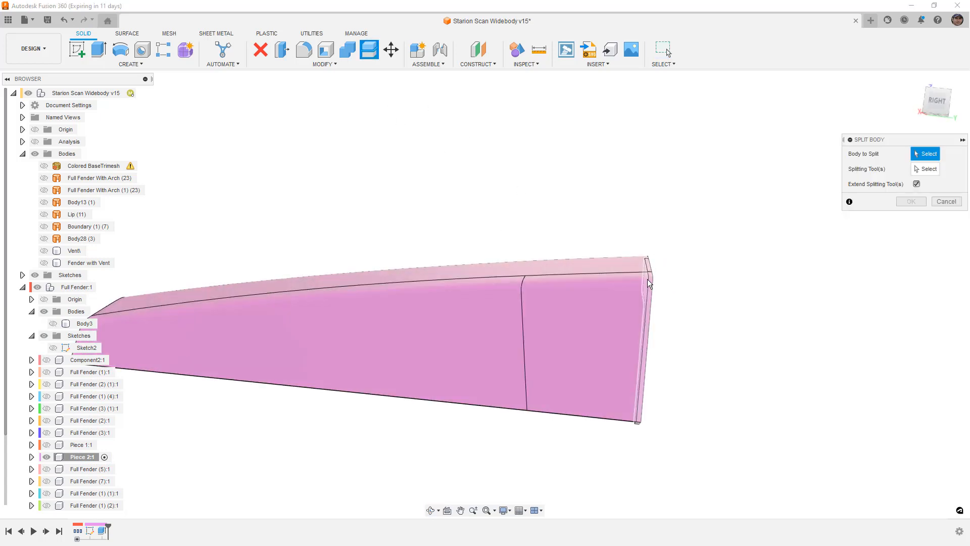
{"action": "left_click", "coordinate": [648, 282]}
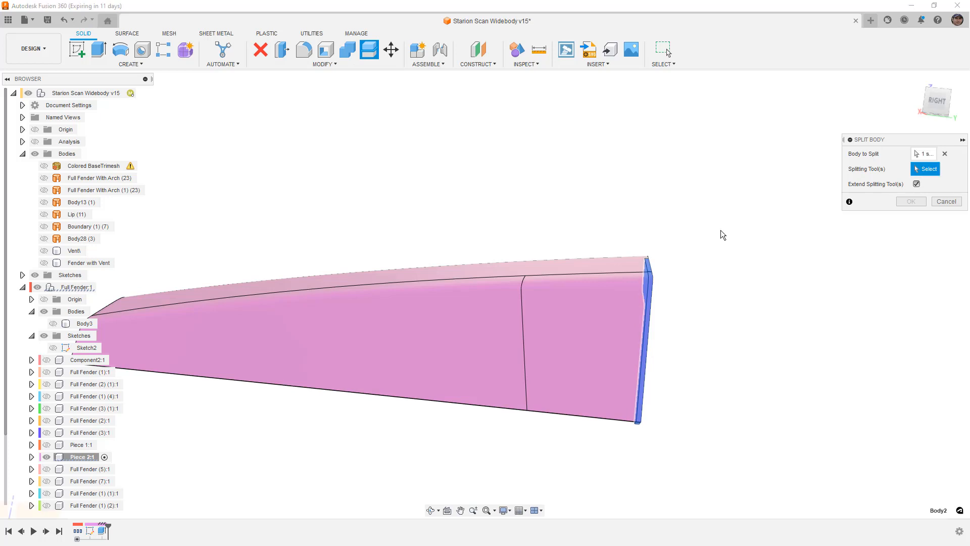
{"action": "left_click", "coordinate": [598, 274]}
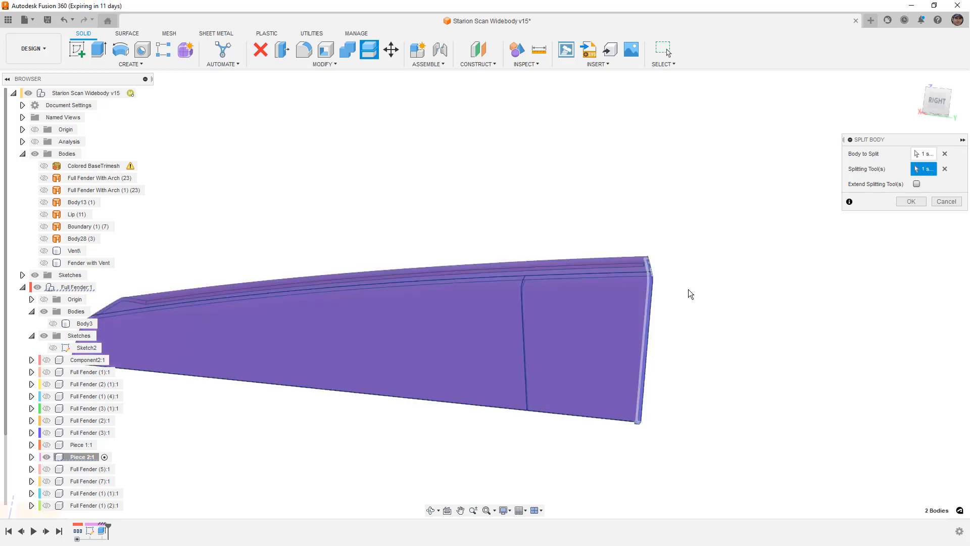
{"action": "left_click", "coordinate": [945, 169]}
{"action": "left_click", "coordinate": [112, 179]}
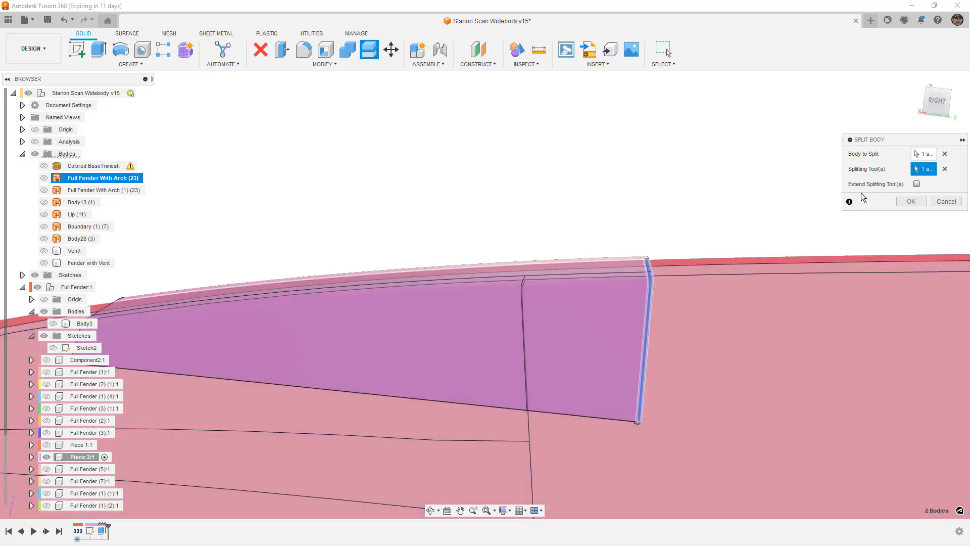
{"action": "left_click", "coordinate": [911, 201]}
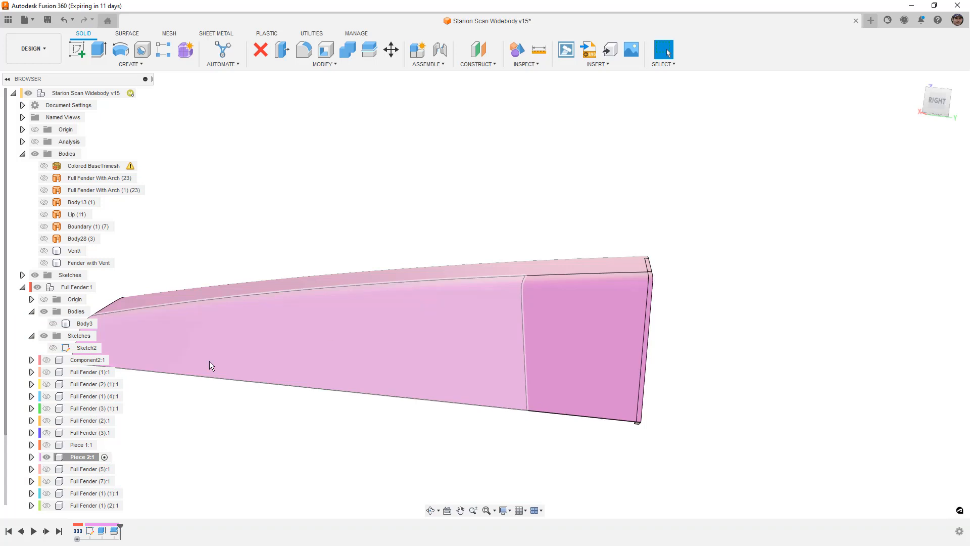
Step: Identify the split flange pieces among Piece 2's bodies and remove the thin strip along the panel's outer edge
{"action": "left_click", "coordinate": [31, 457]}
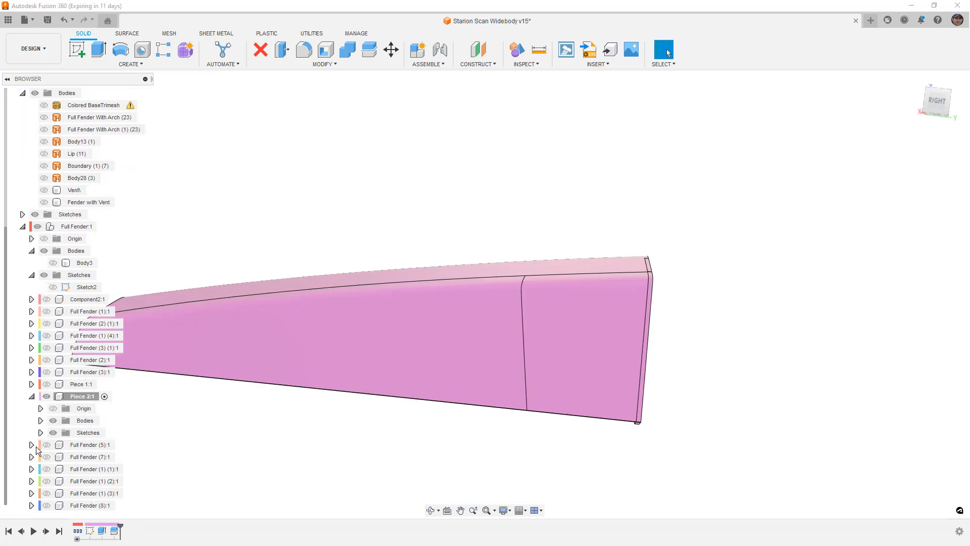
{"action": "left_click", "coordinate": [40, 420]}
{"action": "left_click", "coordinate": [99, 432]}
{"action": "middle_click_drag", "start_coordinate": [469, 401], "coordinate": [392, 407], "text": "shift"}
{"action": "left_click", "coordinate": [94, 445]}
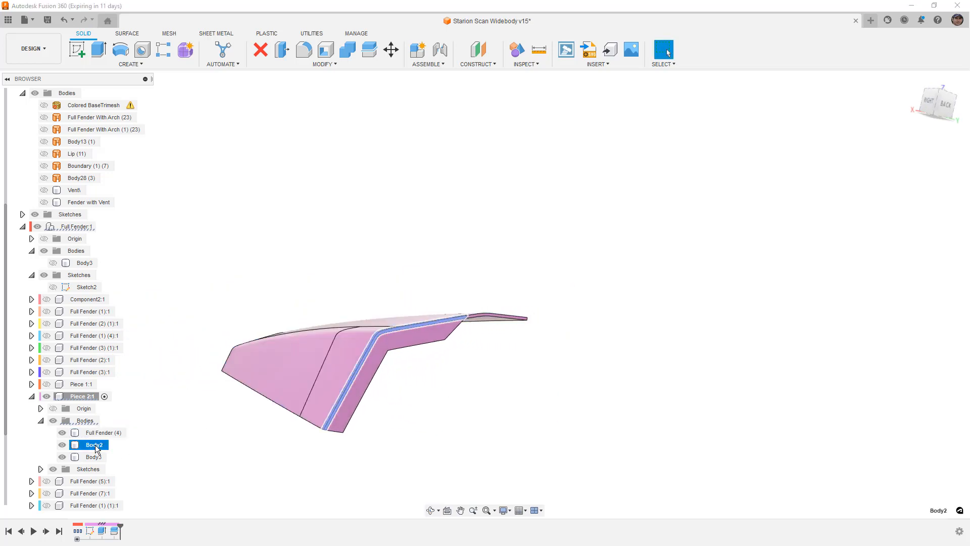
{"action": "left_click", "coordinate": [92, 456]}
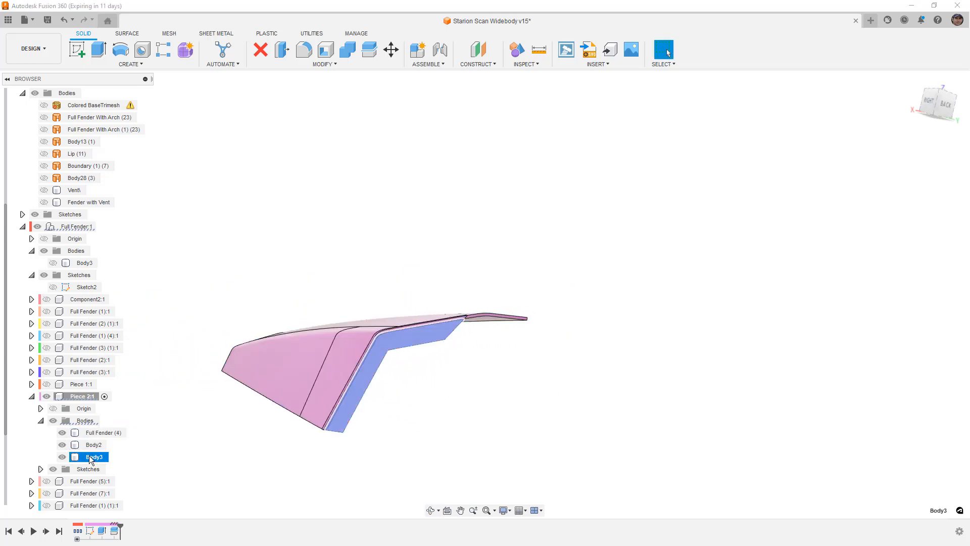
{"action": "left_click", "coordinate": [93, 447]}
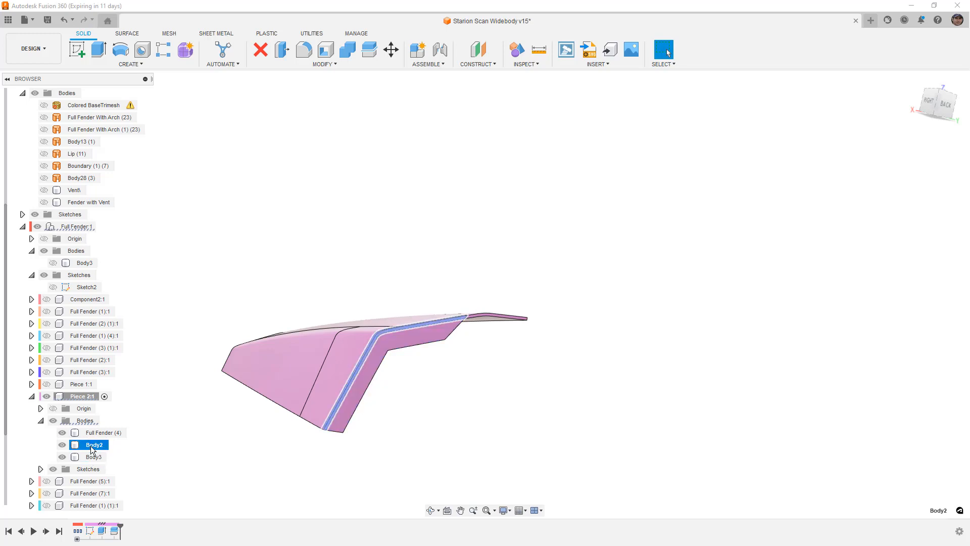
{"action": "right_click", "coordinate": [93, 447]}
{"action": "left_click", "coordinate": [131, 362]}
{"action": "left_click", "coordinate": [401, 195]}
Step: Combine the remaining flange body and the fender panel body with the Join operation and Keep Tools on
{"action": "left_click", "coordinate": [347, 49]}
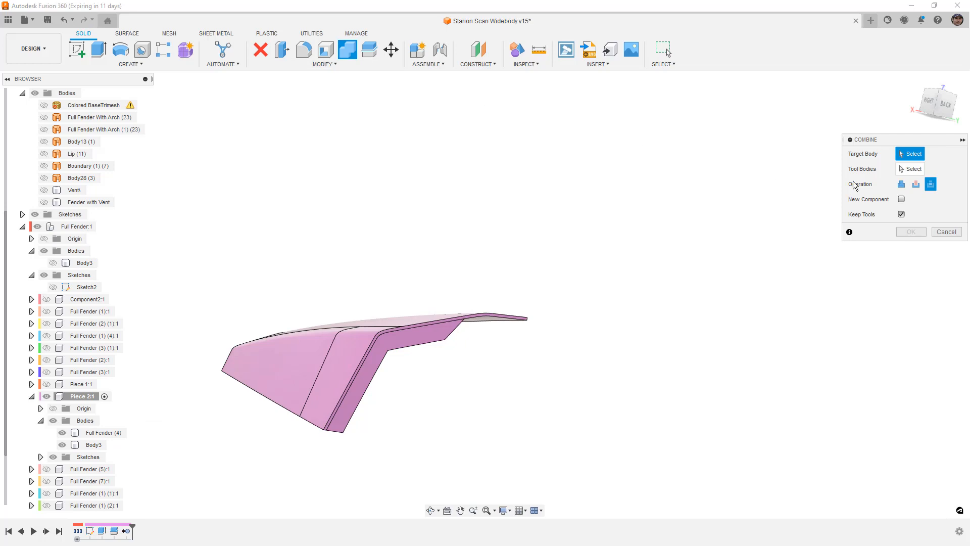
{"action": "left_click", "coordinate": [399, 352]}
{"action": "scroll", "coordinate": [343, 348], "scroll_direction": "up", "scroll_amount": 2}
{"action": "left_click", "coordinate": [377, 339]}
{"action": "left_click", "coordinate": [393, 339]}
{"action": "left_click", "coordinate": [900, 234]}
{"action": "middle_click_drag", "start_coordinate": [612, 296], "coordinate": [547, 290], "text": "shift"}
{"action": "scroll", "coordinate": [476, 235], "scroll_direction": "up", "scroll_amount": 5}
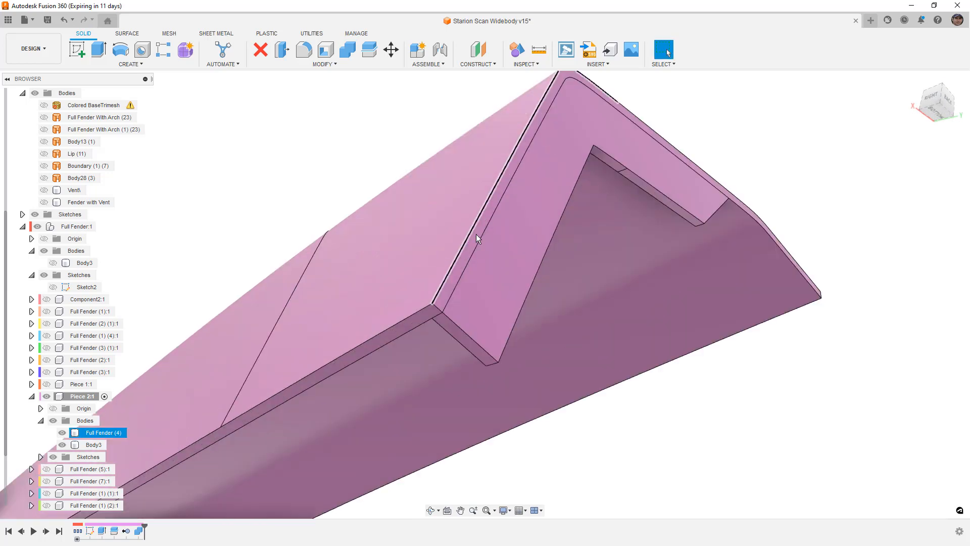
Step: Combine again with the fender panel as target and the flange as tool, using Join with Keep Tools on
{"action": "middle_click_drag", "start_coordinate": [490, 241], "coordinate": [506, 202], "text": "shift"}
{"action": "left_click", "coordinate": [347, 49]}
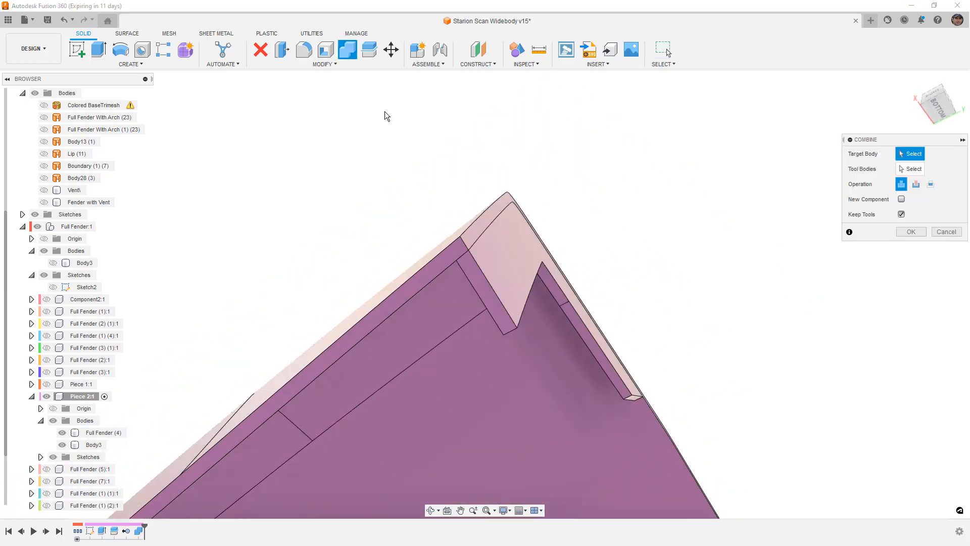
{"action": "left_click", "coordinate": [451, 256]}
{"action": "left_click", "coordinate": [488, 271]}
{"action": "left_click", "coordinate": [910, 231]}
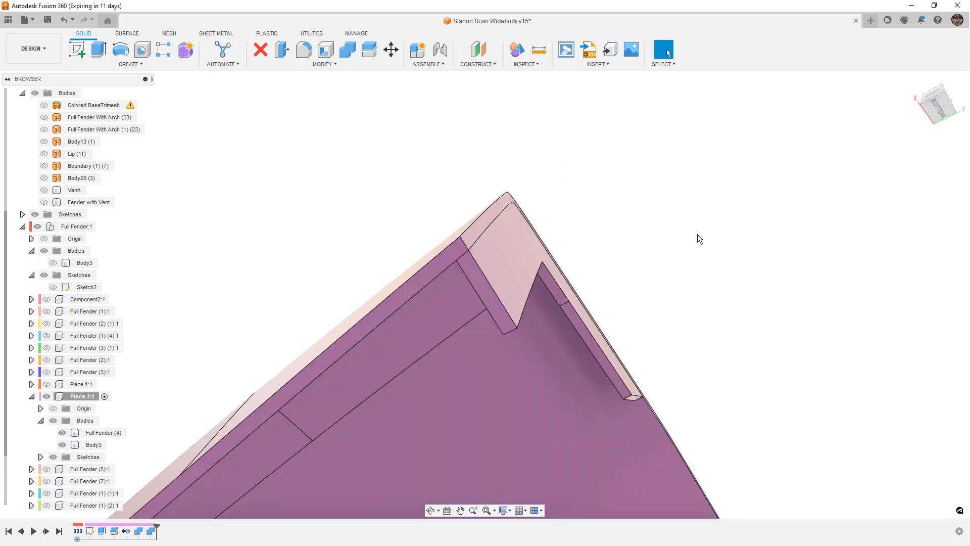
Step: Check the fender panel's inner face, and delete the split, remove and both combine features that follow the flange extrusion
{"action": "left_click", "coordinate": [186, 392]}
{"action": "left_click", "coordinate": [319, 394]}
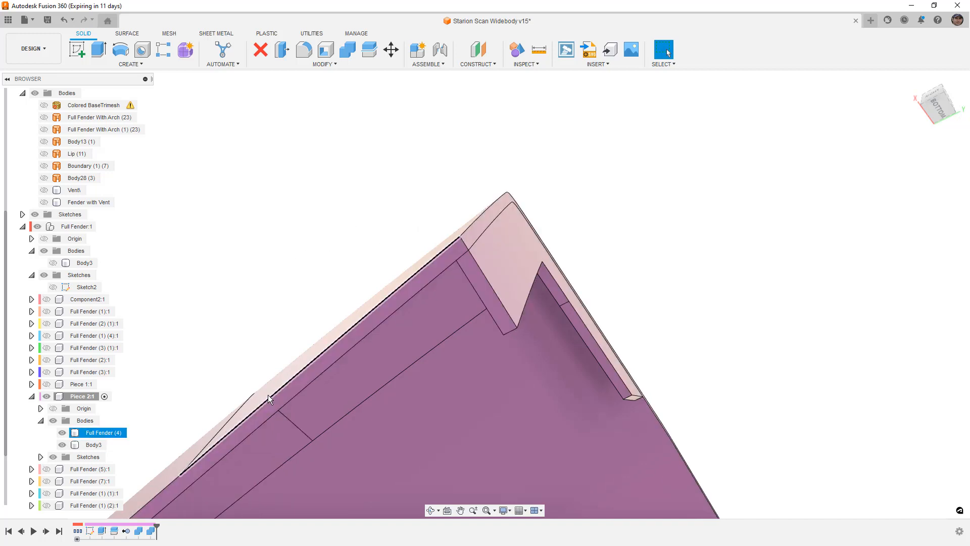
{"action": "left_click", "coordinate": [352, 376]}
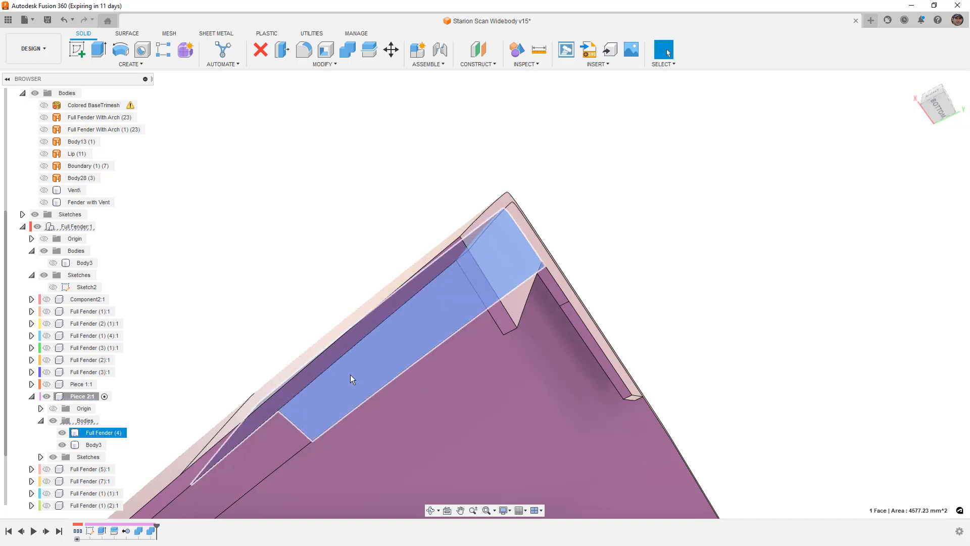
{"action": "left_click_drag", "start_coordinate": [153, 533], "coordinate": [119, 535]}
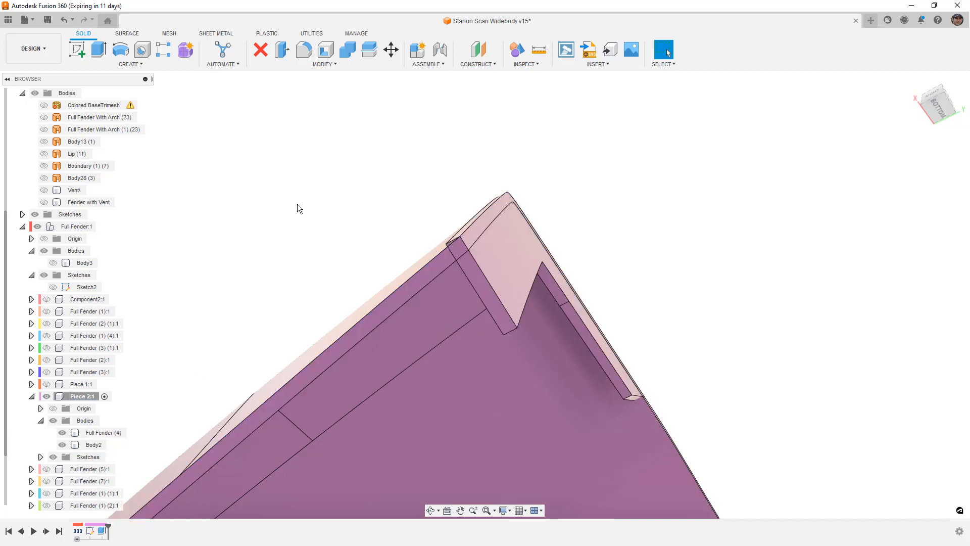
Step: Split the flange body using only the panel's outer side face next to the flange as splitting tool, with Extend Splitting Tool(s) on
{"action": "left_click", "coordinate": [369, 49]}
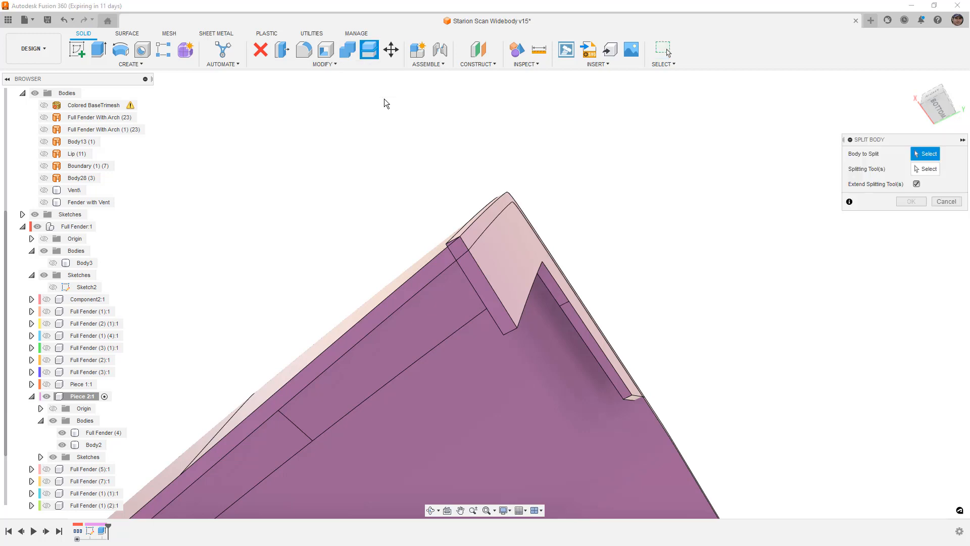
{"action": "left_click", "coordinate": [489, 267]}
{"action": "left_click", "coordinate": [922, 169]}
{"action": "middle_click_drag", "start_coordinate": [599, 164], "coordinate": [496, 225], "text": "shift"}
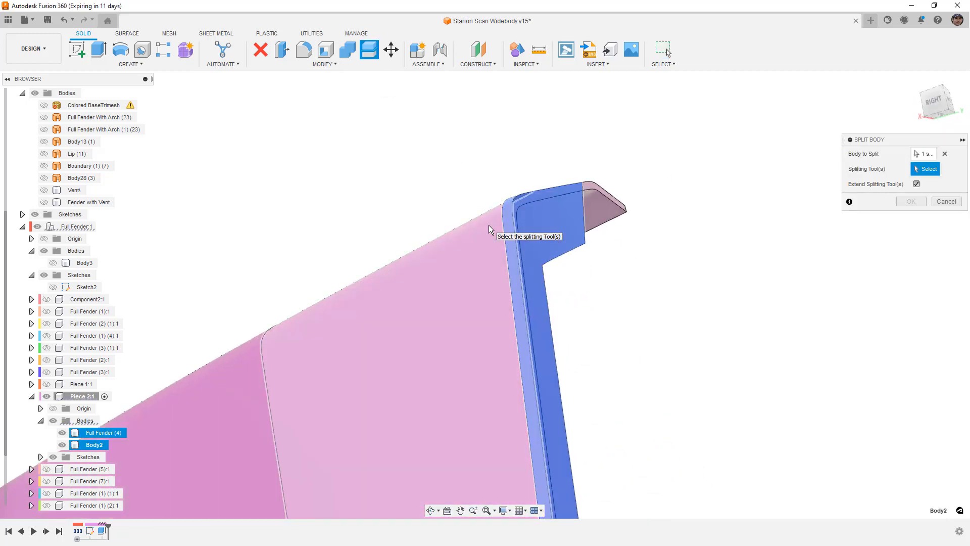
{"action": "left_click", "coordinate": [596, 196]}
{"action": "middle_click_drag", "start_coordinate": [595, 195], "coordinate": [611, 208], "text": "shift"}
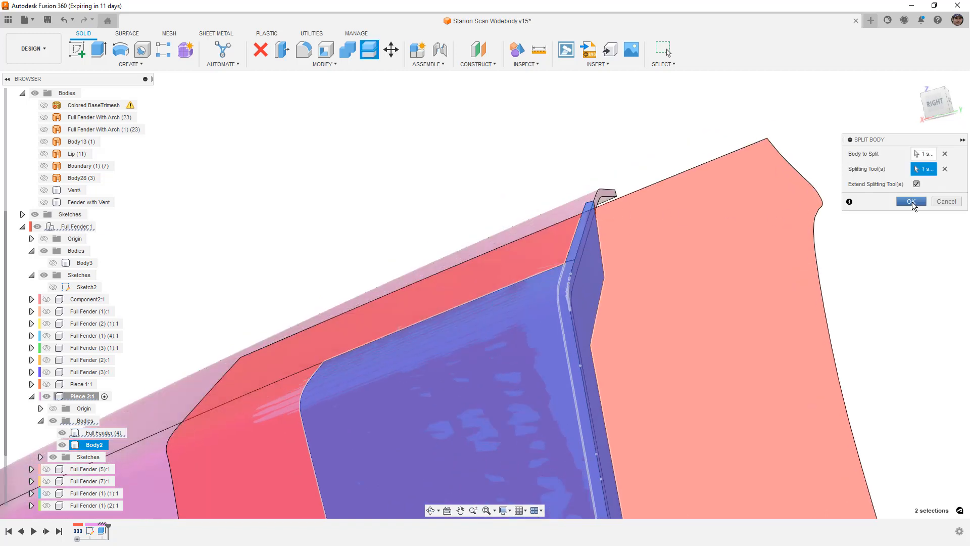
{"action": "left_click", "coordinate": [546, 250]}
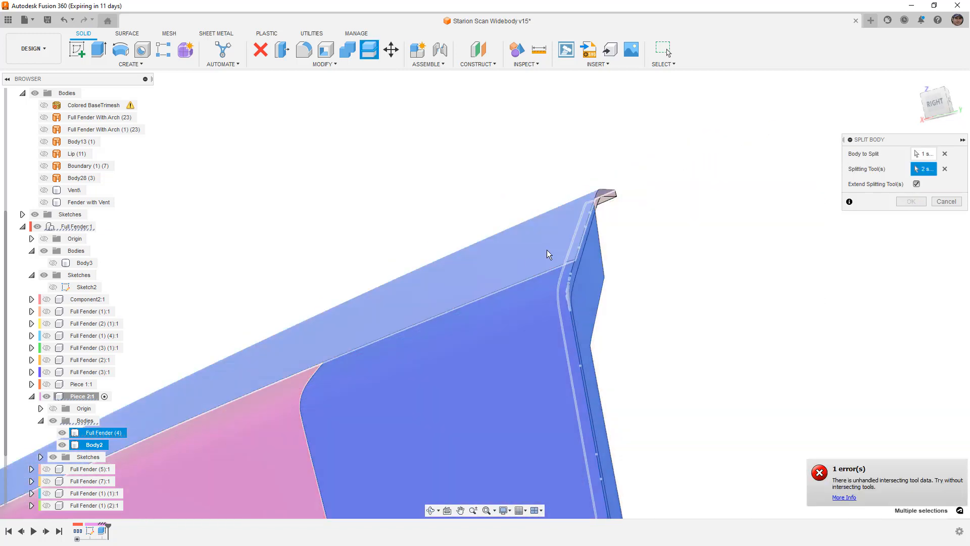
{"action": "middle_click_drag", "start_coordinate": [532, 252], "coordinate": [647, 254], "text": "shift"}
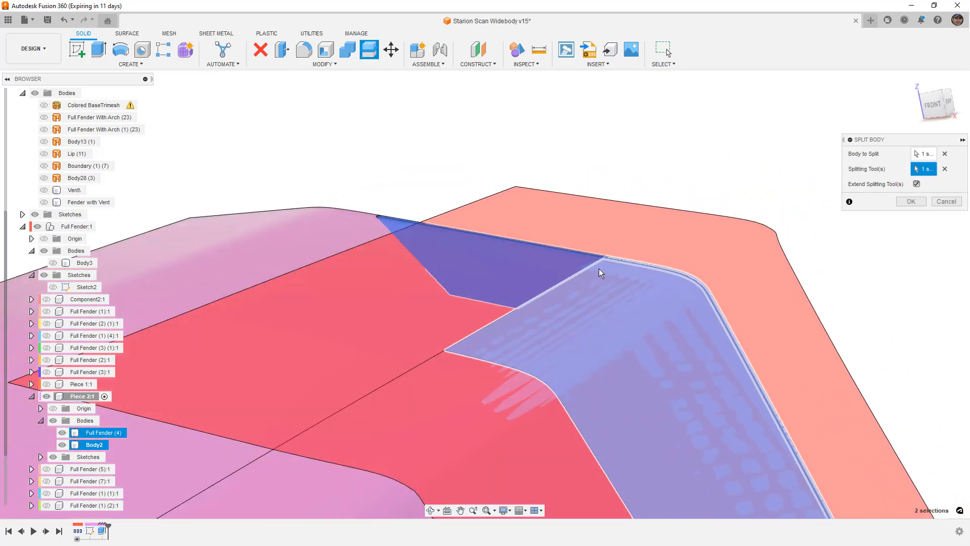
{"action": "left_click", "coordinate": [906, 201]}
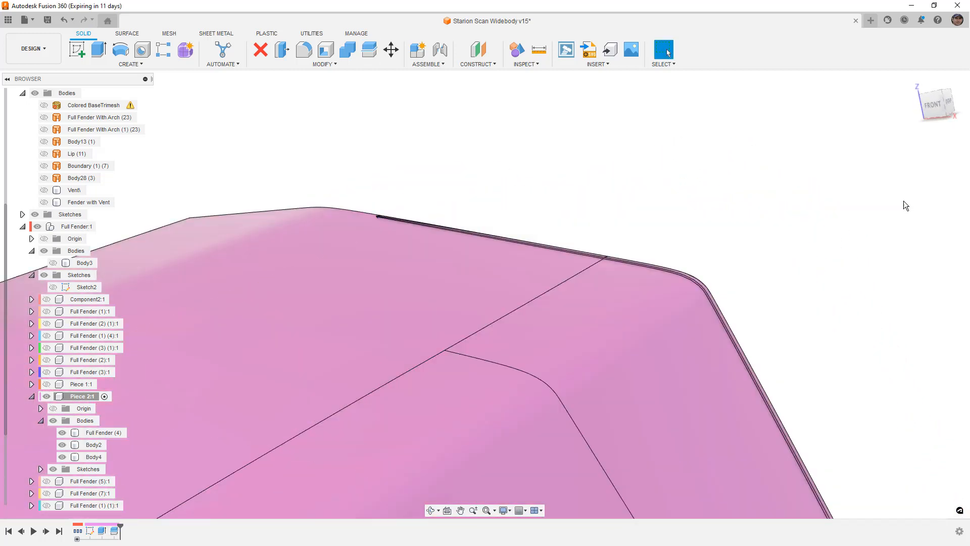
Step: Identify the split flange pieces among Piece 2's bodies and remove the long strip outside the panel's side face
{"action": "middle_click_drag", "start_coordinate": [741, 250], "coordinate": [651, 252], "text": "shift"}
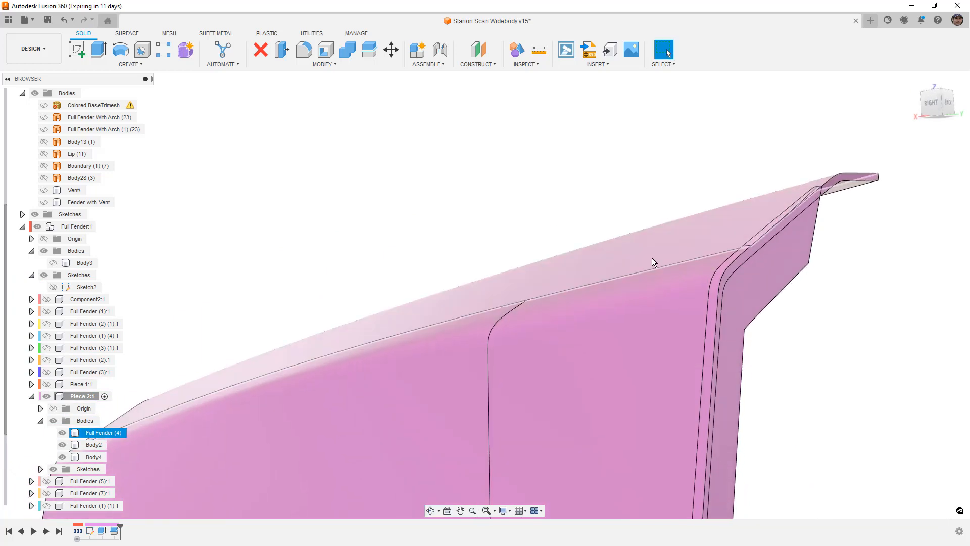
{"action": "scroll", "coordinate": [651, 256], "scroll_direction": "down", "scroll_amount": 3}
{"action": "left_click", "coordinate": [89, 457]}
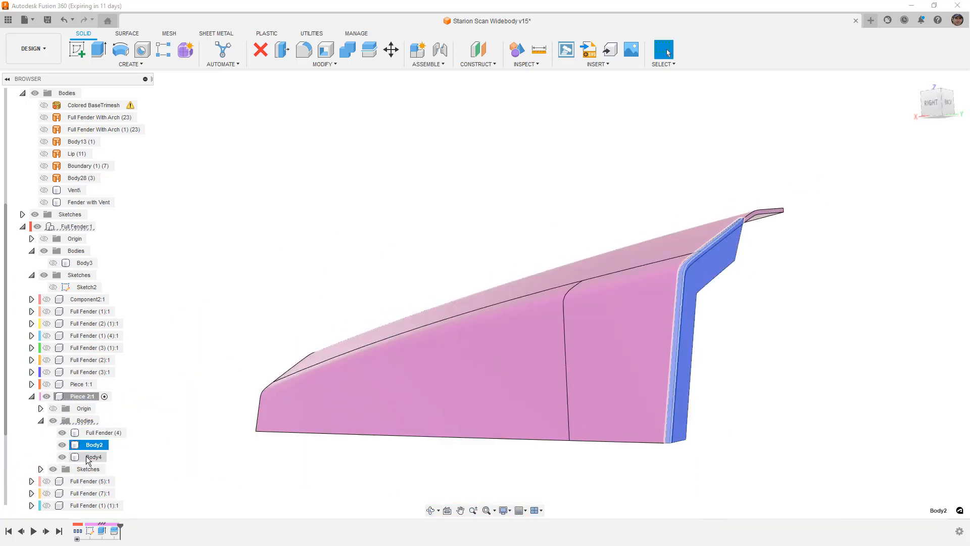
{"action": "right_click", "coordinate": [87, 457]}
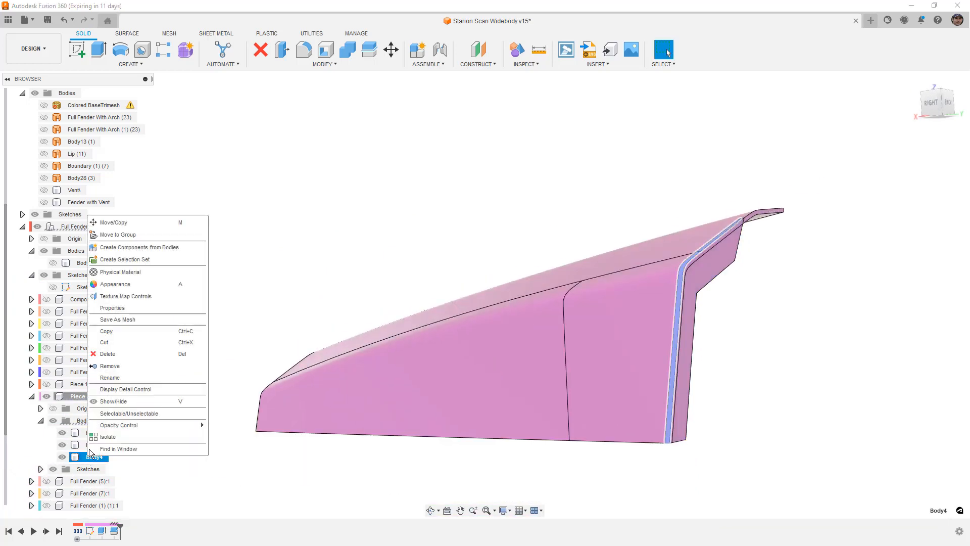
{"action": "left_click", "coordinate": [127, 365]}
{"action": "middle_click_drag", "start_coordinate": [625, 206], "coordinate": [682, 232], "text": "shift"}
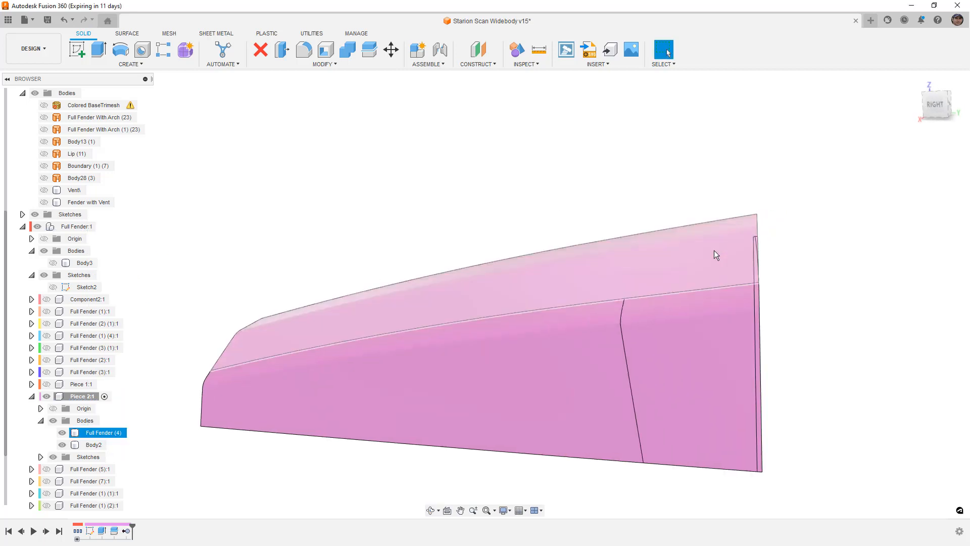
Step: Split the remaining flange body again using the panel's sloping upper outer face as the splitting tool
{"action": "scroll", "coordinate": [775, 240], "scroll_direction": "up", "scroll_amount": 5}
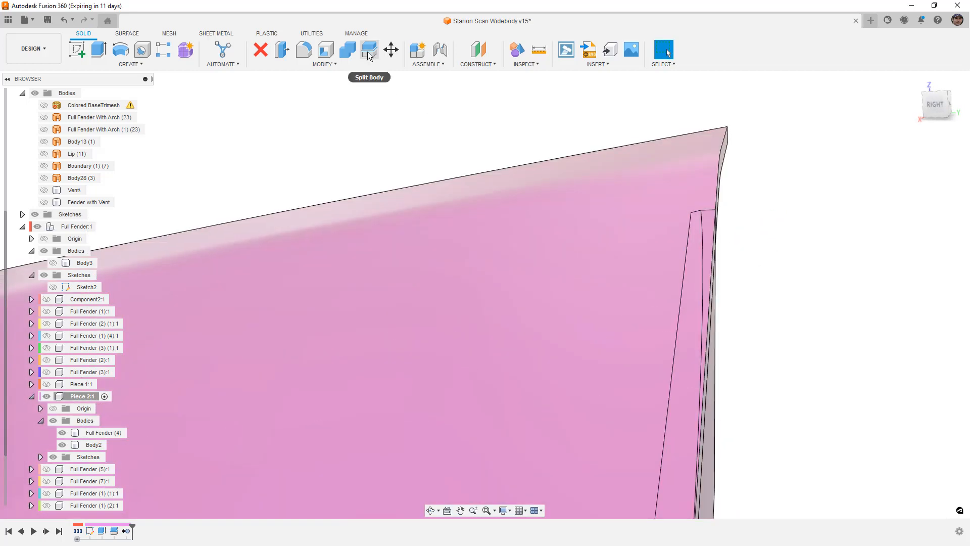
{"action": "left_click", "coordinate": [369, 49]}
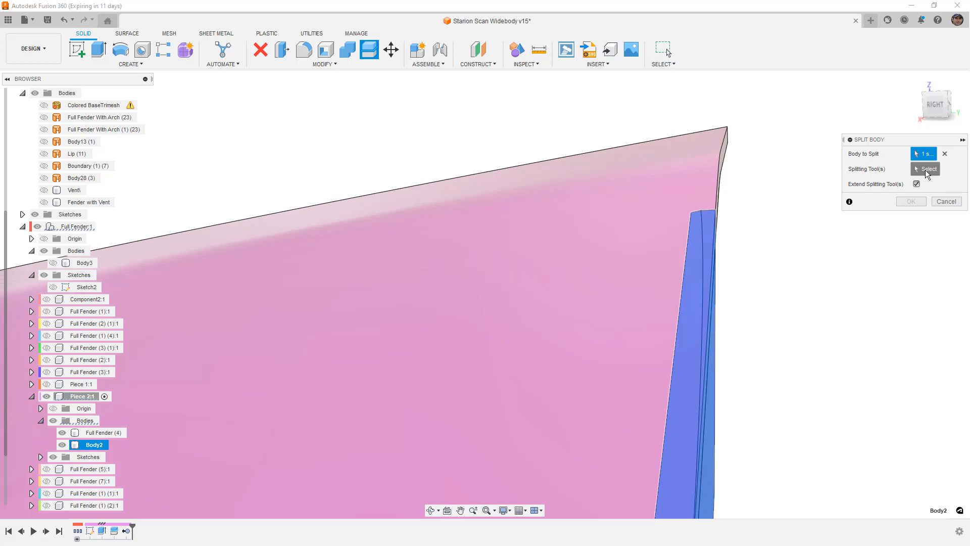
{"action": "left_click", "coordinate": [926, 169]}
{"action": "left_click", "coordinate": [635, 224]}
{"action": "left_click", "coordinate": [912, 201]}
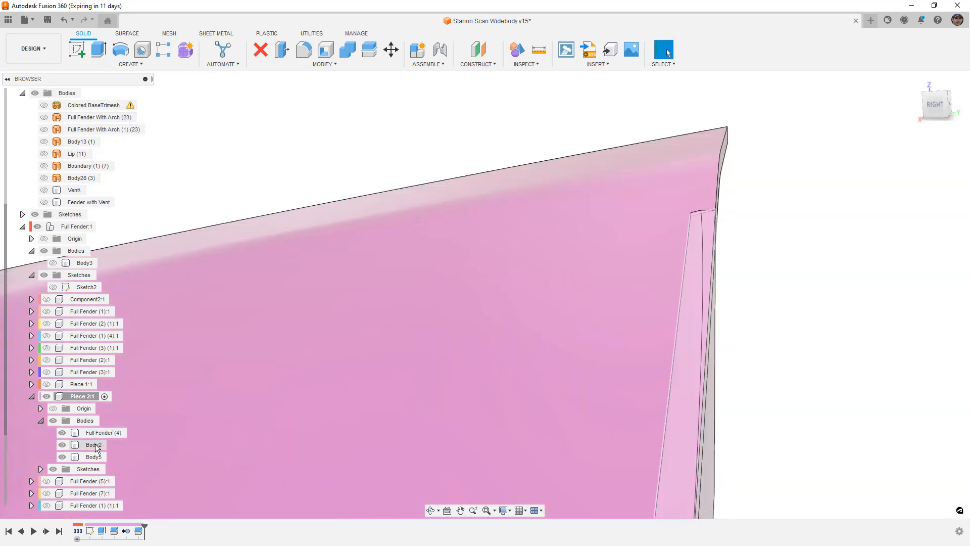
Step: Identify the new split pieces and remove the short strip protruding above the panel's sloping upper face
{"action": "left_click", "coordinate": [94, 445], "text": "ctrl"}
{"action": "scroll", "coordinate": [383, 284], "scroll_direction": "down", "scroll_amount": 5}
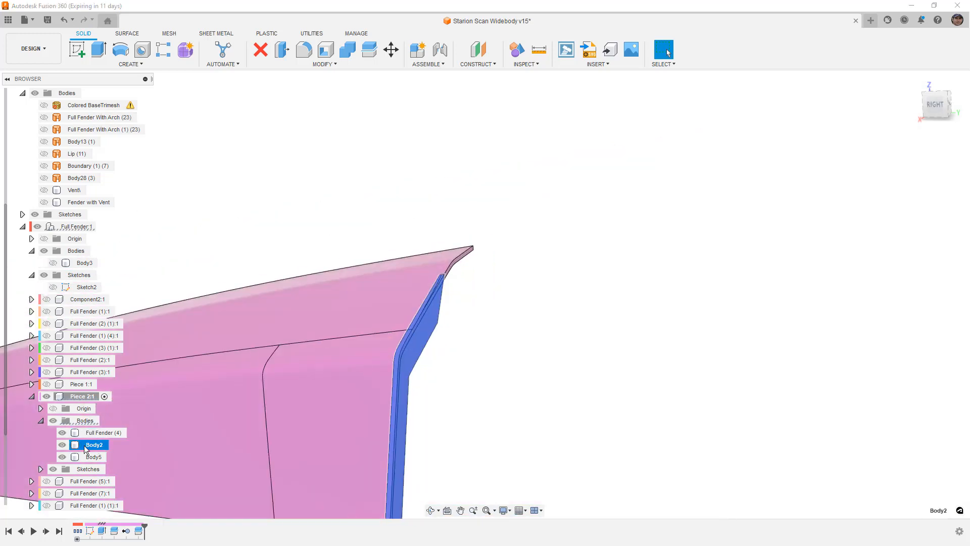
{"action": "left_click", "coordinate": [87, 456]}
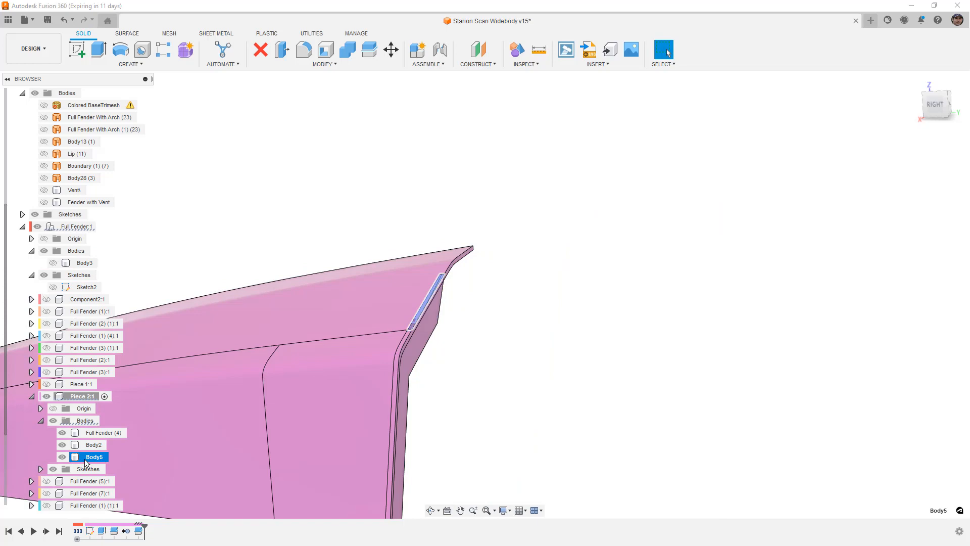
{"action": "right_click", "coordinate": [86, 460]}
{"action": "left_click", "coordinate": [115, 370]}
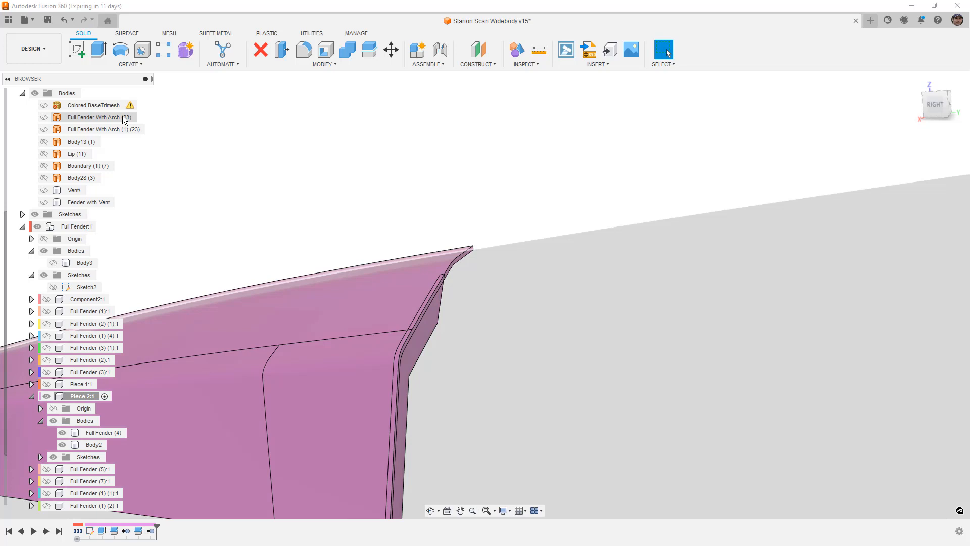
Step: Combine the fender panel body and the trimmed flange body with the Join operation and Keep Tools on
{"action": "left_click", "coordinate": [122, 116]}
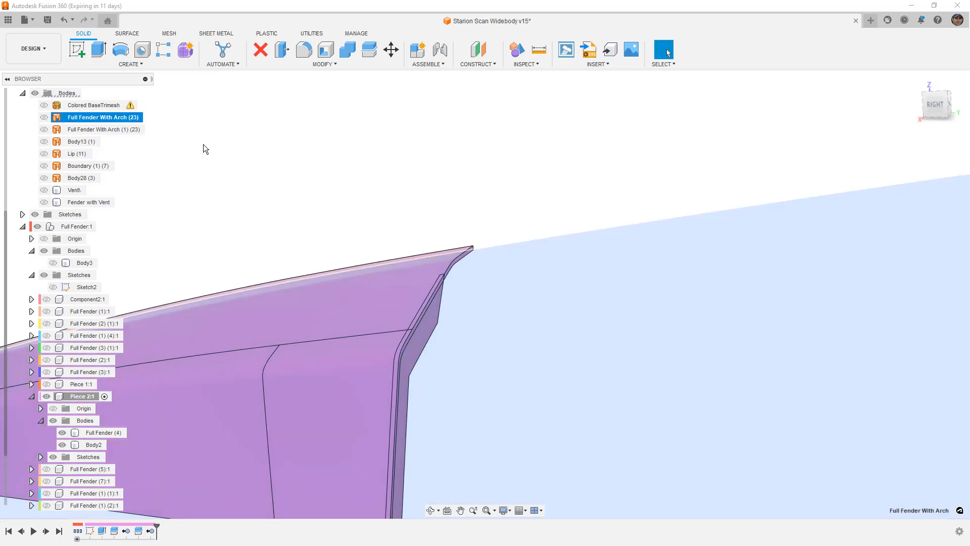
{"action": "left_click", "coordinate": [204, 148]}
{"action": "left_click", "coordinate": [348, 49]}
{"action": "scroll", "coordinate": [424, 331], "scroll_direction": "up", "scroll_amount": 2}
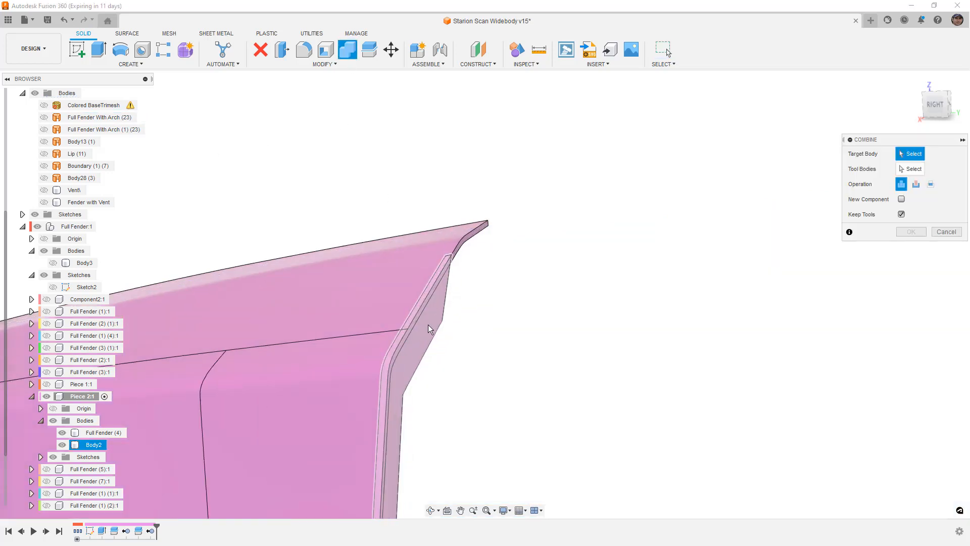
{"action": "left_click", "coordinate": [445, 259]}
{"action": "left_click", "coordinate": [432, 314]}
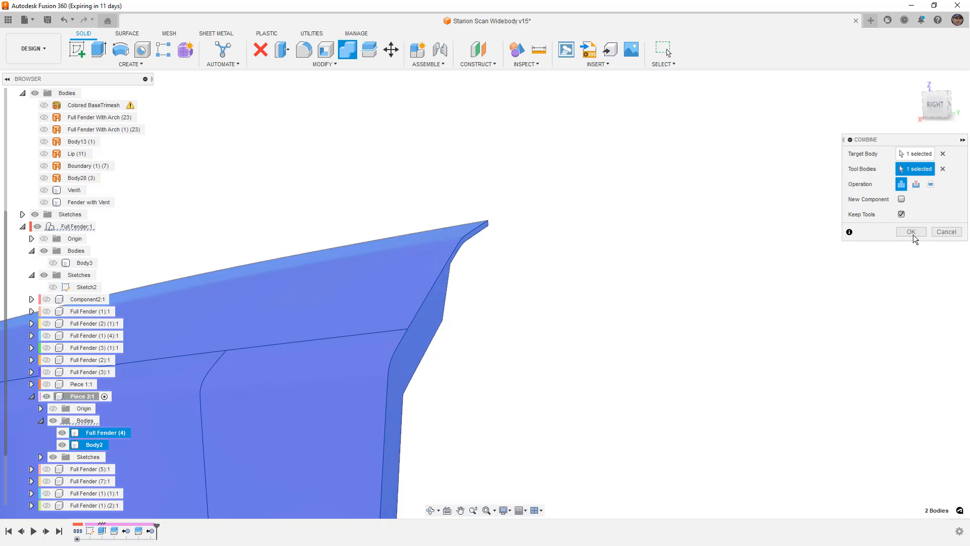
{"action": "left_click", "coordinate": [911, 232]}
{"action": "scroll", "coordinate": [614, 207], "scroll_direction": "down", "scroll_amount": 2}
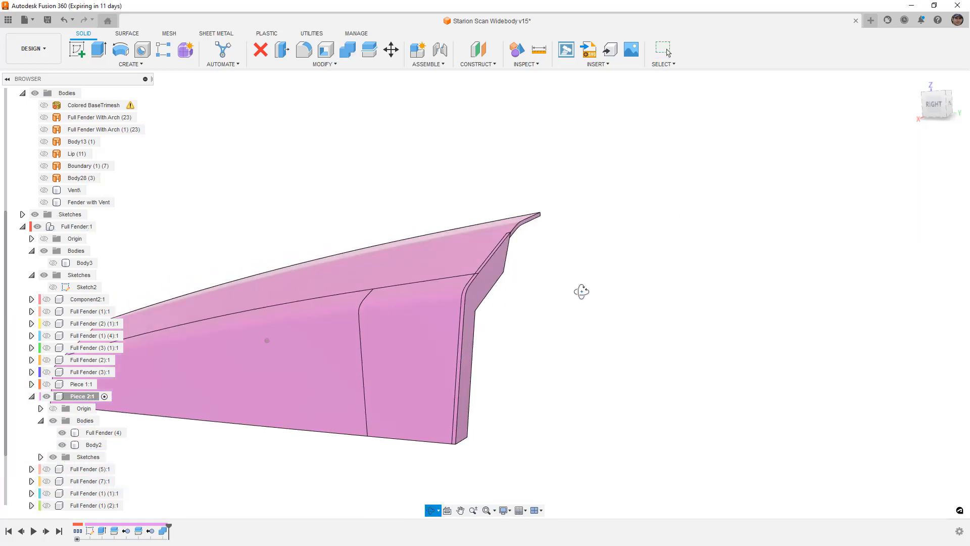
Step: Check Piece 2's two bodies and examine the joined flange and panel faces from the underside
{"action": "left_click", "coordinate": [105, 434]}
{"action": "left_click", "coordinate": [95, 444]}
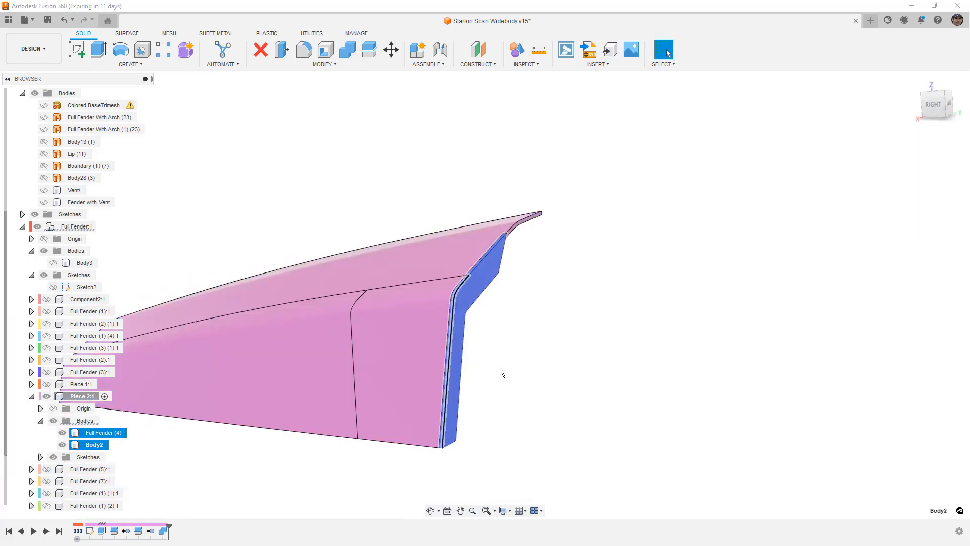
{"action": "left_click", "coordinate": [504, 357]}
{"action": "middle_click_drag", "start_coordinate": [504, 357], "coordinate": [488, 252], "text": "shift"}
{"action": "scroll", "coordinate": [470, 175], "scroll_direction": "up", "scroll_amount": 5}
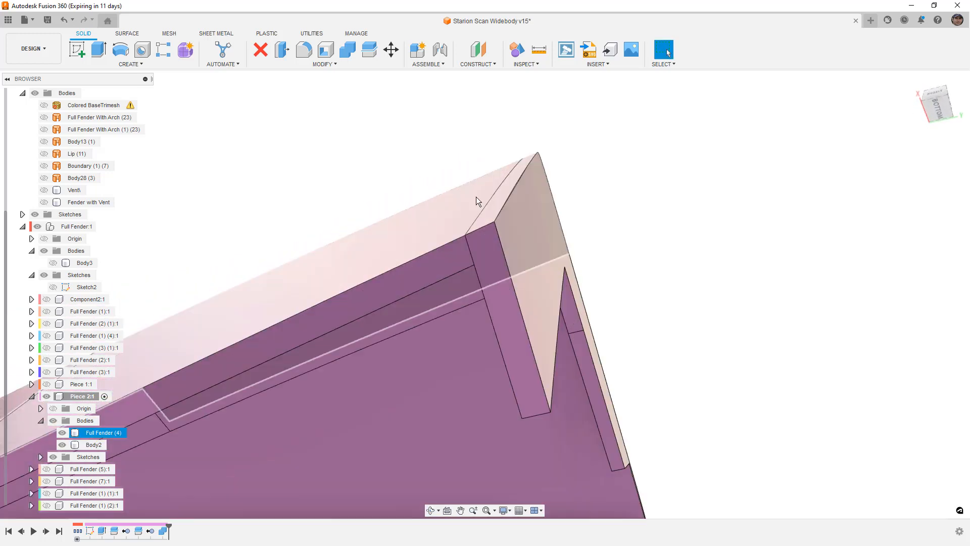
{"action": "left_click", "coordinate": [451, 258]}
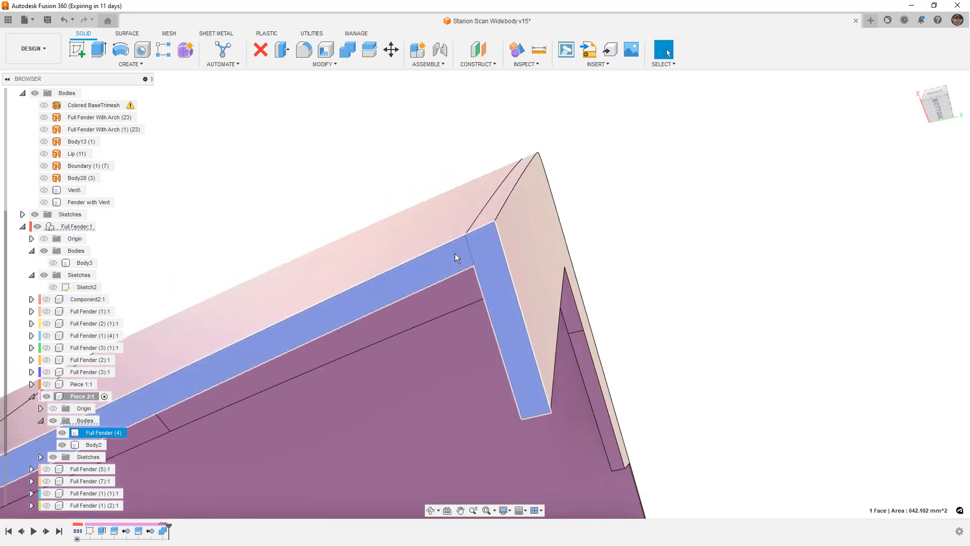
{"action": "left_click", "coordinate": [317, 217]}
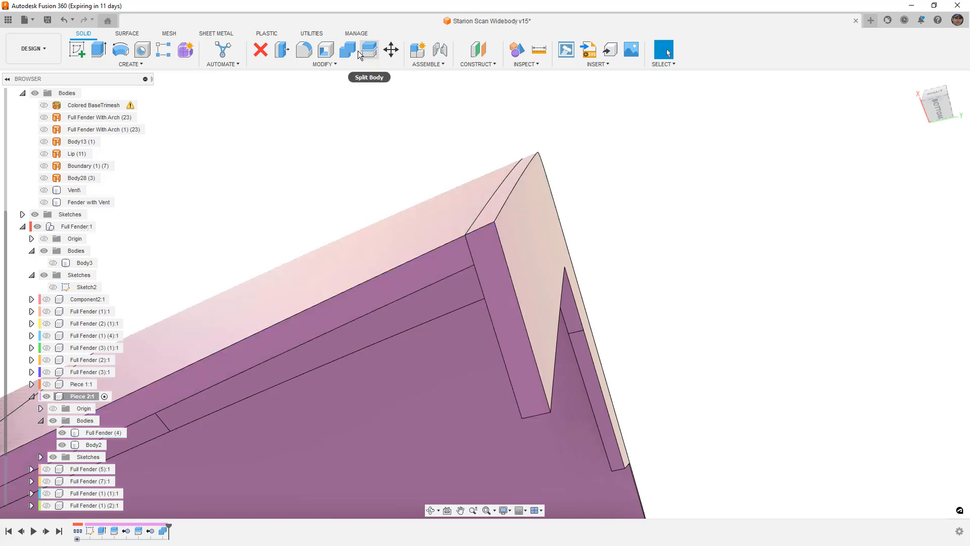
Step: Combine the fender panel as target with the flange as tool using Join, with Keep Tools off
{"action": "left_click", "coordinate": [347, 49]}
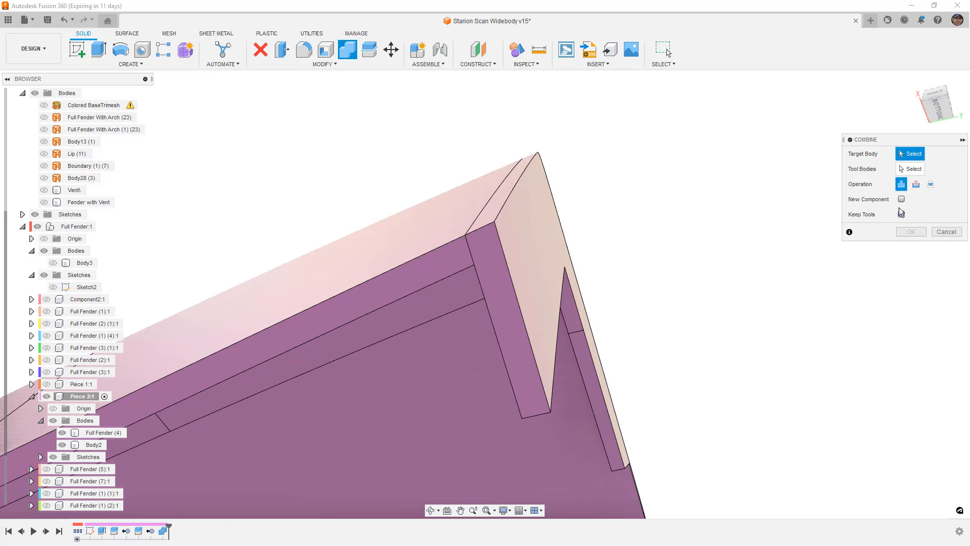
{"action": "left_click", "coordinate": [461, 211]}
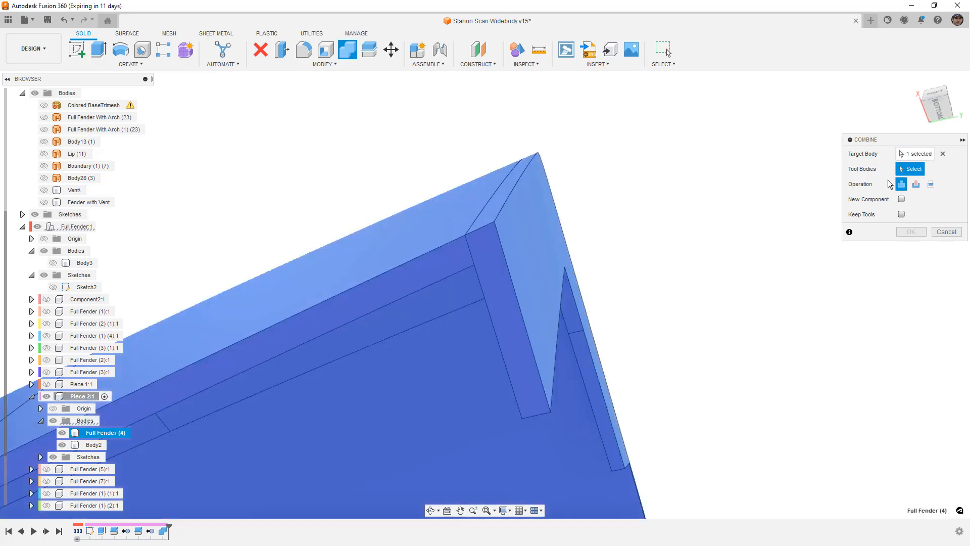
{"action": "left_click", "coordinate": [529, 280]}
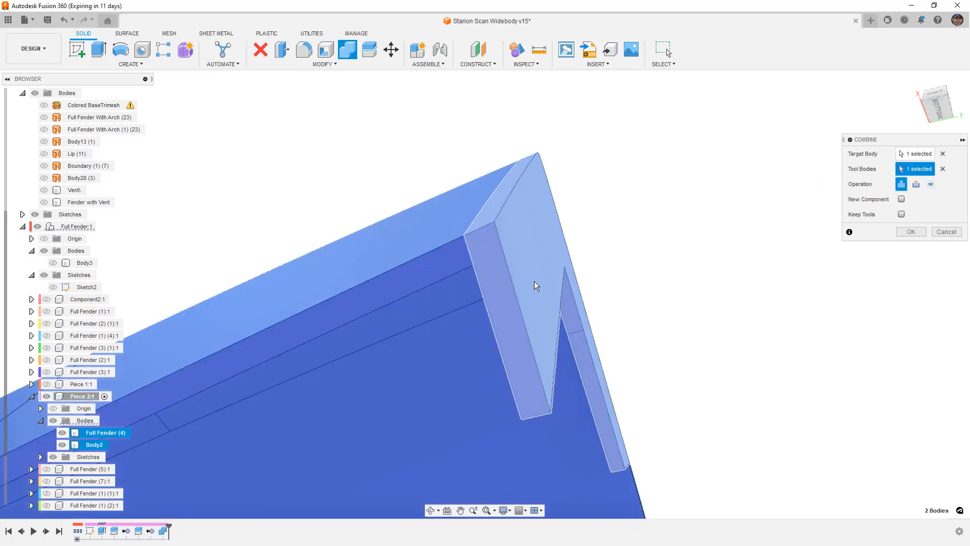
{"action": "left_click", "coordinate": [912, 232]}
Step: Start a sketch on the end face at the opposite end of Piece 2's fender panel
{"action": "middle_click_drag", "start_coordinate": [667, 227], "coordinate": [449, 265], "text": "shift"}
{"action": "scroll", "coordinate": [448, 265], "scroll_direction": "up", "scroll_amount": 8}
{"action": "left_click", "coordinate": [455, 266]}
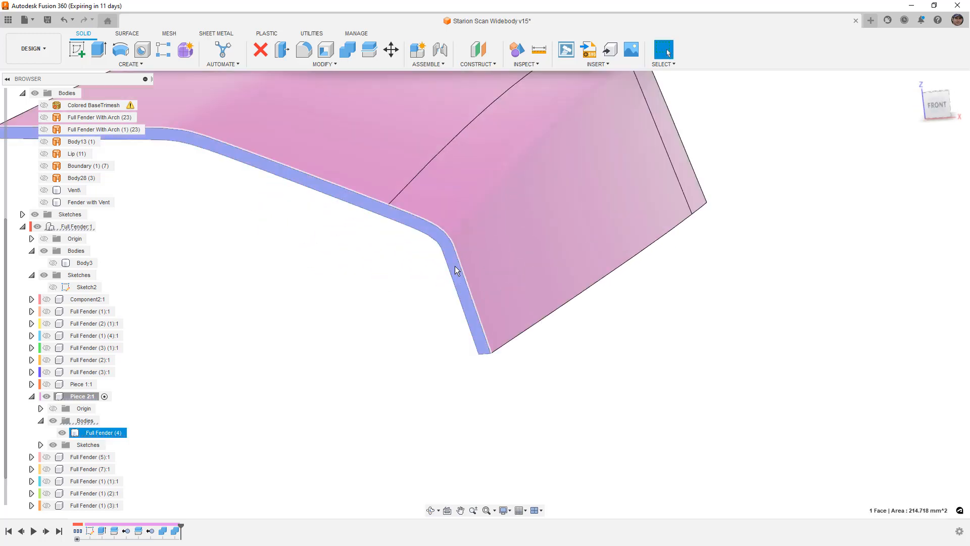
{"action": "right_click", "coordinate": [454, 265]}
{"action": "left_click", "coordinate": [445, 319]}
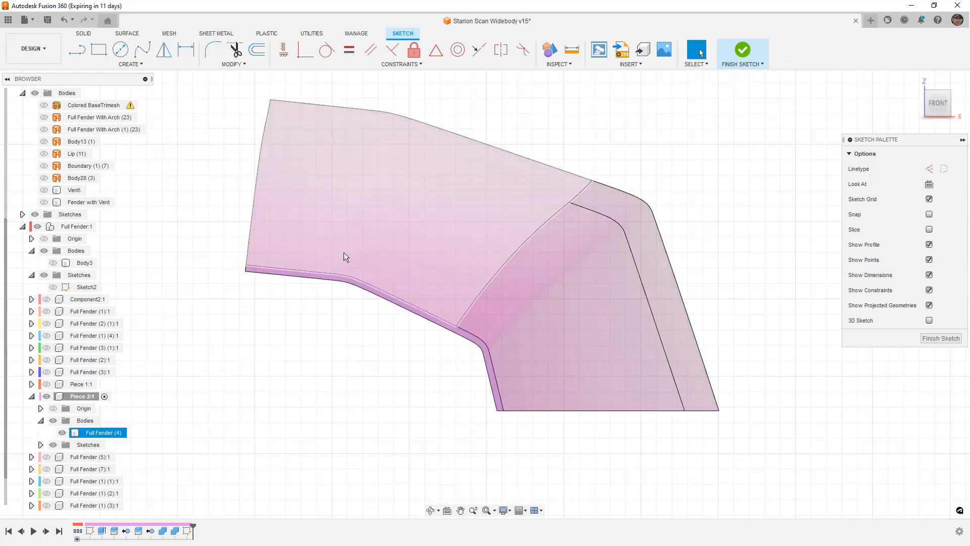
Step: Offset the two inner edge curves of the end face 12 mm inward, away from the panel
{"action": "left_click", "coordinate": [262, 56]}
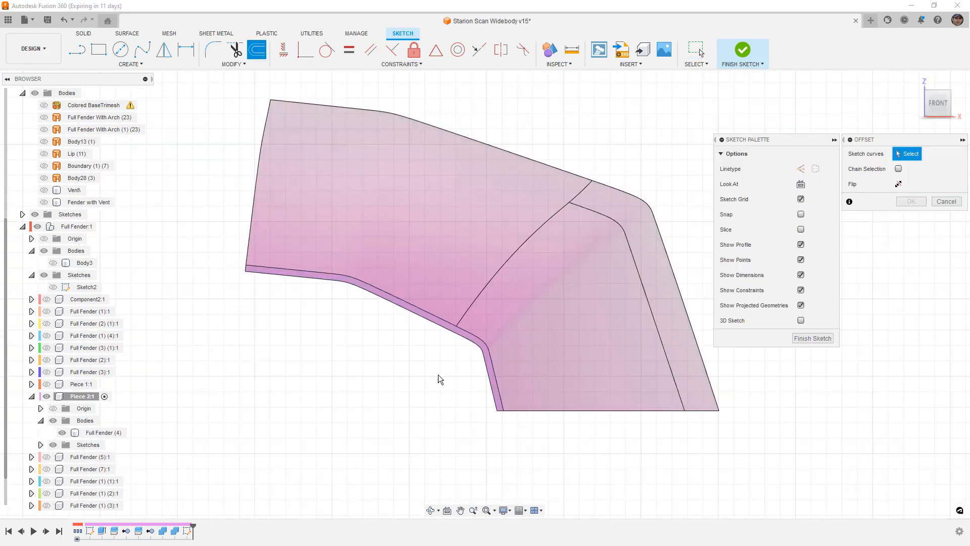
{"action": "left_click", "coordinate": [477, 347]}
{"action": "left_click", "coordinate": [446, 328]}
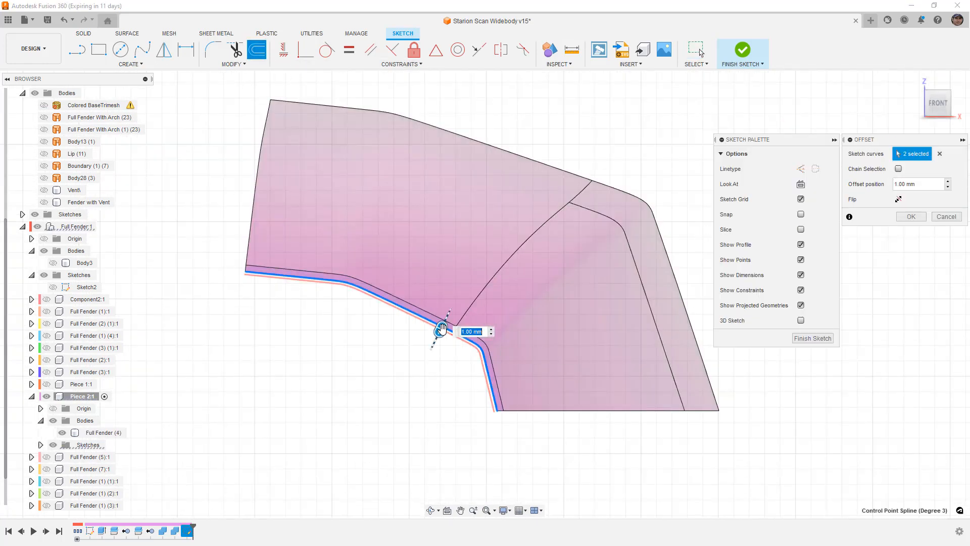
{"action": "left_click_drag", "start_coordinate": [433, 338], "coordinate": [413, 357]}
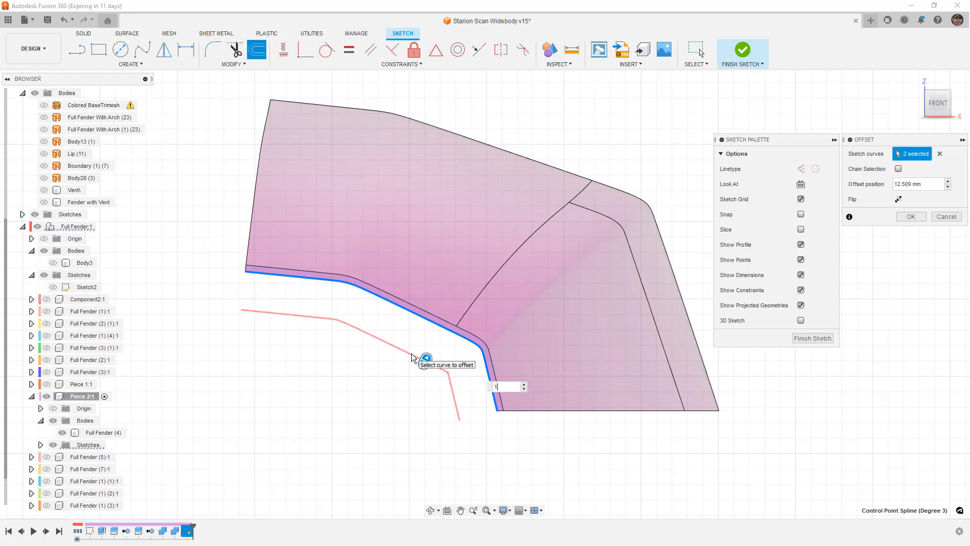
{"action": "key", "text": "Return"}
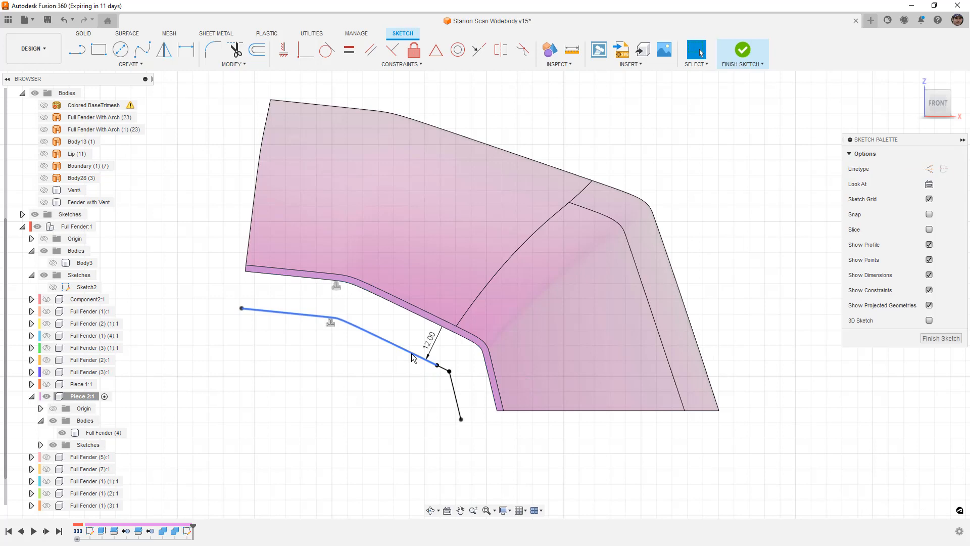
Step: Draw a horizontal line from the end face's lower inner corner to the offset curve, and show the Colored BaseTrimesh scan
{"action": "key", "text": "l"}
{"action": "left_click", "coordinate": [498, 410]}
{"action": "left_click", "coordinate": [461, 418]}
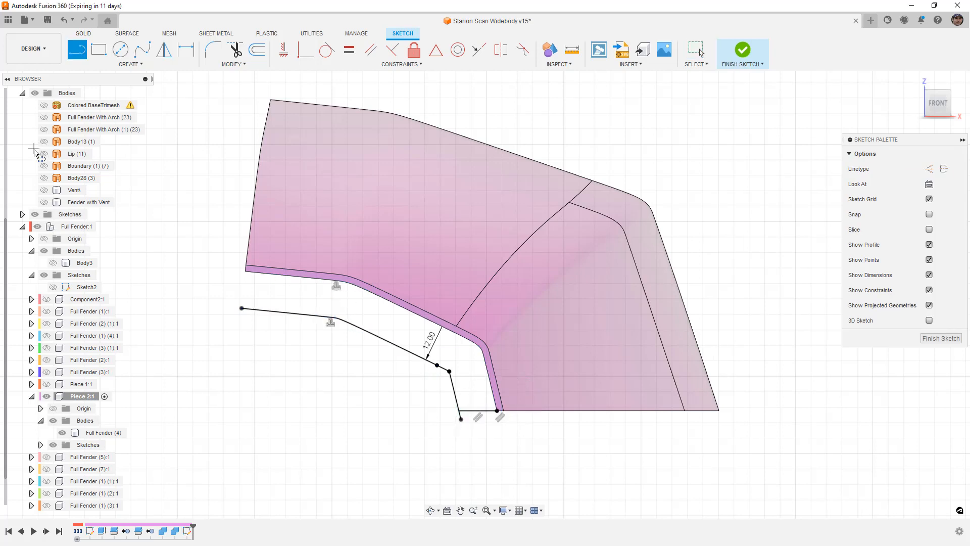
{"action": "left_click", "coordinate": [44, 105]}
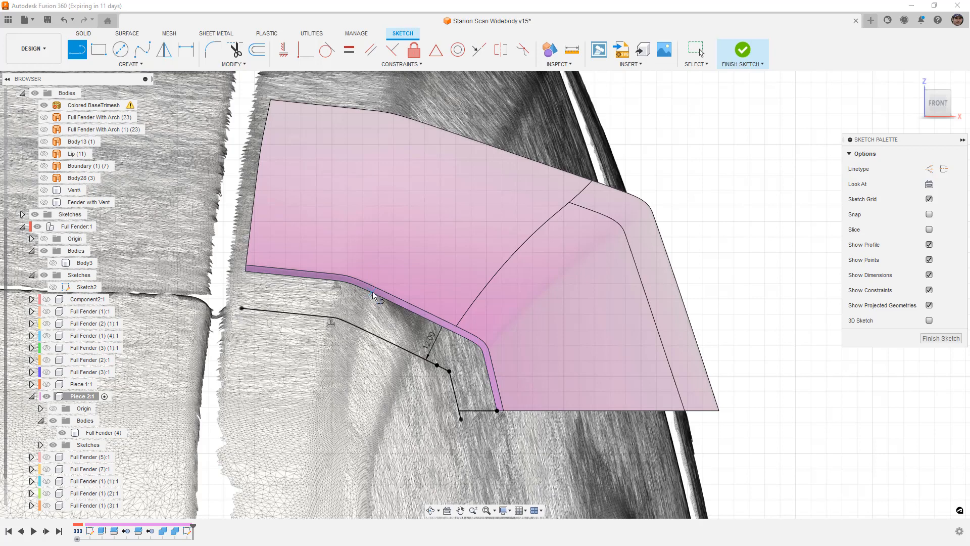
Step: Draw a slanted line from the panel's inner edge to the offset curve, hide the Colored BaseTrimesh scan, and finish the sketch
{"action": "left_click", "coordinate": [369, 286]}
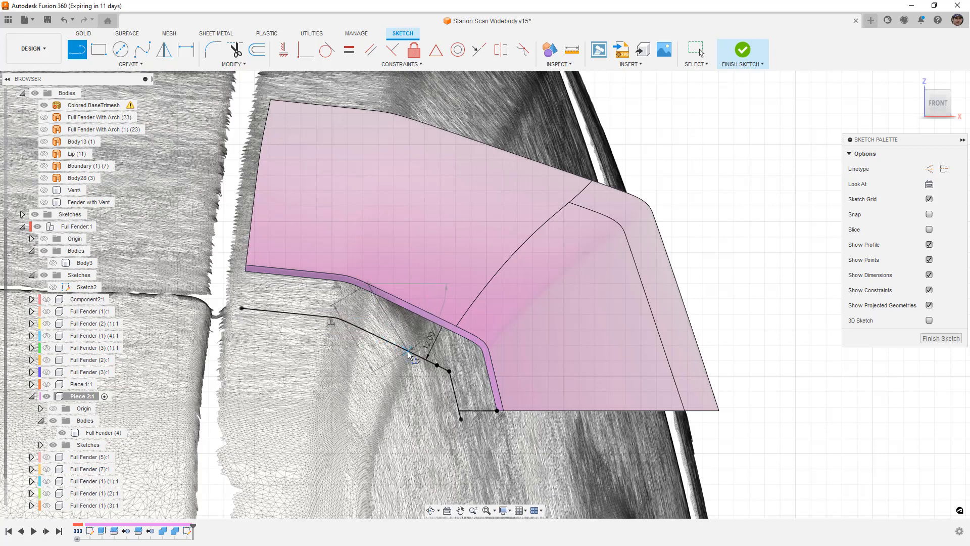
{"action": "left_click", "coordinate": [44, 105]}
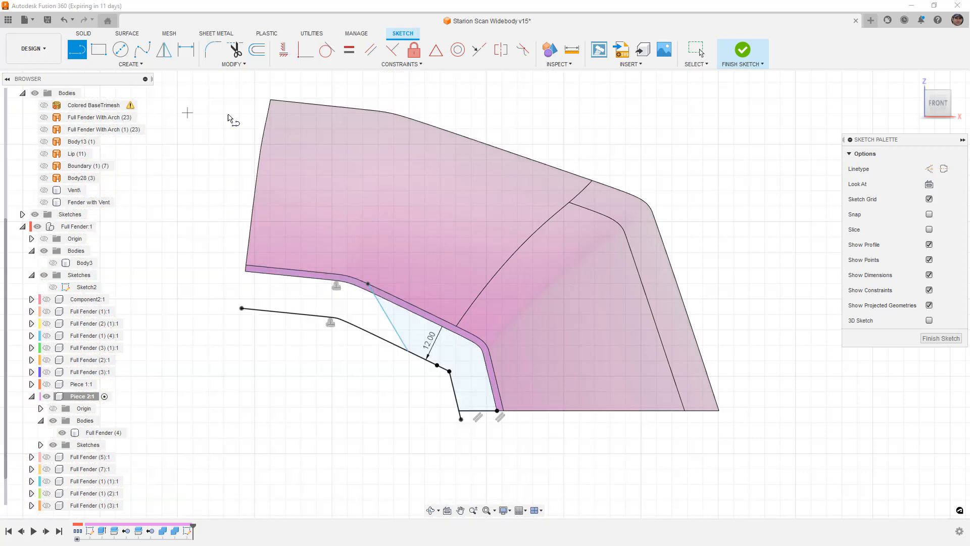
{"action": "left_click", "coordinate": [739, 51]}
Step: Extrude the two enclosed flange profiles on the end face by -2 mm as a new body
{"action": "key", "text": "e"}
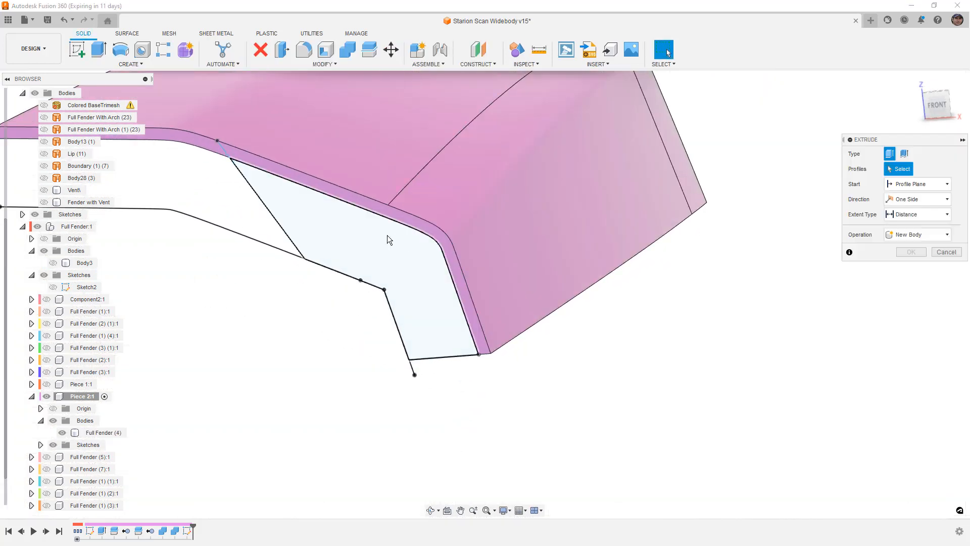
{"action": "left_click", "coordinate": [388, 210]}
{"action": "middle_click_drag", "start_coordinate": [392, 273], "coordinate": [437, 265], "text": "shift"}
{"action": "left_click", "coordinate": [378, 271]}
{"action": "middle_click_drag", "start_coordinate": [378, 270], "coordinate": [587, 250], "text": "shift"}
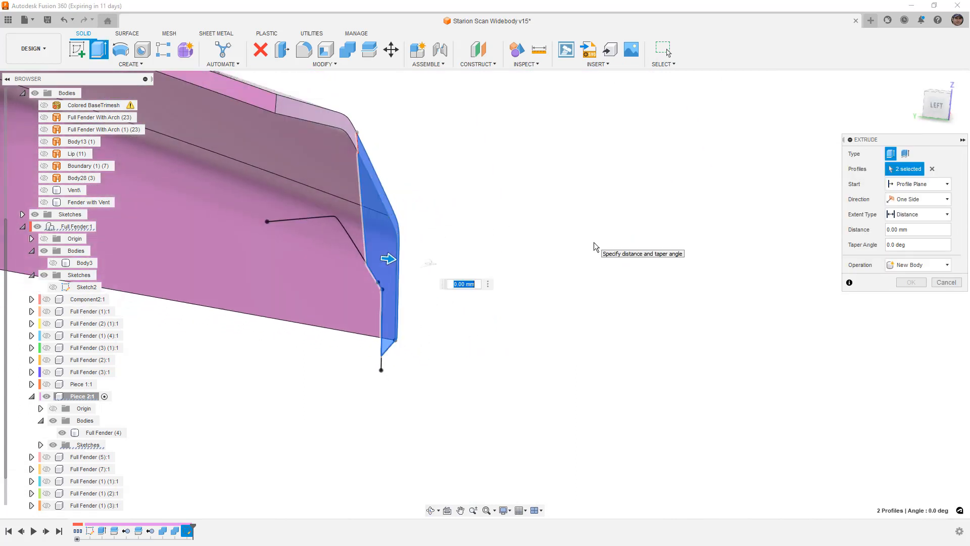
{"action": "type", "text": "-12"}
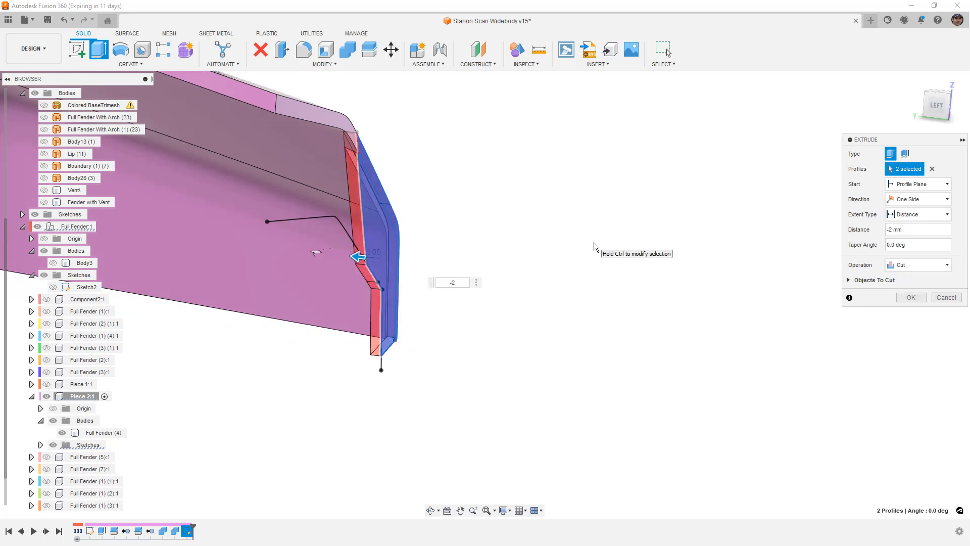
{"action": "left_click", "coordinate": [916, 265]}
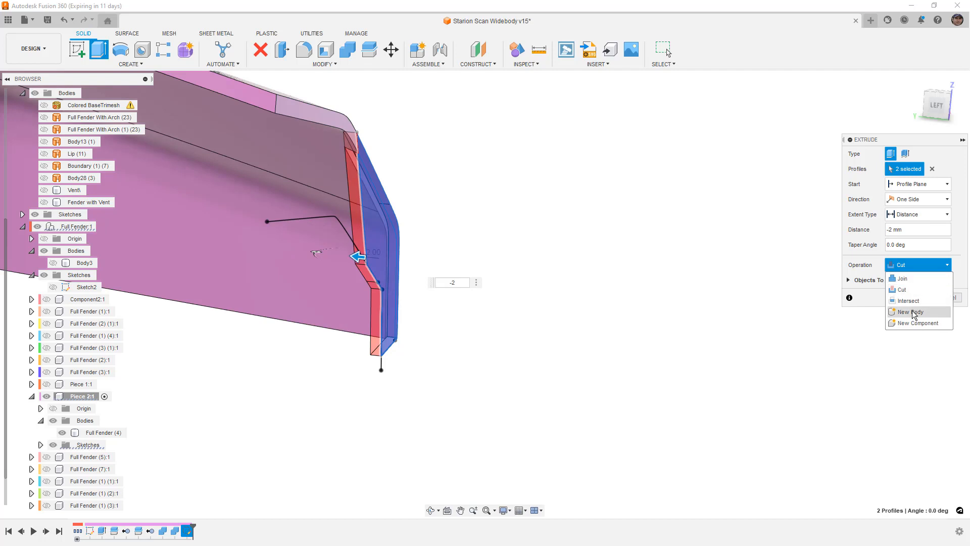
{"action": "left_click", "coordinate": [912, 311]}
{"action": "left_click", "coordinate": [911, 282]}
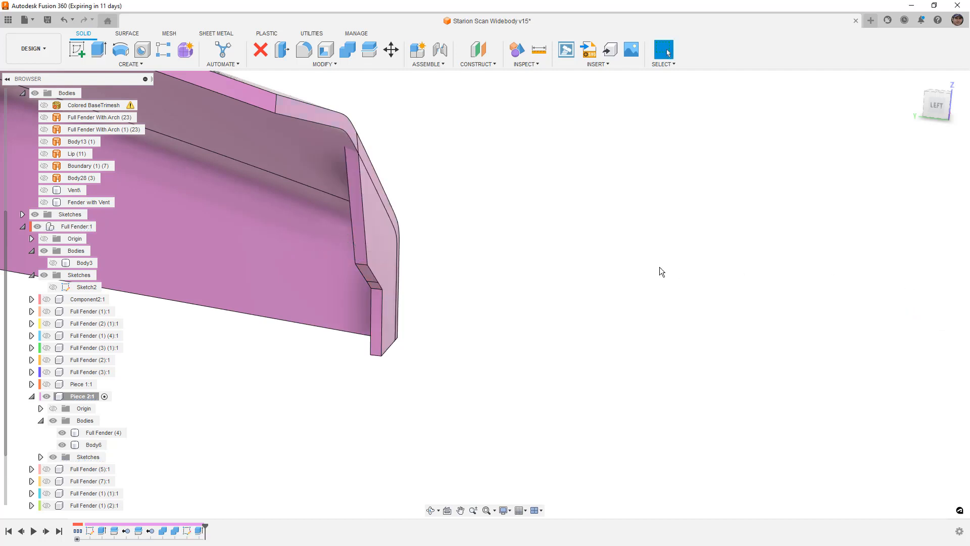
Step: Combine Piece 2's fender panel as target with the new end flange as tool using Join, with Keep Tools off
{"action": "middle_click_drag", "start_coordinate": [650, 268], "coordinate": [536, 265], "text": "shift"}
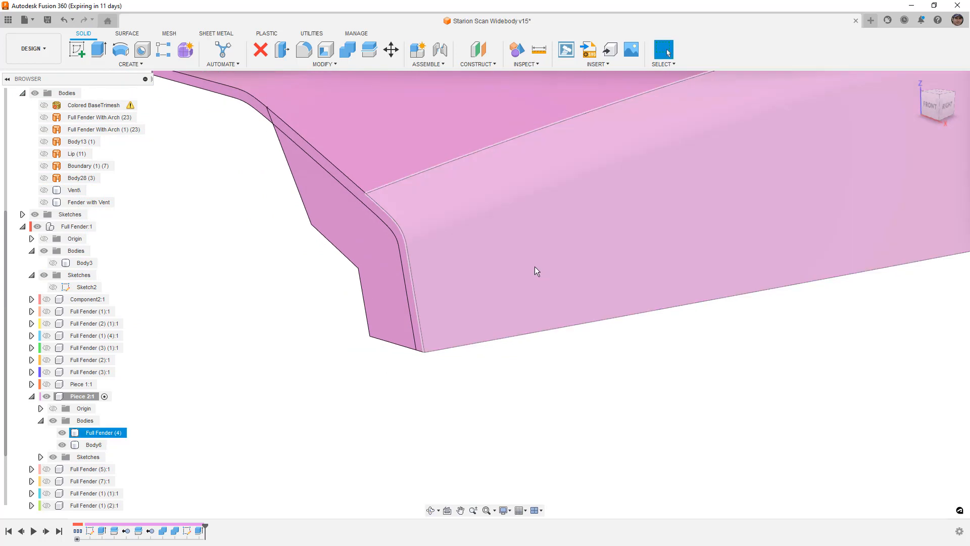
{"action": "scroll", "coordinate": [535, 265], "scroll_direction": "down", "scroll_amount": 3}
{"action": "left_click", "coordinate": [435, 212]}
{"action": "middle_click_drag", "start_coordinate": [458, 223], "coordinate": [523, 238], "text": "shift"}
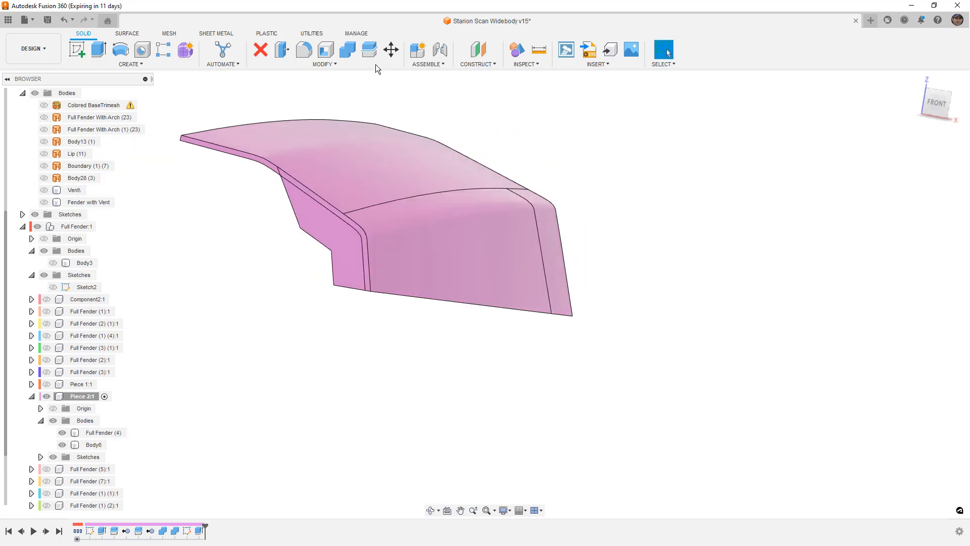
{"action": "left_click", "coordinate": [348, 52]}
{"action": "left_click", "coordinate": [341, 154]}
{"action": "left_click", "coordinate": [313, 232]}
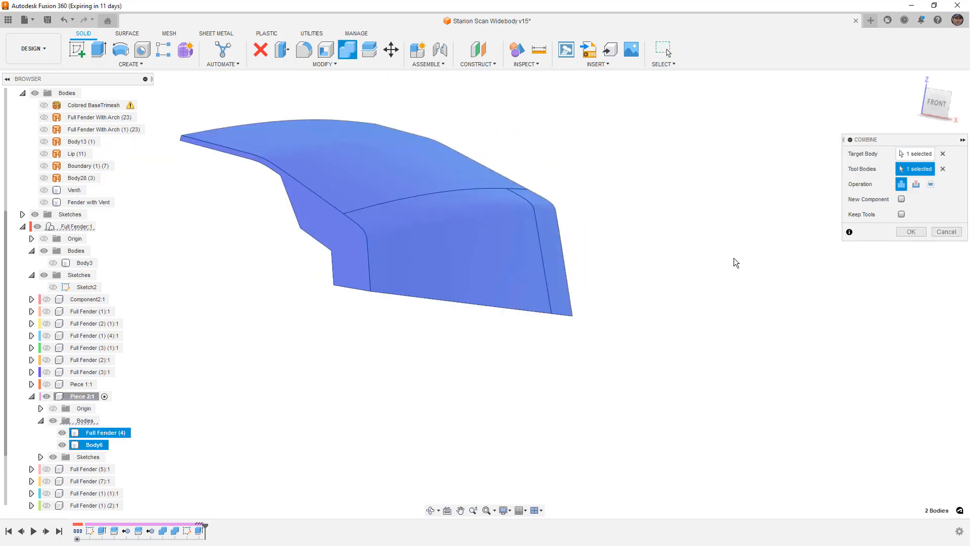
{"action": "left_click", "coordinate": [925, 233]}
Step: Start a sketch on the lower edge face of Piece 2's fender panel, where it meets the end flange
{"action": "middle_click_drag", "start_coordinate": [593, 276], "coordinate": [643, 276], "text": "shift"}
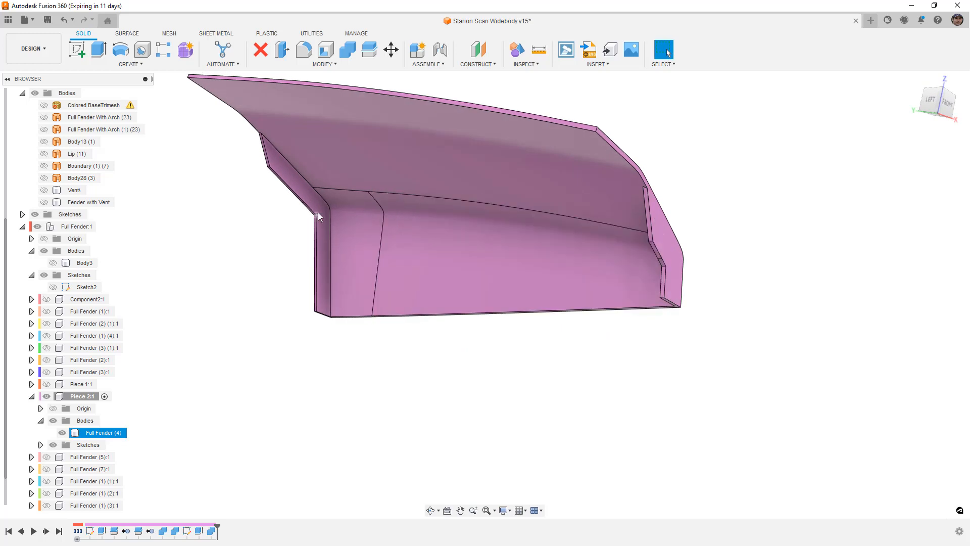
{"action": "mouse_move", "coordinate": [425, 314]}
{"action": "middle_mouse_down", "text": "shift"}
{"action": "mouse_move", "coordinate": [433, 292]}
{"action": "mouse_move", "coordinate": [698, 281]}
{"action": "middle_mouse_up", "text": "shift"}
{"action": "scroll", "coordinate": [710, 222], "scroll_direction": "up", "scroll_amount": 5}
{"action": "left_click", "coordinate": [709, 222]}
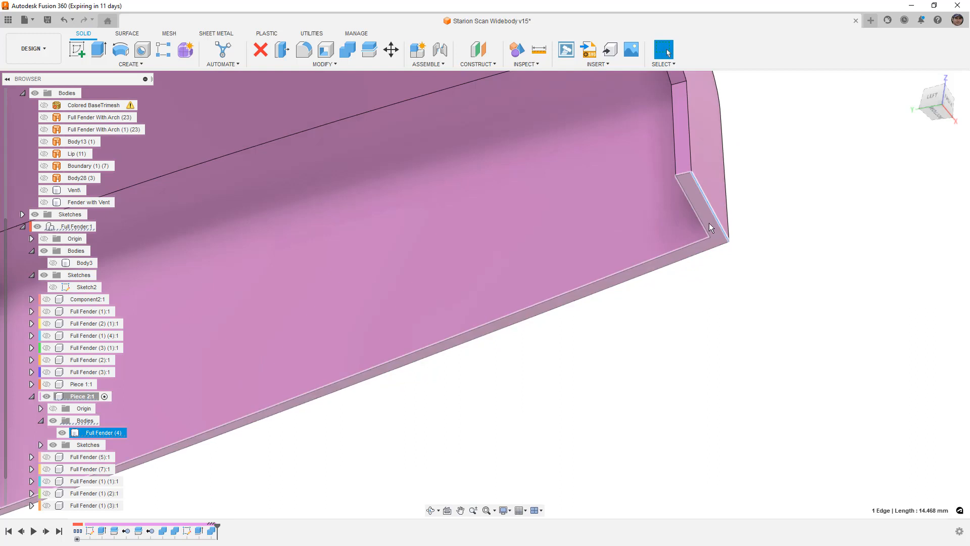
{"action": "right_click", "coordinate": [708, 223]}
{"action": "left_click", "coordinate": [703, 274]}
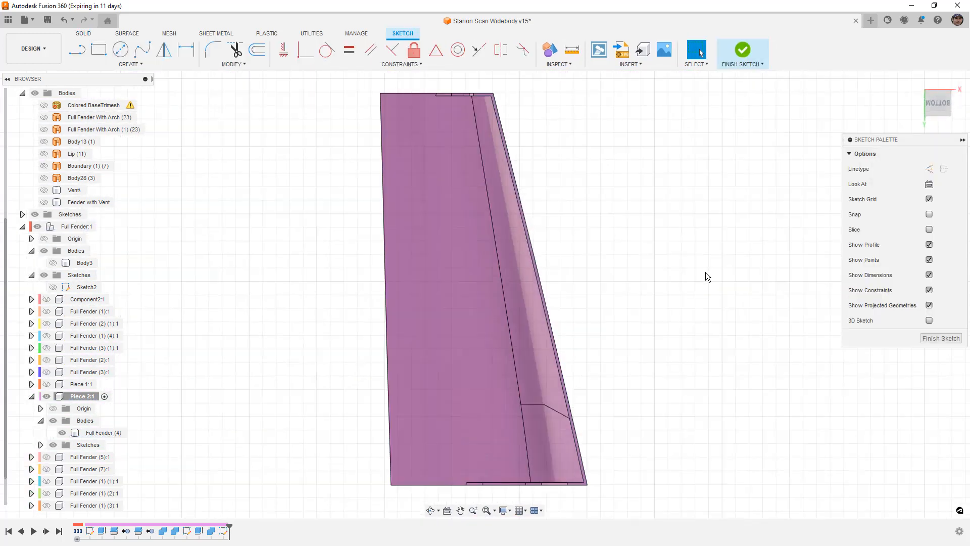
Step: Draw a line between the lower inner corners of the two end flanges and finish the sketch
{"action": "key", "text": "l"}
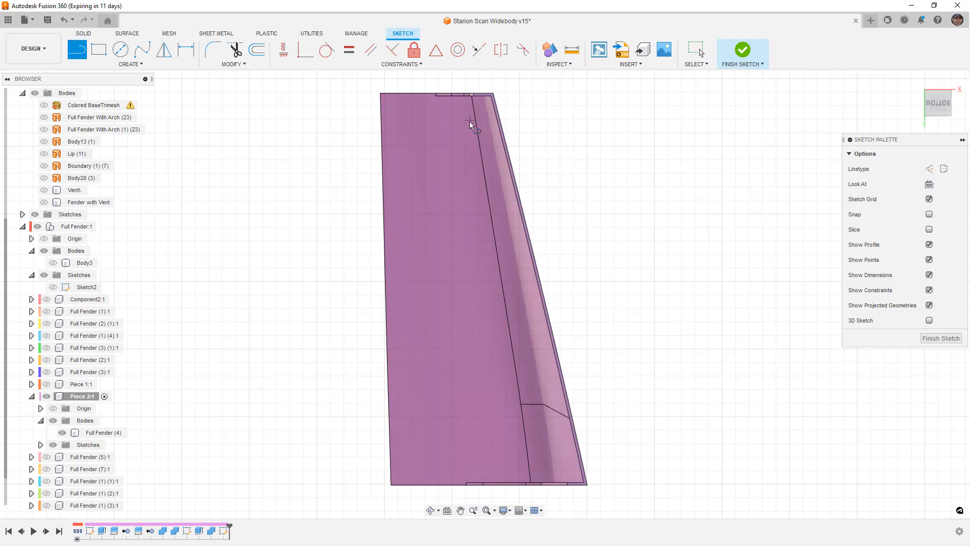
{"action": "middle_click_drag", "start_coordinate": [472, 153], "coordinate": [482, 168], "text": "shift"}
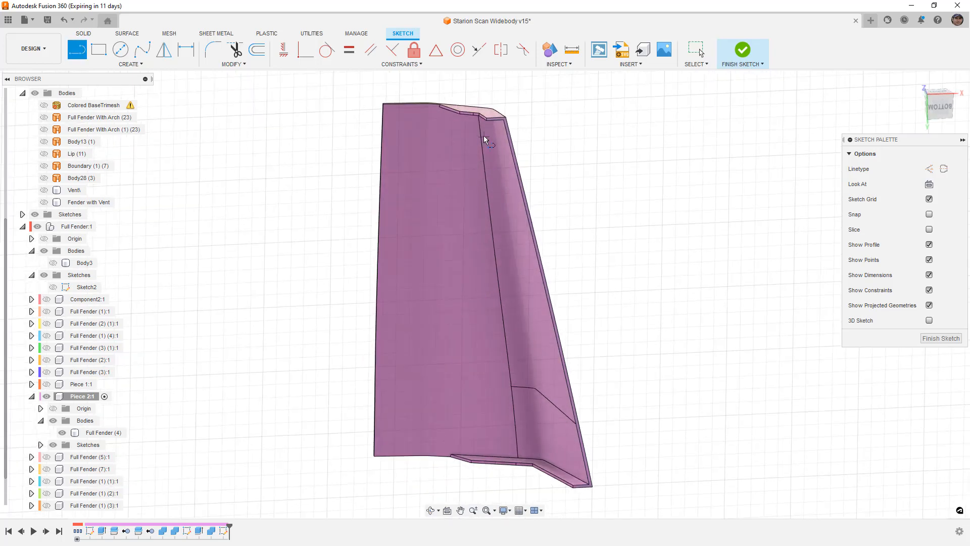
{"action": "scroll", "coordinate": [483, 120], "scroll_direction": "up", "scroll_amount": 3}
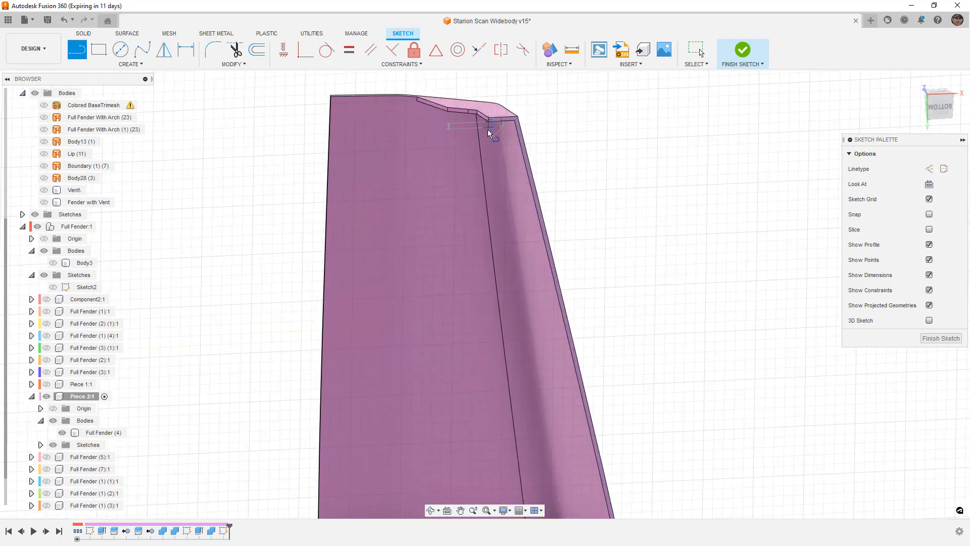
{"action": "left_click", "coordinate": [489, 126]}
{"action": "scroll", "coordinate": [489, 126], "scroll_direction": "down", "scroll_amount": 3}
{"action": "scroll", "coordinate": [571, 399], "scroll_direction": "up", "scroll_amount": 2}
{"action": "scroll", "coordinate": [570, 402], "scroll_direction": "up", "scroll_amount": 2}
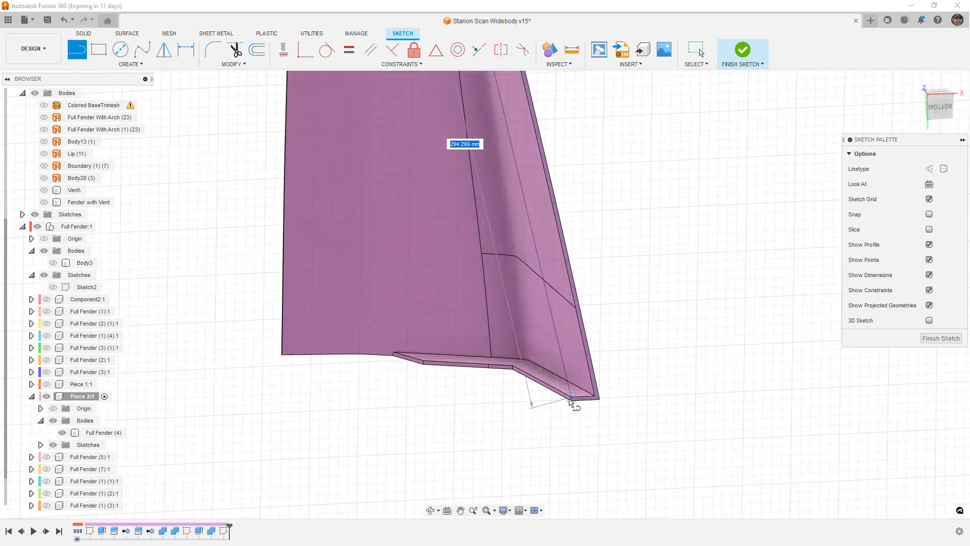
{"action": "scroll", "coordinate": [571, 400], "scroll_direction": "up", "scroll_amount": 2}
{"action": "left_click", "coordinate": [571, 400]}
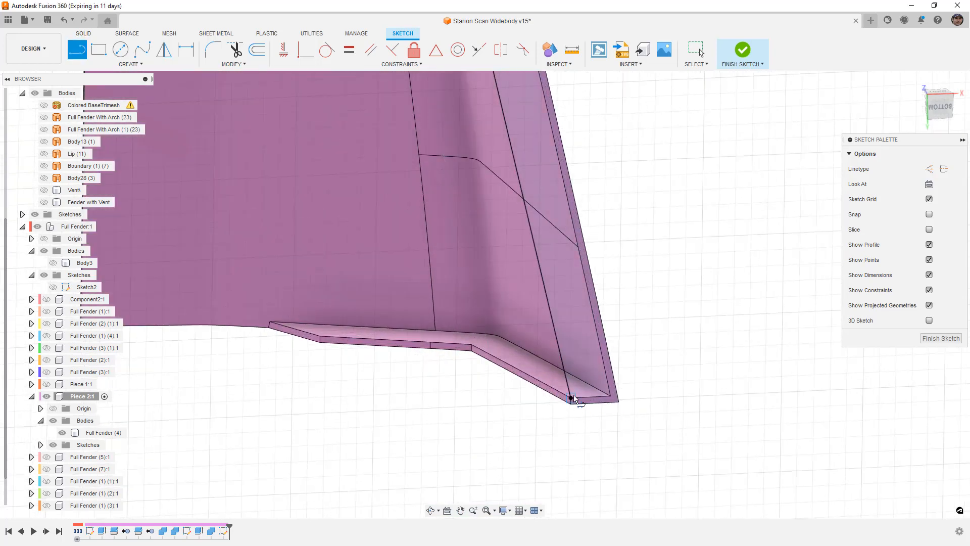
{"action": "scroll", "coordinate": [571, 400], "scroll_direction": "down", "scroll_amount": 3}
{"action": "left_click", "coordinate": [742, 51]}
Step: Extrude the long profile between the line and the panel's lower edge by -2 mm with the Join operation
{"action": "left_click", "coordinate": [533, 190]}
{"action": "scroll", "coordinate": [590, 331], "scroll_direction": "up", "scroll_amount": 3}
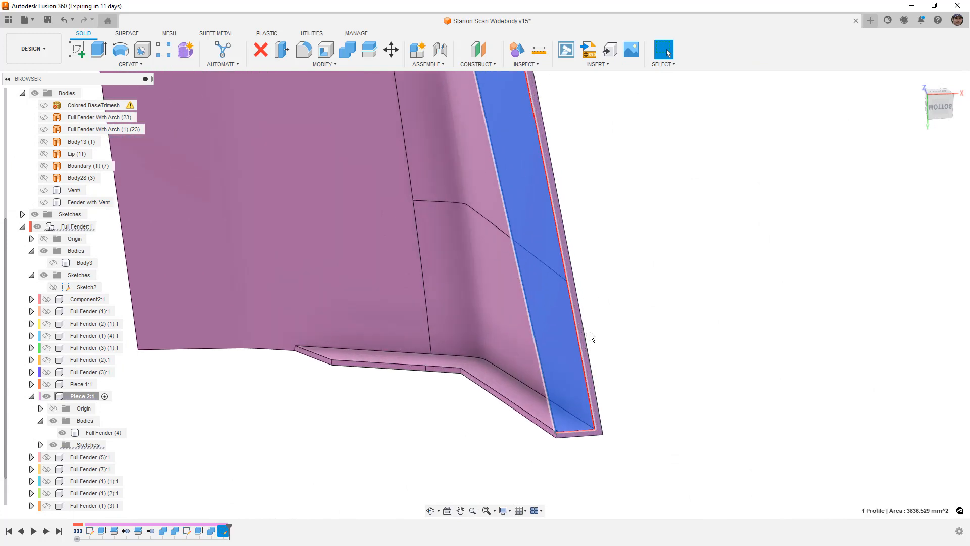
{"action": "middle_click_drag", "start_coordinate": [589, 334], "coordinate": [595, 336], "text": "shift"}
{"action": "key", "text": "e"}
{"action": "type", "text": "-2"}
{"action": "middle_click_drag", "start_coordinate": [685, 375], "coordinate": [748, 347], "text": "shift"}
{"action": "left_click", "coordinate": [941, 265]}
{"action": "left_click", "coordinate": [919, 278]}
{"action": "left_click", "coordinate": [908, 282]}
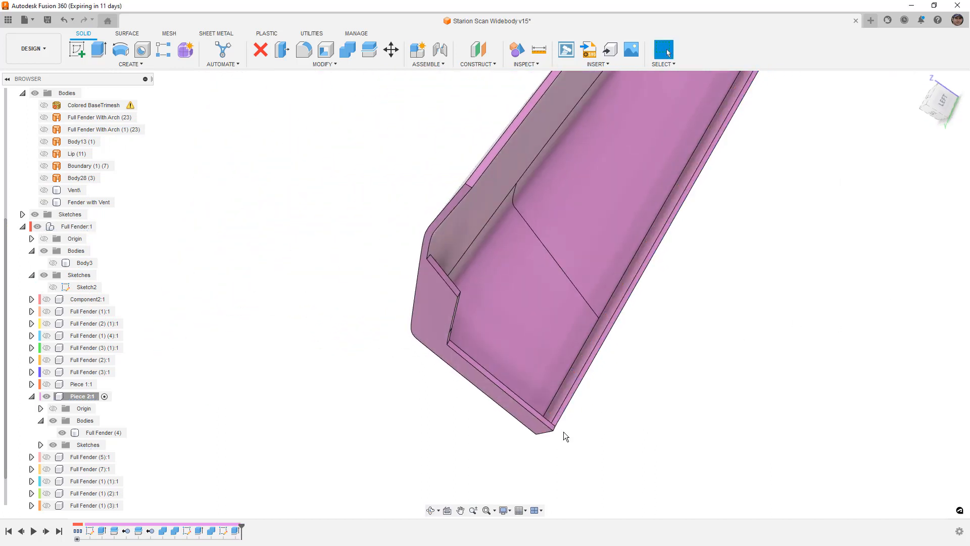
Step: Inspect the corners where the lower flange meets the flanges at both ends of Piece 2
{"action": "scroll", "coordinate": [556, 426], "scroll_direction": "up", "scroll_amount": 5}
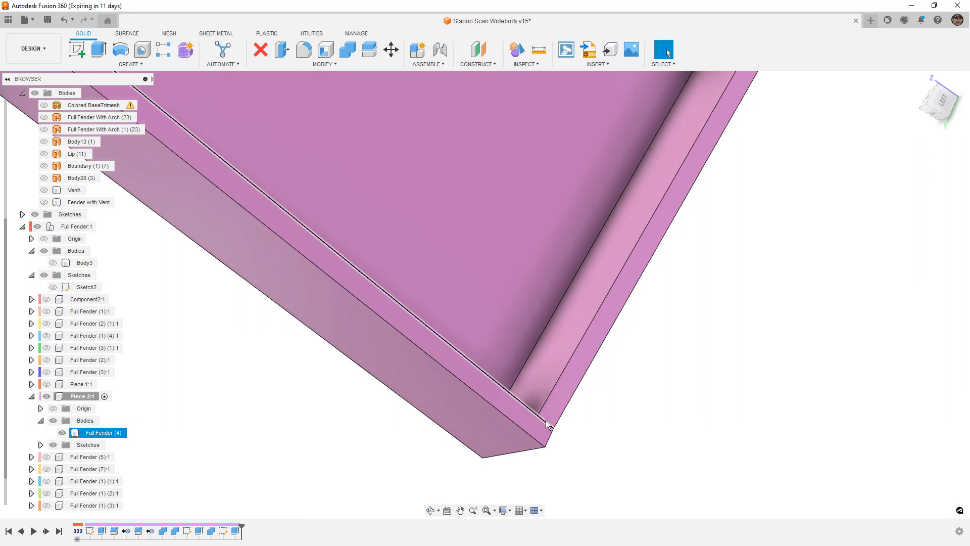
{"action": "middle_click_drag", "start_coordinate": [546, 423], "coordinate": [492, 468], "text": "shift"}
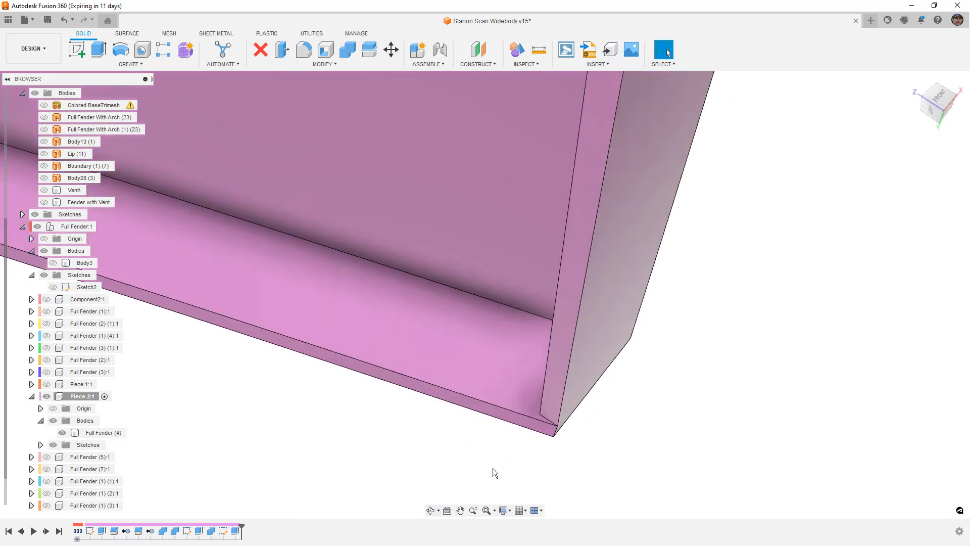
{"action": "left_click", "coordinate": [549, 409]}
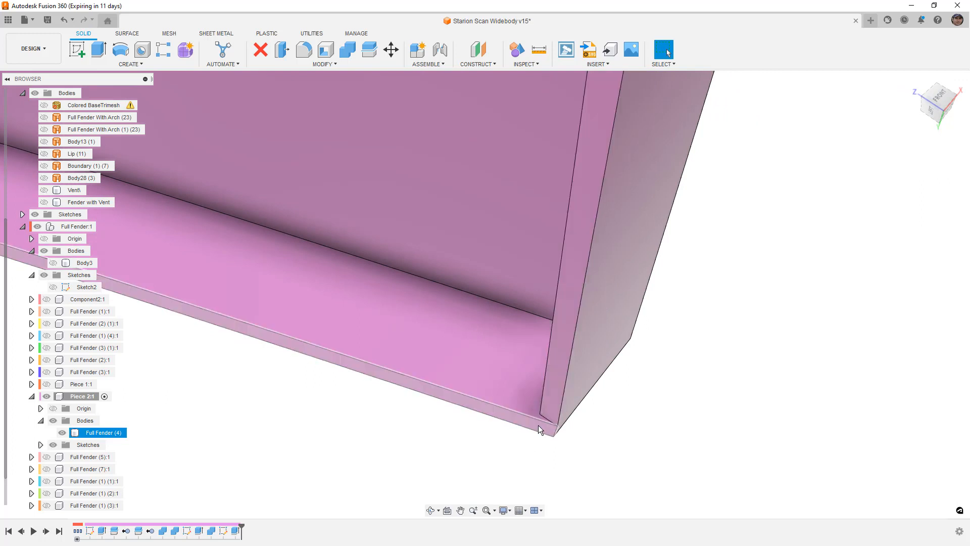
{"action": "left_click", "coordinate": [537, 425]}
{"action": "scroll", "coordinate": [538, 425], "scroll_direction": "down", "scroll_amount": 3}
{"action": "middle_click_drag", "start_coordinate": [573, 442], "coordinate": [615, 343], "text": "shift"}
{"action": "middle_click_drag", "start_coordinate": [660, 199], "coordinate": [653, 282], "text": "shift"}
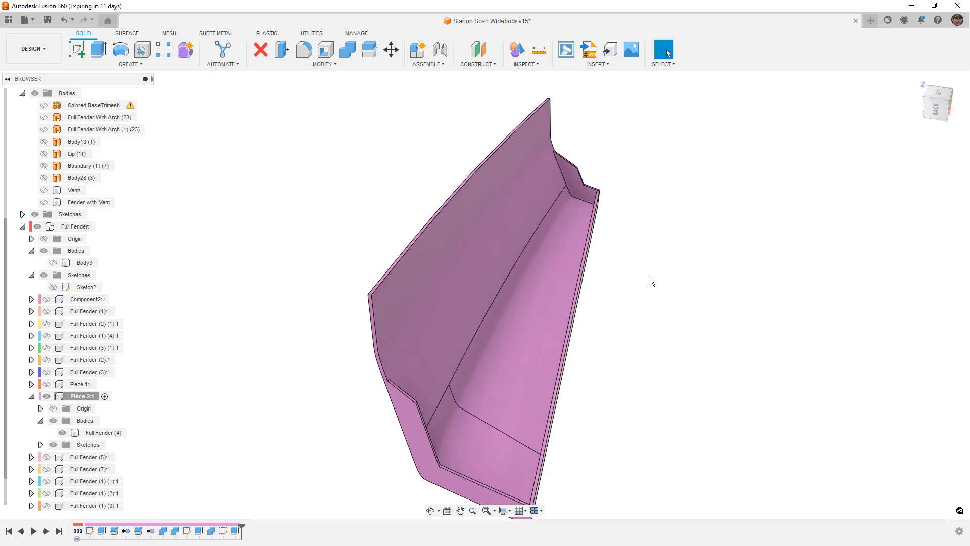
{"action": "scroll", "coordinate": [598, 192], "scroll_direction": "up", "scroll_amount": 6}
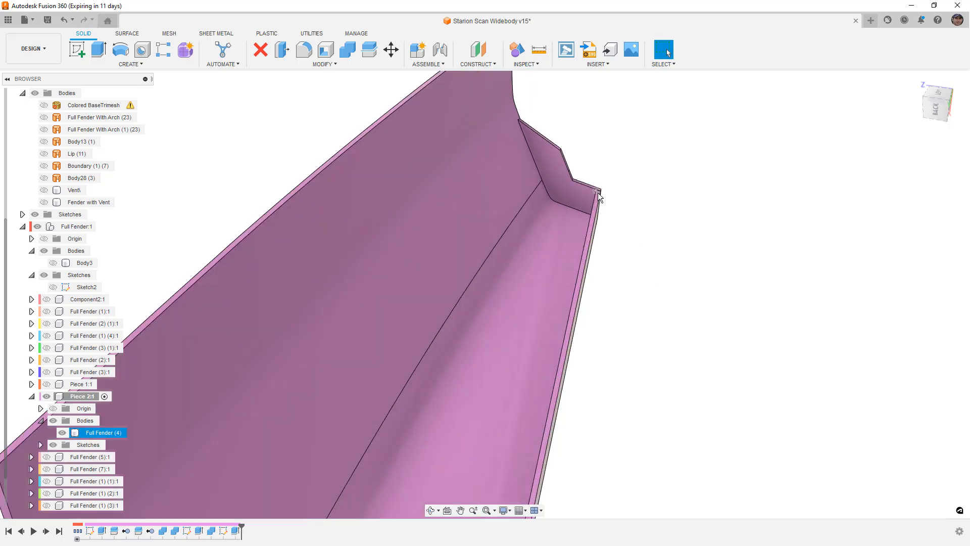
{"action": "scroll", "coordinate": [598, 192], "scroll_direction": "up", "scroll_amount": 2}
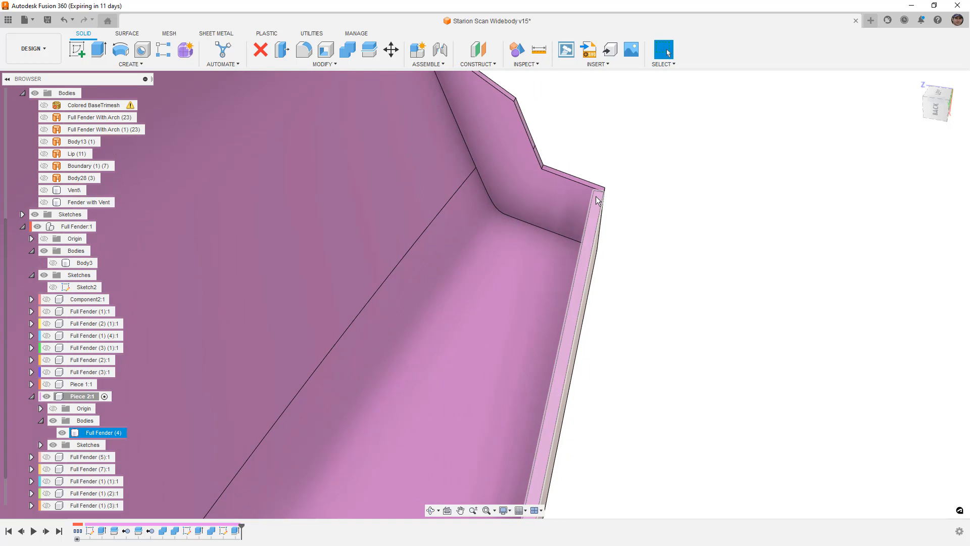
{"action": "scroll", "coordinate": [597, 201], "scroll_direction": "down", "scroll_amount": 8}
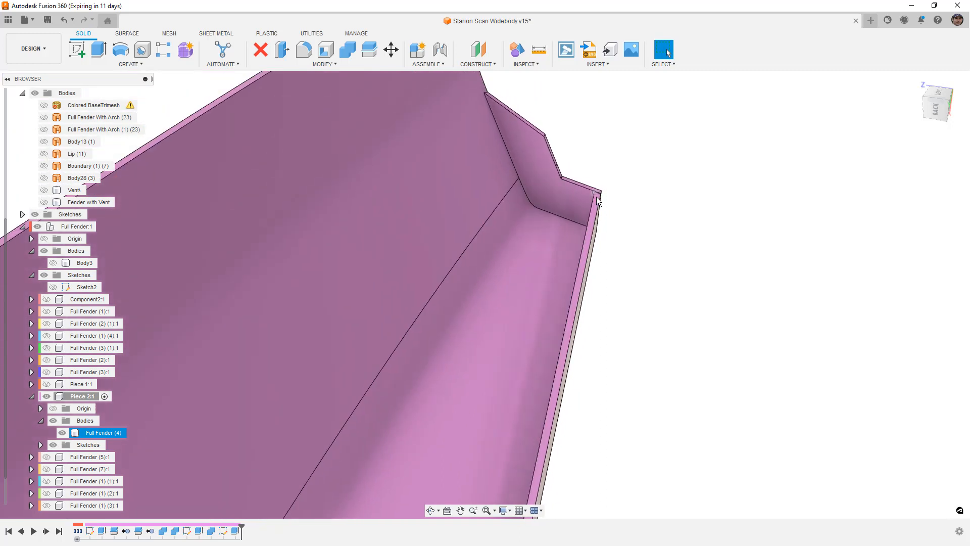
{"action": "scroll", "coordinate": [598, 201], "scroll_direction": "down", "scroll_amount": 4}
Step: Examine Piece 2's overall shape, outer surface and end faces from several angles
{"action": "middle_click_drag", "start_coordinate": [598, 200], "coordinate": [561, 260], "text": "shift"}
{"action": "middle_click_drag", "start_coordinate": [570, 304], "coordinate": [614, 367], "text": "shift"}
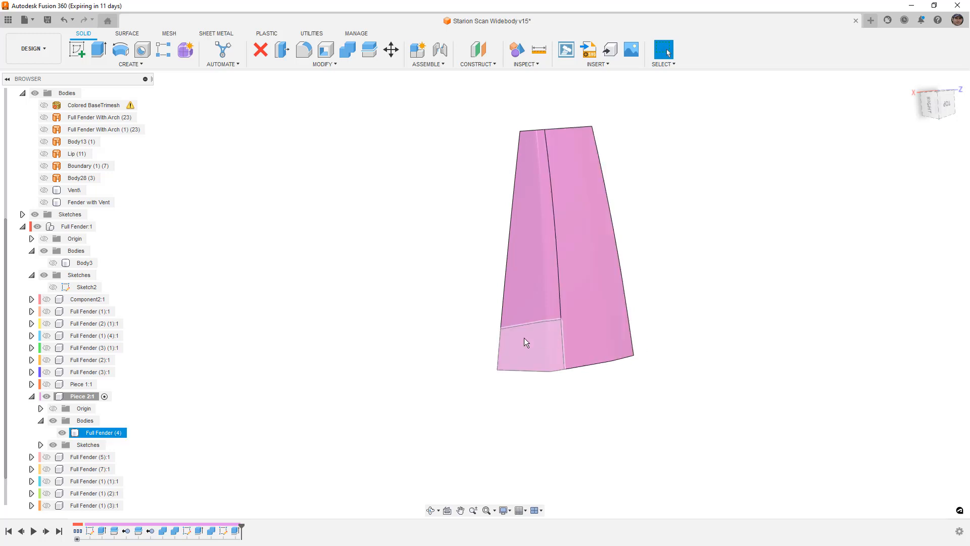
{"action": "middle_click_drag", "start_coordinate": [584, 408], "coordinate": [575, 333], "text": "shift"}
{"action": "middle_click_drag", "start_coordinate": [577, 208], "coordinate": [563, 235]}
{"action": "scroll", "coordinate": [557, 260], "scroll_direction": "up", "scroll_amount": 3}
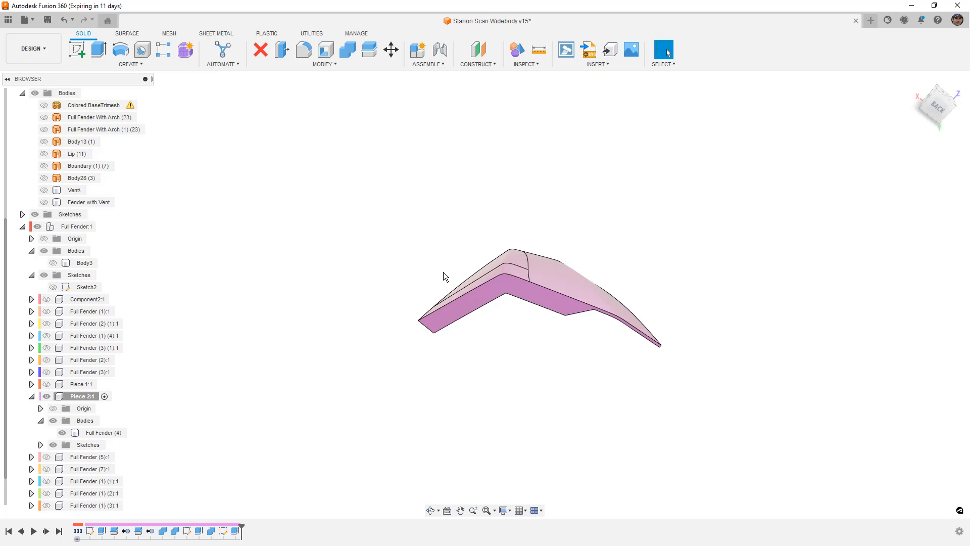
{"action": "middle_click_drag", "start_coordinate": [444, 271], "coordinate": [502, 324], "text": "shift"}
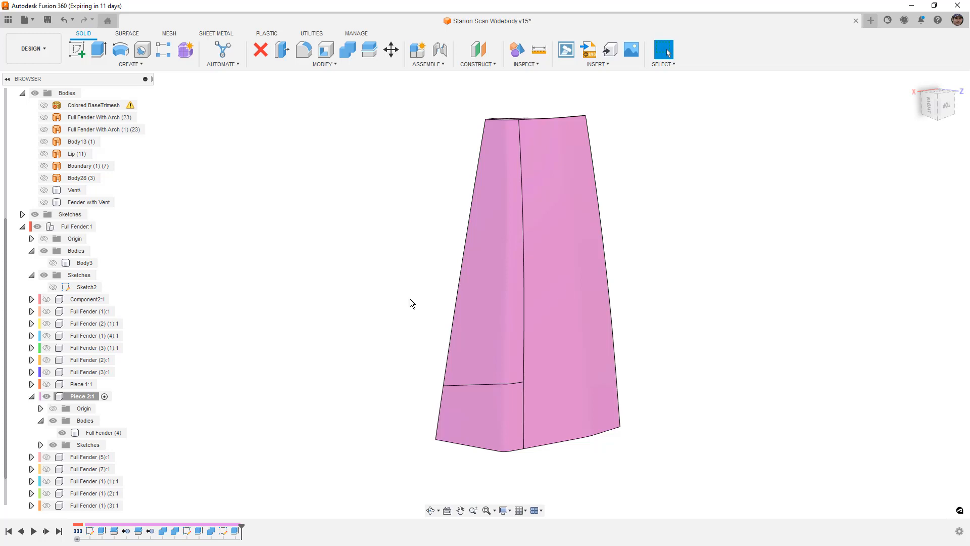
{"action": "left_click", "coordinate": [498, 353]}
{"action": "middle_click_drag", "start_coordinate": [498, 353], "coordinate": [540, 317], "text": "shift"}
{"action": "left_click", "coordinate": [540, 319]}
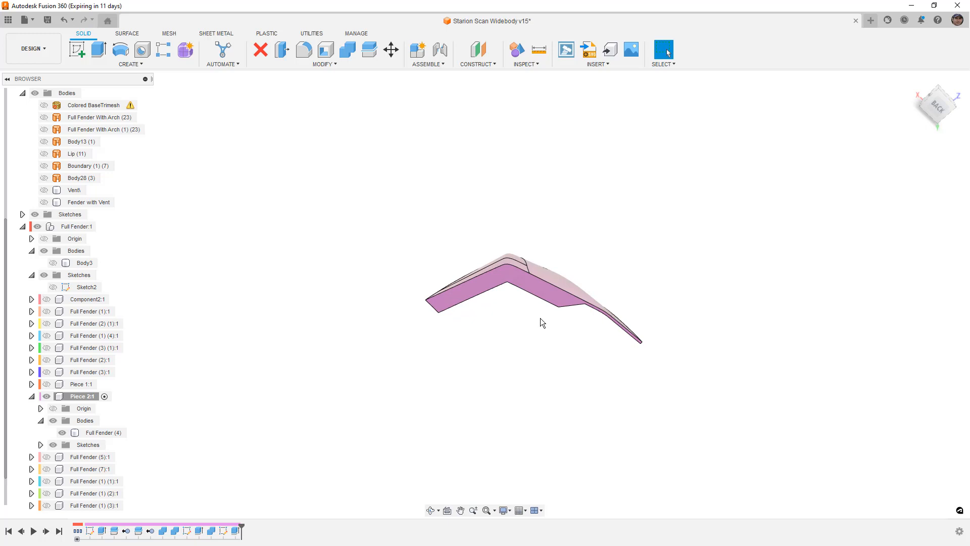
{"action": "middle_click_drag", "start_coordinate": [608, 353], "coordinate": [749, 426], "text": "shift"}
{"action": "key", "text": "Escape"}
{"action": "left_click", "coordinate": [523, 163]}
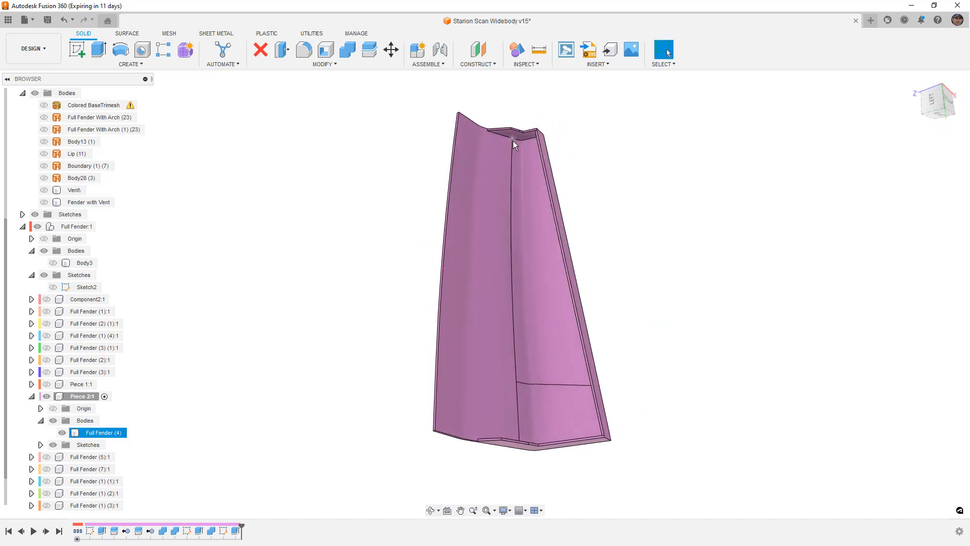
{"action": "scroll", "coordinate": [520, 138], "scroll_direction": "up", "scroll_amount": 5}
{"action": "scroll", "coordinate": [520, 138], "scroll_direction": "up", "scroll_amount": 3}
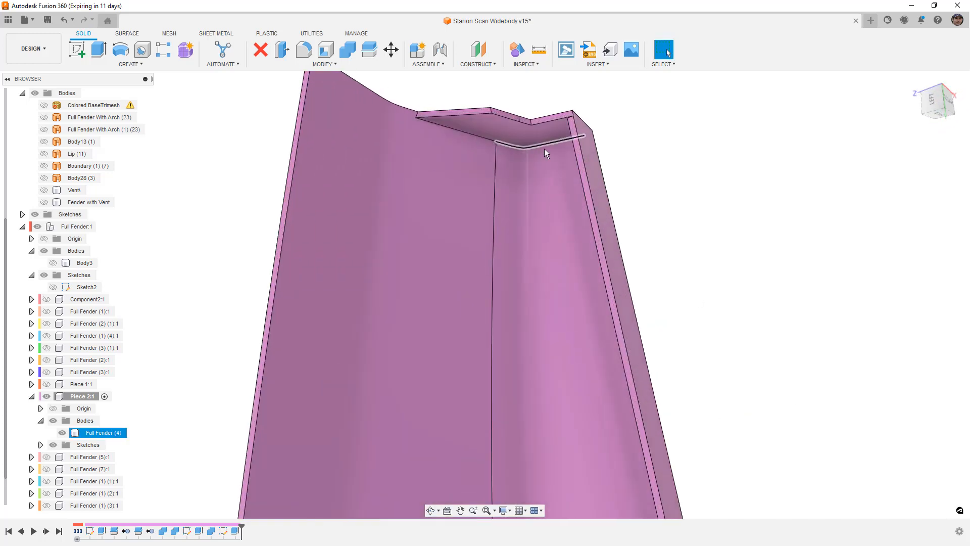
{"action": "left_click", "coordinate": [548, 132]}
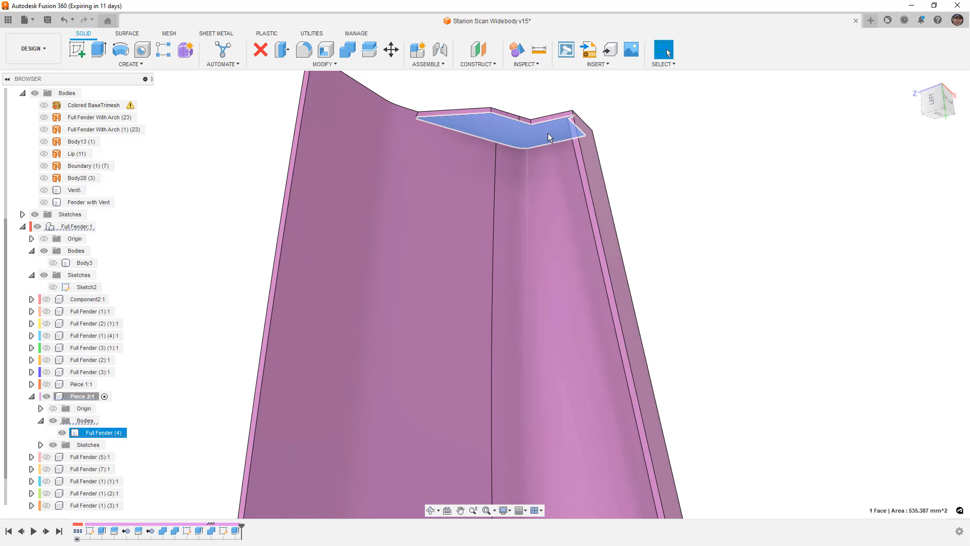
{"action": "key", "text": "e"}
{"action": "left_click_drag", "start_coordinate": [548, 134], "coordinate": [564, 225]}
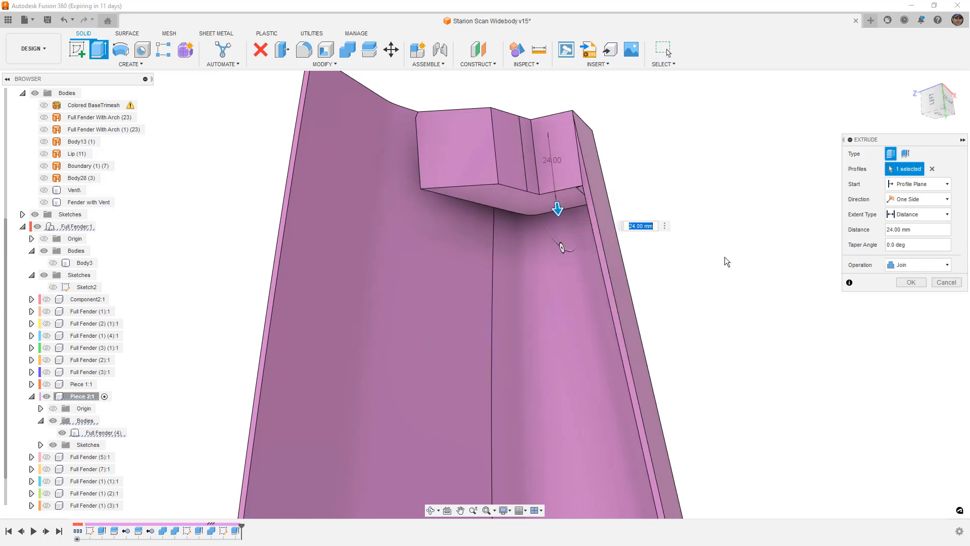
{"action": "left_click", "coordinate": [945, 283]}
Step: Start moving the inner face of Piece 2's narrow-end flange and set its pivot on the flange's free edge
{"action": "left_click", "coordinate": [509, 133]}
{"action": "key", "text": "m"}
{"action": "left_click", "coordinate": [891, 199]}
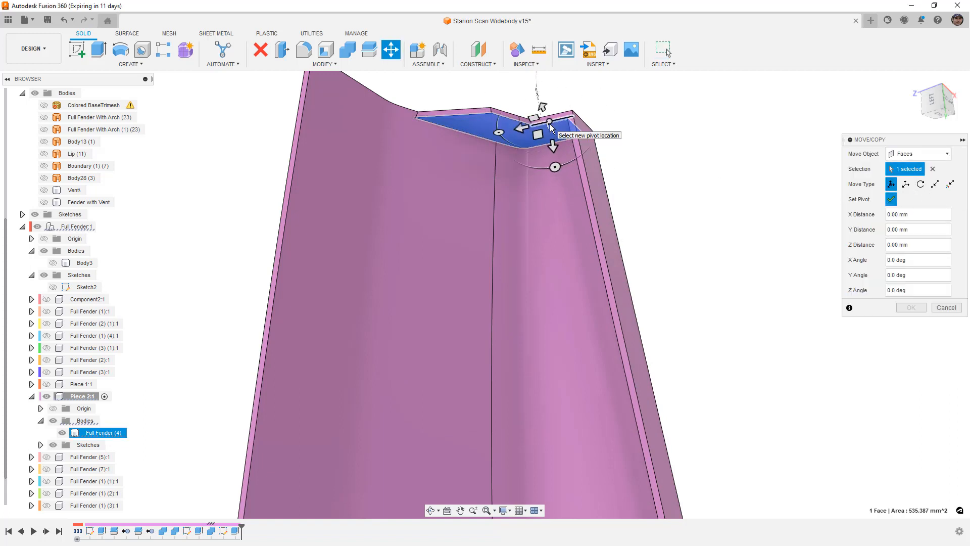
{"action": "left_click", "coordinate": [891, 199]}
{"action": "middle_click_drag", "start_coordinate": [535, 143], "coordinate": [539, 194], "text": "shift"}
{"action": "left_click", "coordinate": [509, 129]}
{"action": "mouse_move", "coordinate": [509, 125]}
{"action": "left_mouse_down"}
{"action": "mouse_move", "coordinate": [515, 101]}
{"action": "mouse_move", "coordinate": [510, 130]}
{"action": "left_mouse_up"}
{"action": "left_click", "coordinate": [891, 199]}
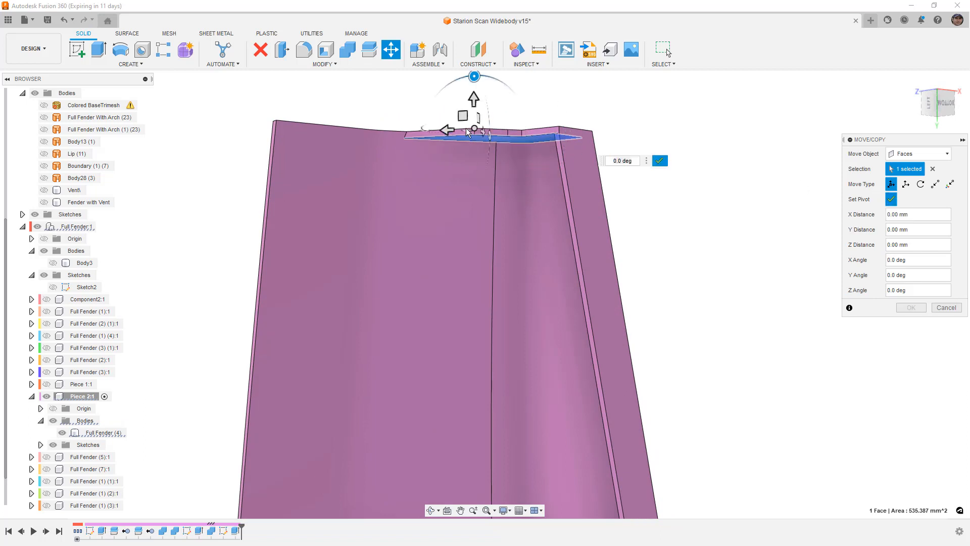
{"action": "left_click", "coordinate": [453, 136]}
{"action": "left_click", "coordinate": [891, 199]}
Step: Rotate the flange's inner face 50° about the Y axis so it slopes into the panel
{"action": "middle_click_drag", "start_coordinate": [576, 184], "coordinate": [489, 157], "text": "shift"}
{"action": "left_click_drag", "start_coordinate": [449, 97], "coordinate": [489, 112]}
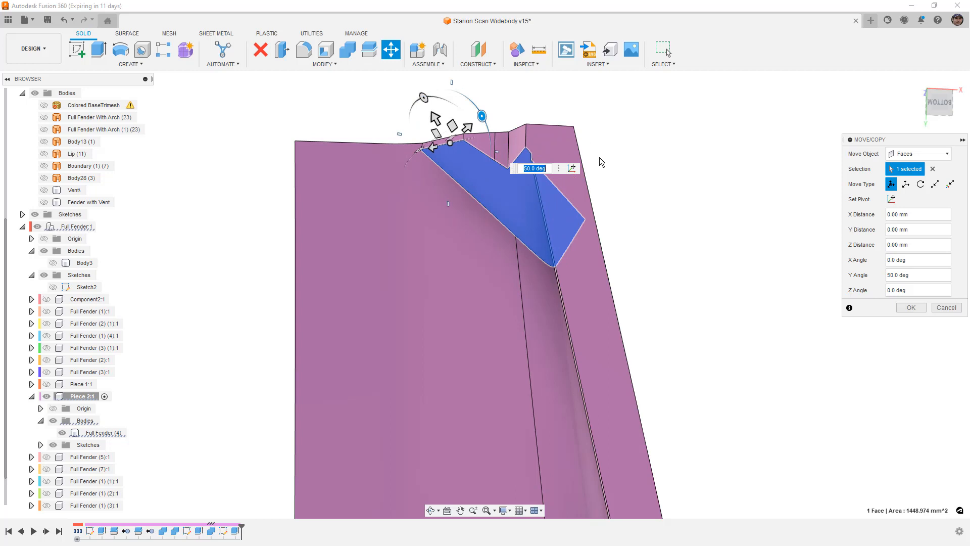
{"action": "middle_click_drag", "start_coordinate": [555, 208], "coordinate": [586, 207], "text": "shift"}
{"action": "left_click", "coordinate": [912, 307]}
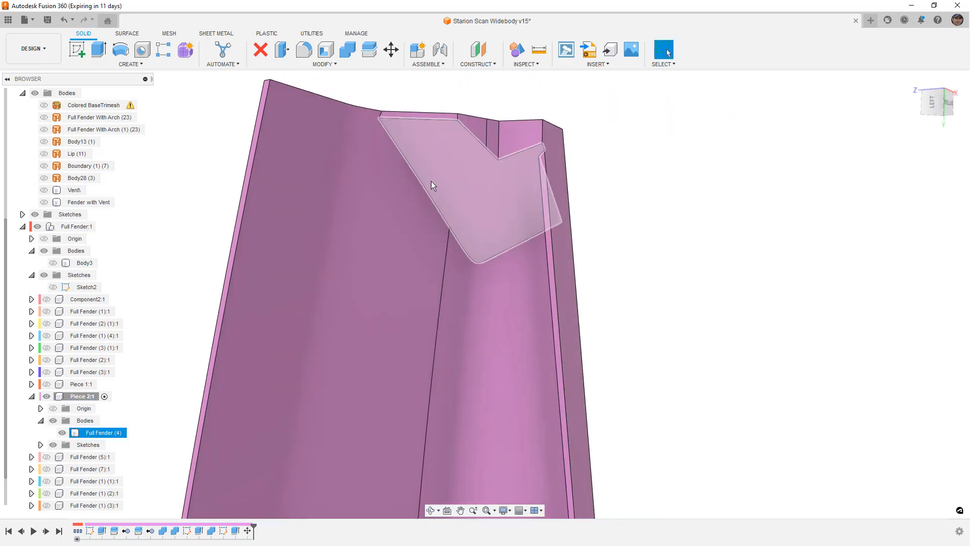
Step: Examine the sloped end flange on Piece 2, and show Piece 1 to check the flange's mating face against it
{"action": "scroll", "coordinate": [479, 195], "scroll_direction": "down", "scroll_amount": 6}
{"action": "mouse_move", "coordinate": [524, 207]}
{"action": "middle_mouse_down", "text": "shift"}
{"action": "mouse_move", "coordinate": [517, 234]}
{"action": "mouse_move", "coordinate": [516, 221]}
{"action": "middle_mouse_up", "text": "shift"}
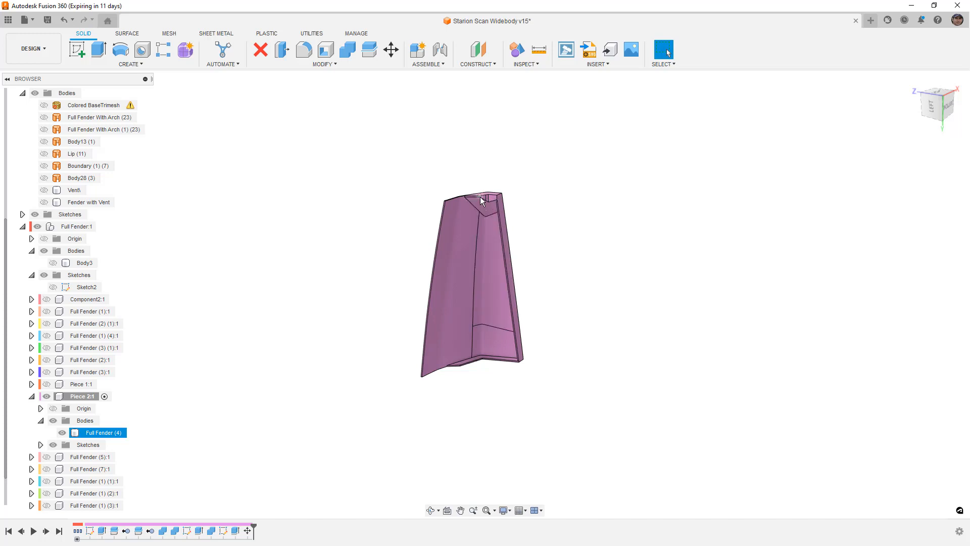
{"action": "scroll", "coordinate": [479, 197], "scroll_direction": "up", "scroll_amount": 8}
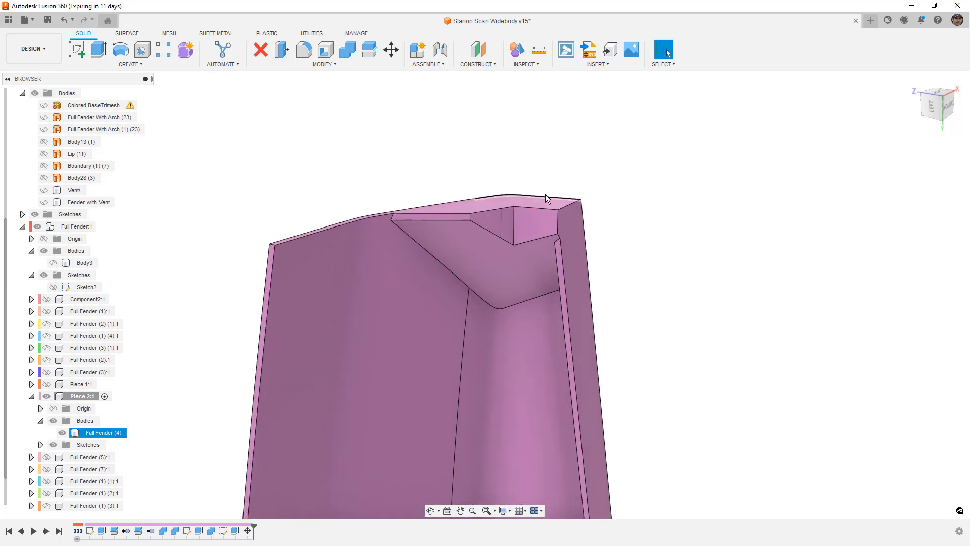
{"action": "scroll", "coordinate": [508, 199], "scroll_direction": "down", "scroll_amount": 8}
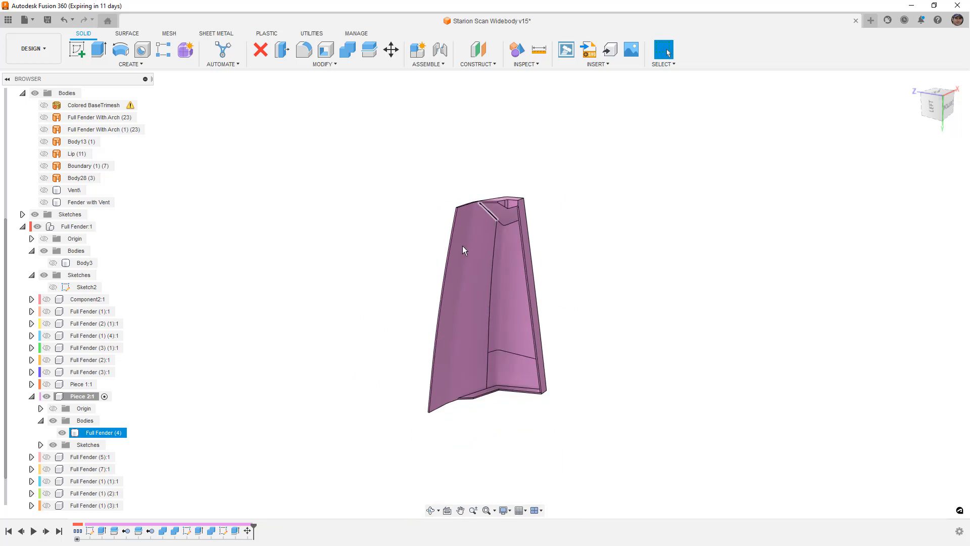
{"action": "middle_click_drag", "start_coordinate": [290, 266], "coordinate": [270, 318], "text": "shift"}
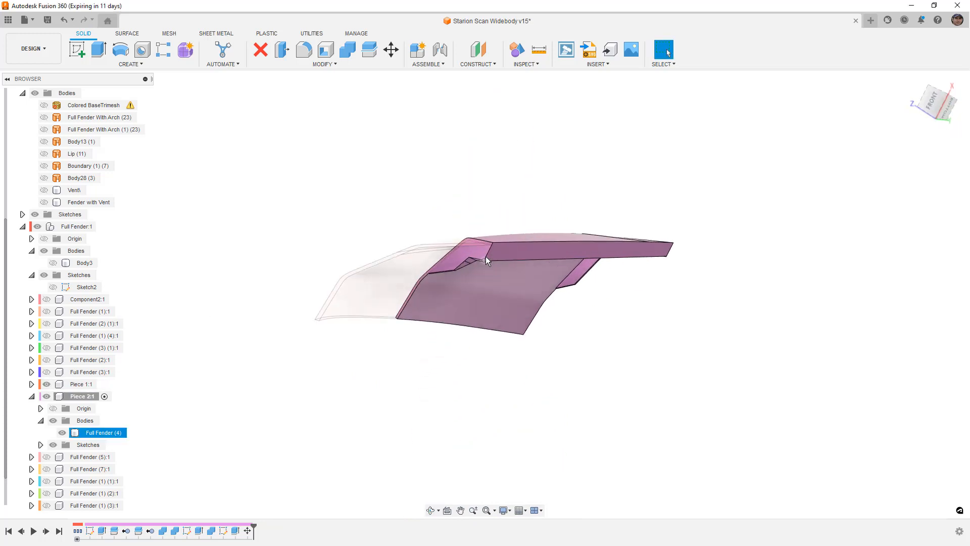
{"action": "scroll", "coordinate": [484, 255], "scroll_direction": "up", "scroll_amount": 4}
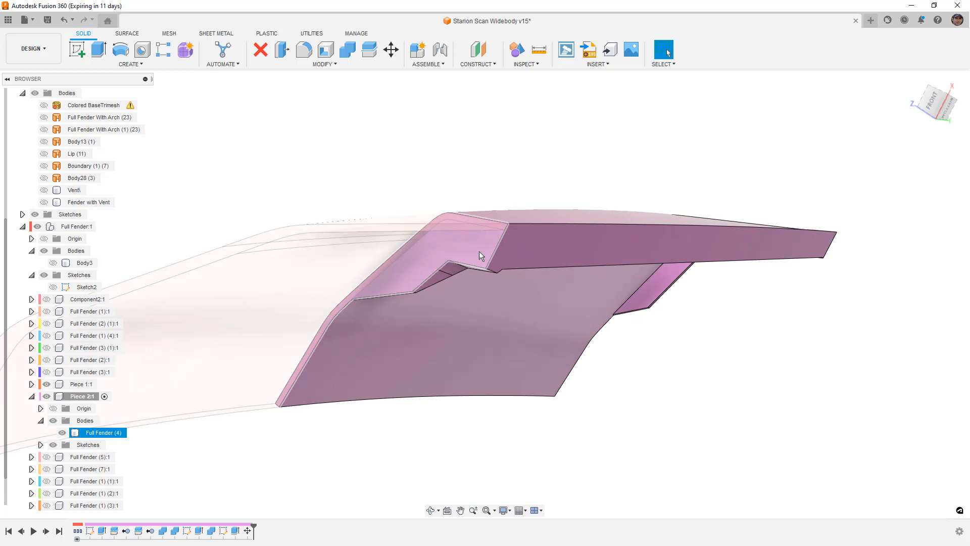
{"action": "left_click", "coordinate": [479, 252]}
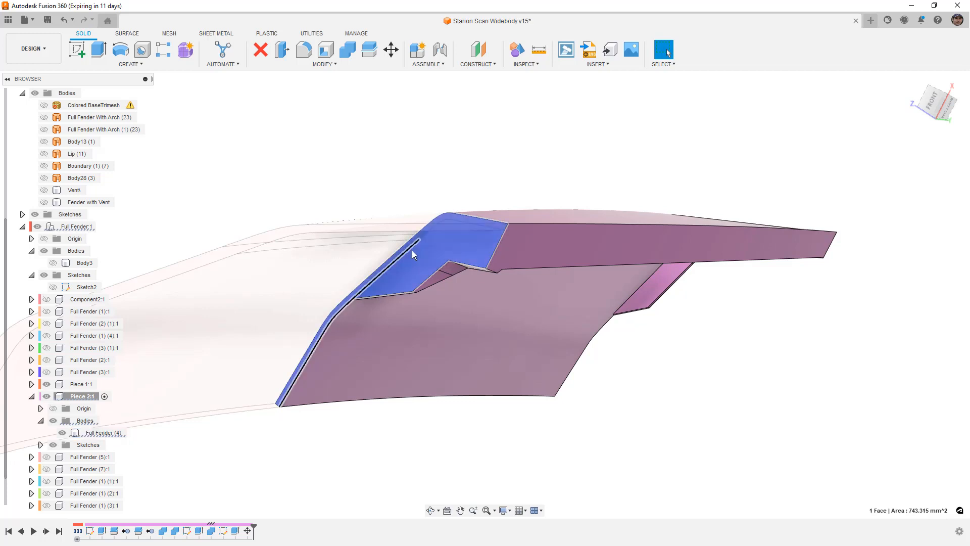
{"action": "left_click", "coordinate": [469, 181]}
{"action": "mouse_move", "coordinate": [470, 182]}
{"action": "middle_mouse_down", "text": "shift"}
{"action": "mouse_move", "coordinate": [488, 178]}
{"action": "mouse_move", "coordinate": [463, 187]}
{"action": "mouse_move", "coordinate": [481, 183]}
{"action": "middle_mouse_up", "text": "shift"}
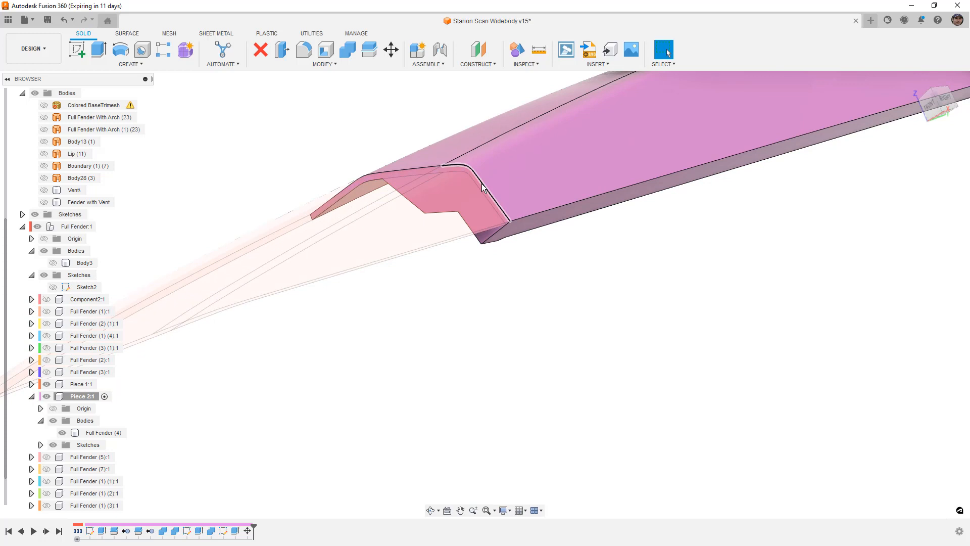
{"action": "scroll", "coordinate": [477, 184], "scroll_direction": "down", "scroll_amount": 5}
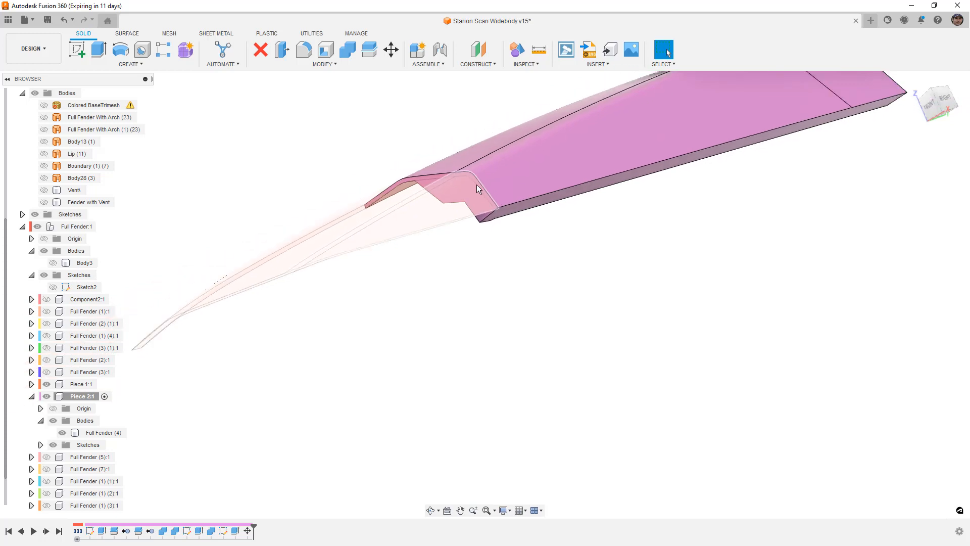
Step: Show the hidden fender components from Full Fender (1) through Full Fender (3), leaving Component2 hidden
{"action": "left_click", "coordinate": [46, 360]}
{"action": "left_click", "coordinate": [47, 348]}
{"action": "left_click", "coordinate": [47, 335]}
{"action": "left_click", "coordinate": [46, 323]}
{"action": "left_click", "coordinate": [46, 312]}
{"action": "left_click", "coordinate": [47, 299]}
{"action": "scroll", "coordinate": [69, 319], "scroll_direction": "down", "scroll_amount": 1}
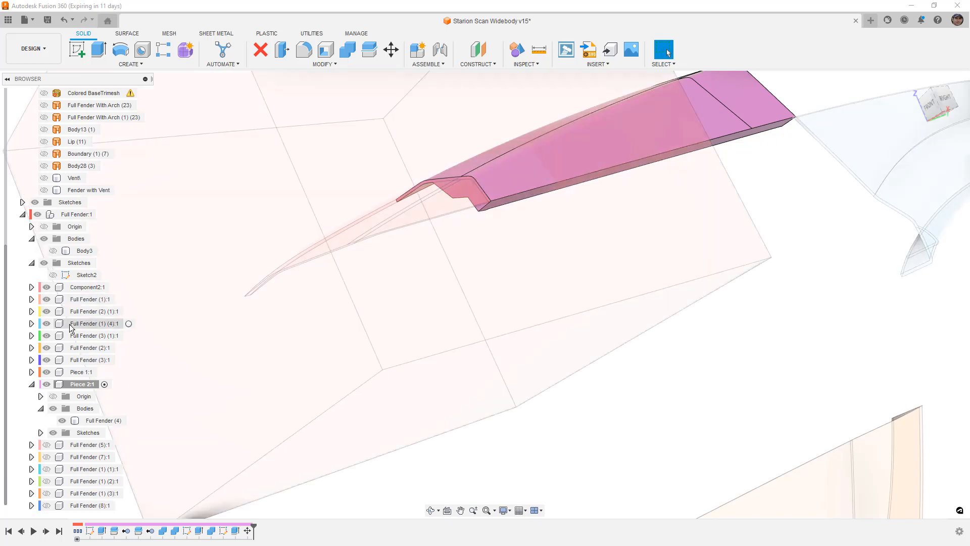
{"action": "left_click", "coordinate": [46, 287]}
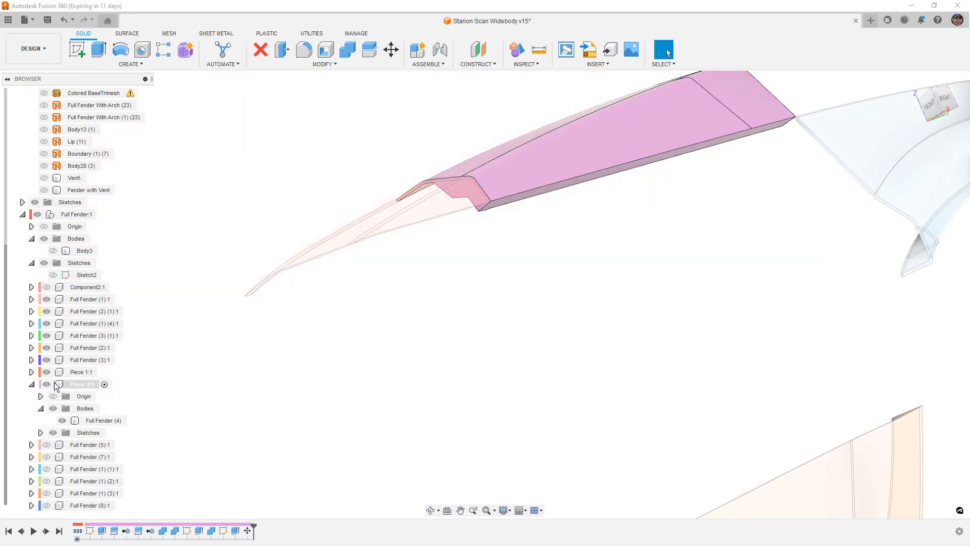
Step: Activate the Full Fender assembly and show its remaining components, Full Fender (5) through Full Fender (8)
{"action": "left_click", "coordinate": [32, 384]}
{"action": "right_click", "coordinate": [73, 432]}
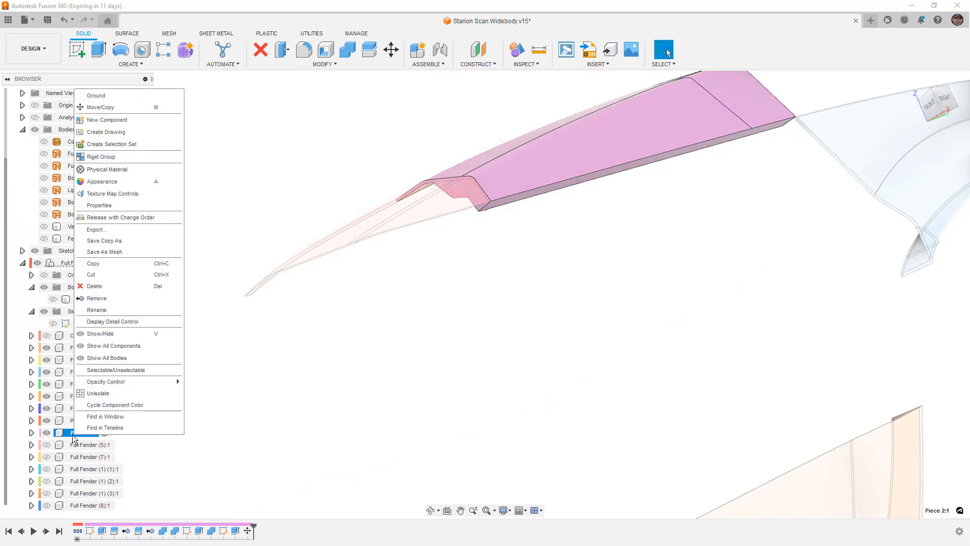
{"action": "left_click", "coordinate": [101, 404]}
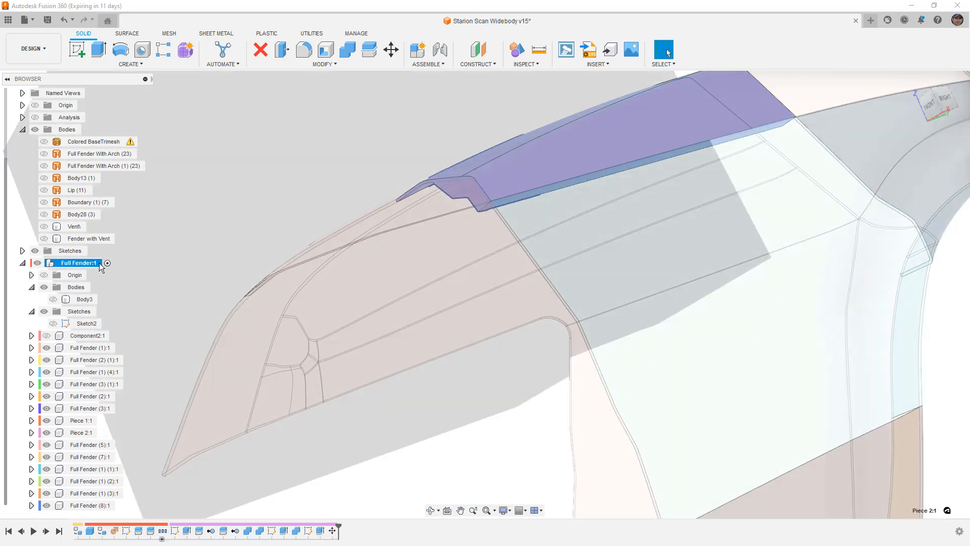
Step: Examine how Piece 2's flanged edges meet Full Fender (1) (1) and Full Fender (7) from the fender's inner side
{"action": "scroll", "coordinate": [347, 238], "scroll_direction": "down", "scroll_amount": 8}
{"action": "left_click", "coordinate": [634, 291]}
{"action": "middle_click_drag", "start_coordinate": [625, 286], "coordinate": [709, 283], "text": "shift"}
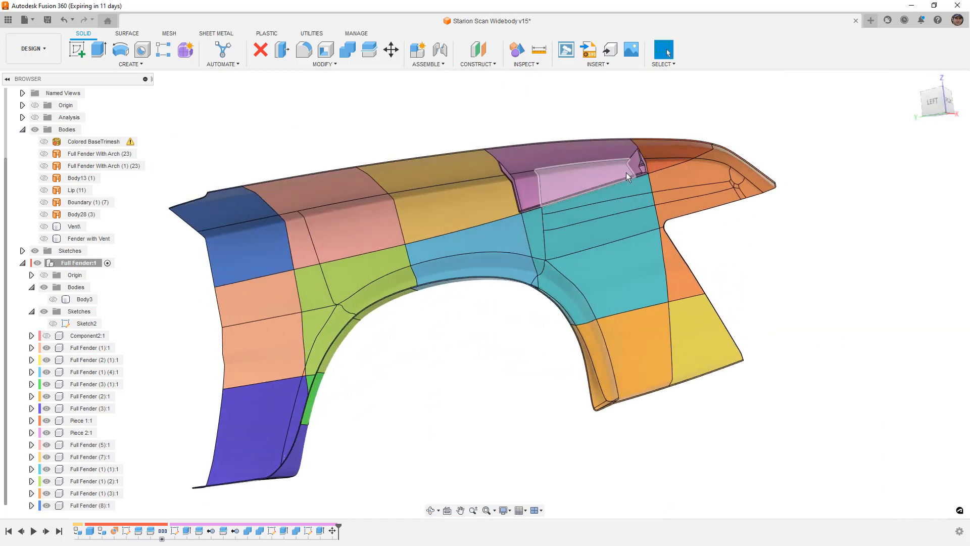
{"action": "scroll", "coordinate": [626, 172], "scroll_direction": "up", "scroll_amount": 8}
{"action": "left_click", "coordinate": [625, 204]}
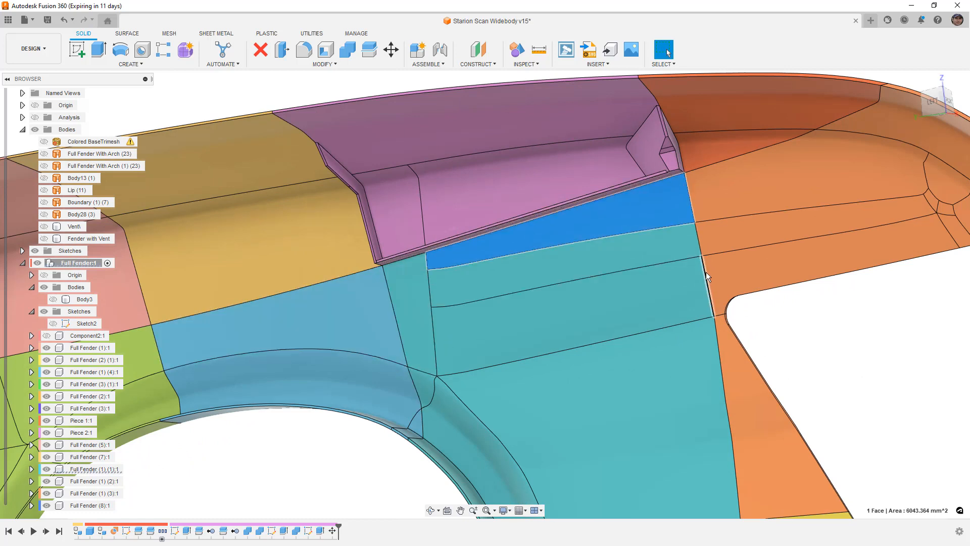
{"action": "scroll", "coordinate": [706, 274], "scroll_direction": "down", "scroll_amount": 2}
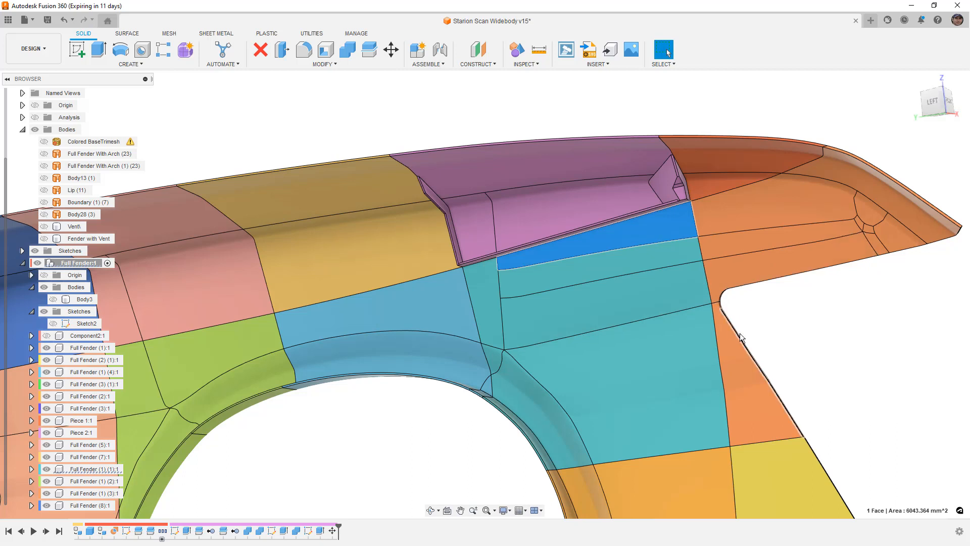
{"action": "middle_click_drag", "start_coordinate": [846, 324], "coordinate": [585, 275], "text": "shift"}
{"action": "left_click", "coordinate": [547, 225]}
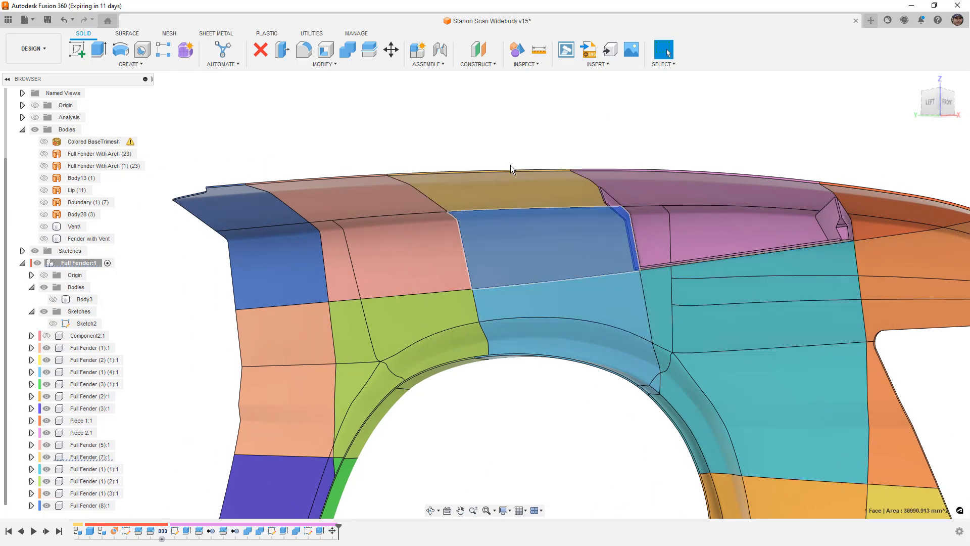
{"action": "left_click", "coordinate": [515, 153]}
{"action": "left_click", "coordinate": [724, 208]}
{"action": "middle_click_drag", "start_coordinate": [723, 198], "coordinate": [502, 225], "text": "shift"}
{"action": "left_click", "coordinate": [502, 225]}
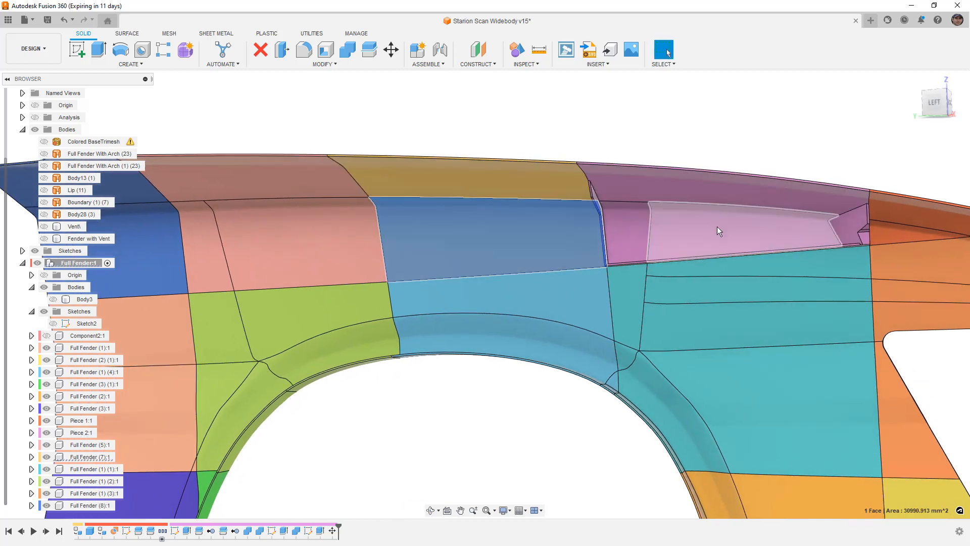
{"action": "scroll", "coordinate": [717, 227], "scroll_direction": "down", "scroll_amount": 3}
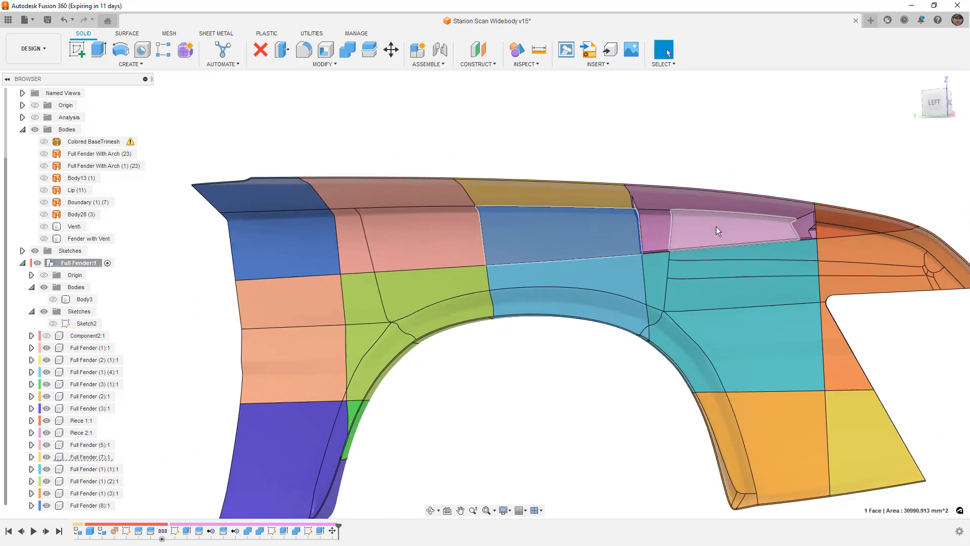
{"action": "left_click", "coordinate": [477, 124]}
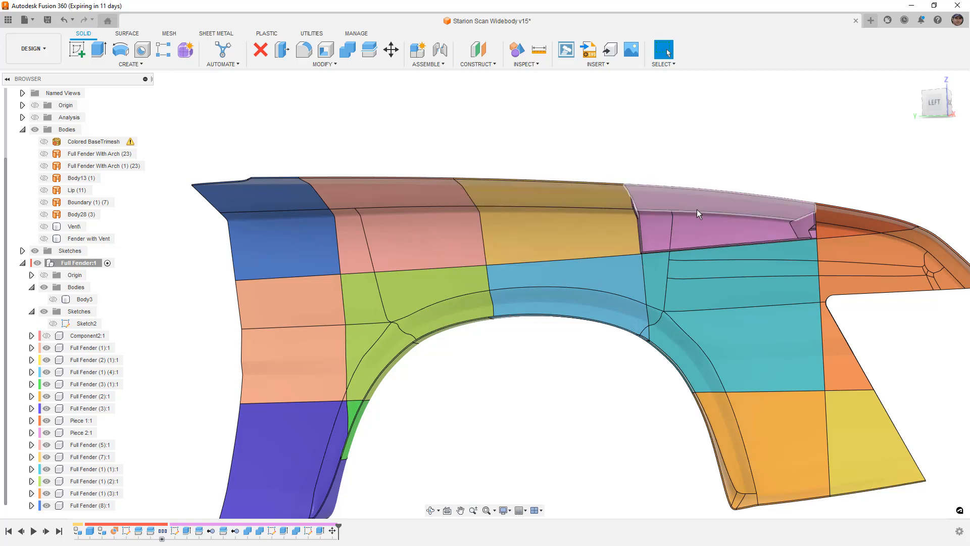
{"action": "middle_click_drag", "start_coordinate": [696, 220], "coordinate": [657, 226], "text": "shift"}
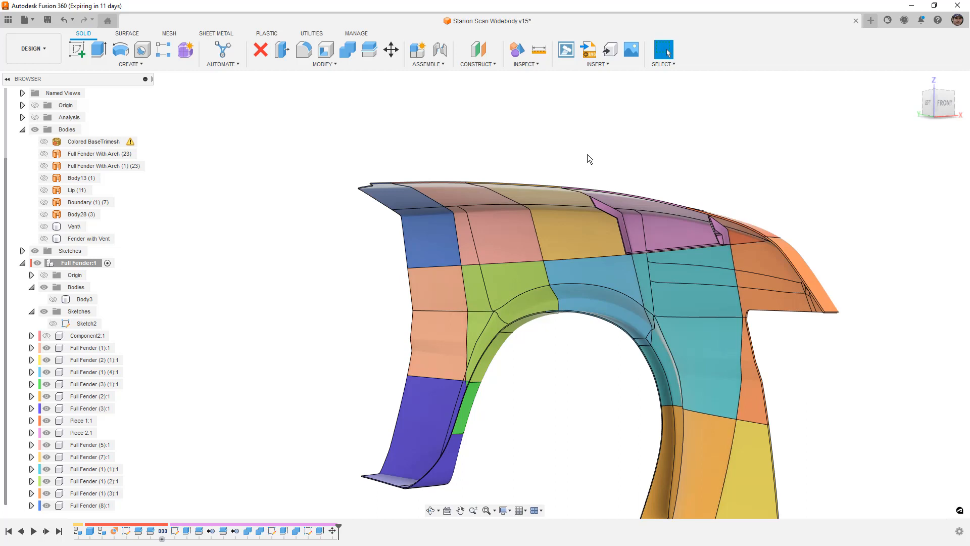
Step: Review the layout of all the split fender panels in the left view and from several angles
{"action": "left_click", "coordinate": [927, 103]}
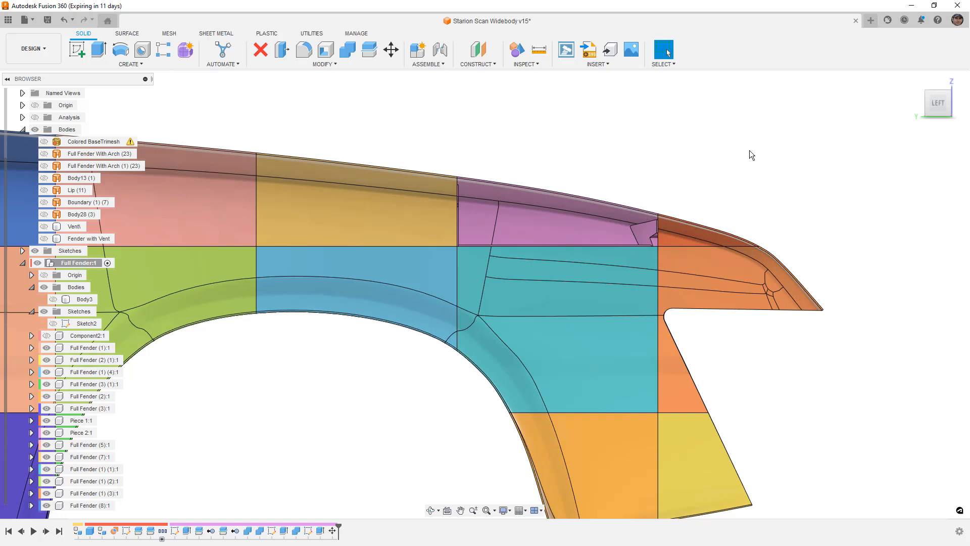
{"action": "scroll", "coordinate": [657, 312], "scroll_direction": "down", "scroll_amount": 2}
{"action": "scroll", "coordinate": [578, 375], "scroll_direction": "down", "scroll_amount": 2}
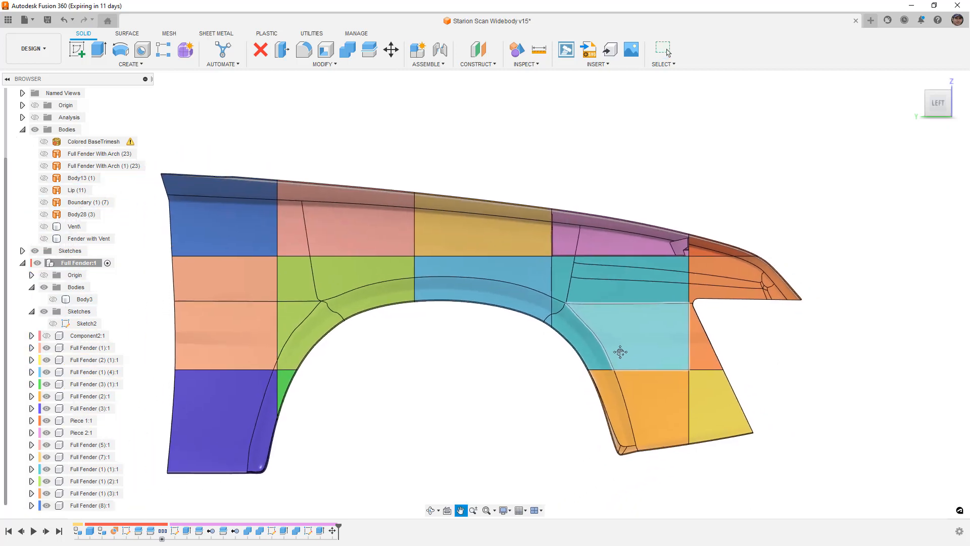
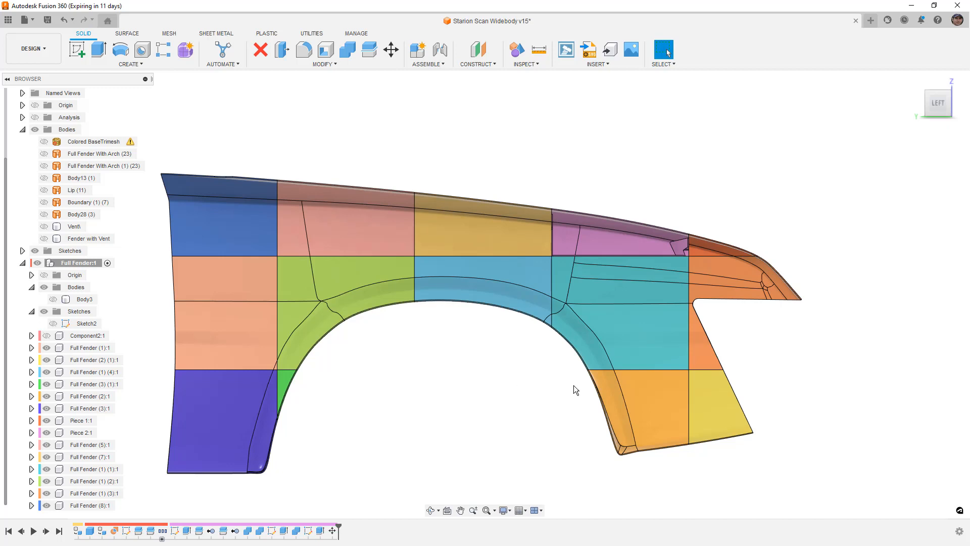
{"action": "scroll", "coordinate": [554, 397], "scroll_direction": "down", "scroll_amount": 3}
{"action": "middle_click_drag", "start_coordinate": [624, 366], "coordinate": [569, 367], "text": "shift"}
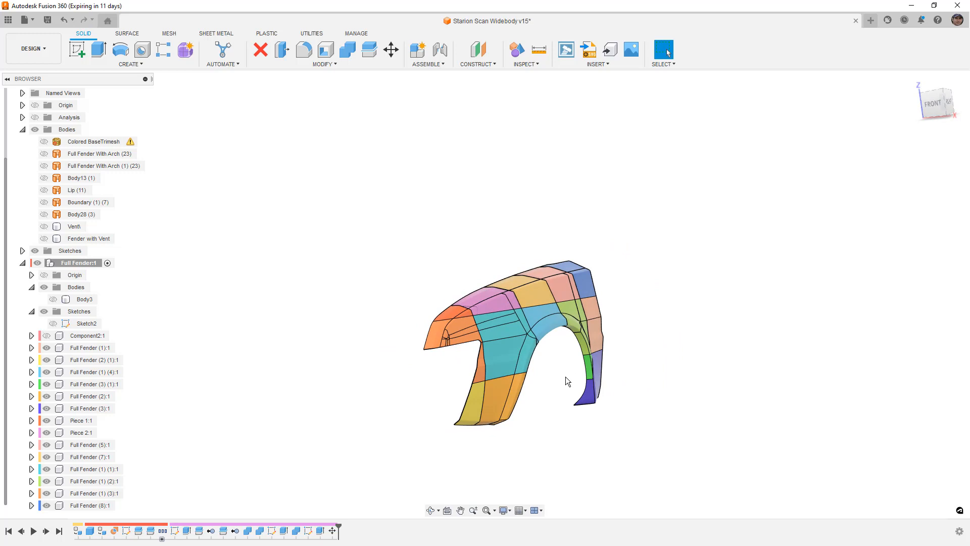
{"action": "scroll", "coordinate": [566, 377], "scroll_direction": "up", "scroll_amount": 3}
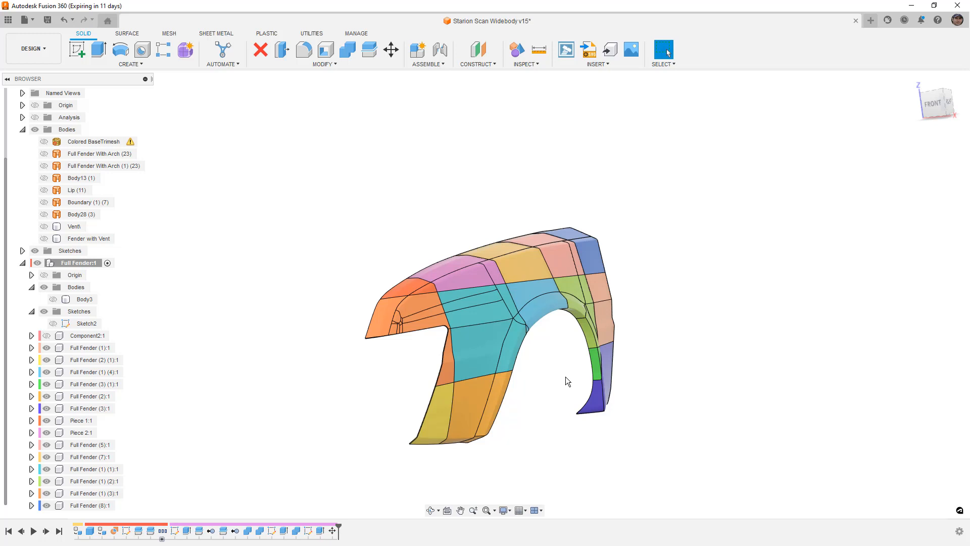
{"action": "middle_click_drag", "start_coordinate": [556, 368], "coordinate": [543, 257], "text": "shift"}
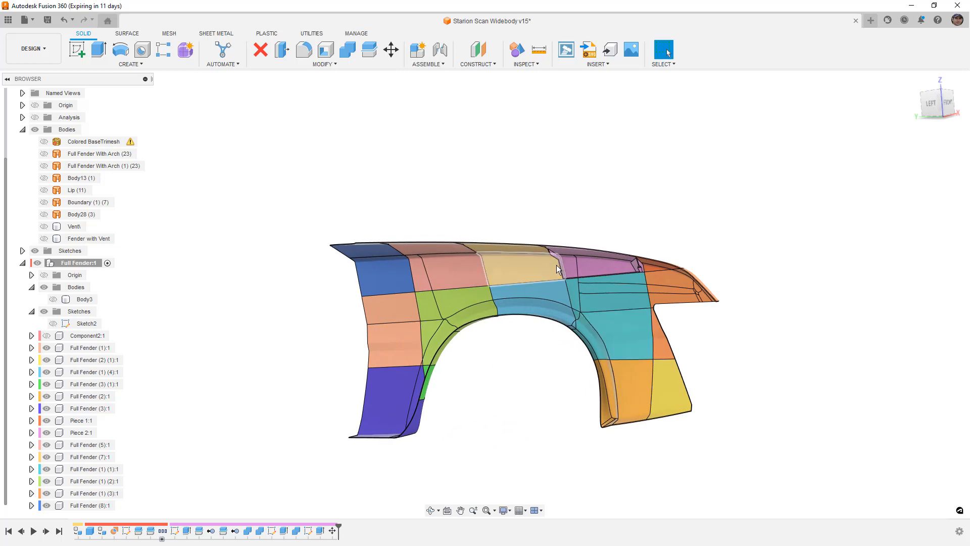
{"action": "middle_click_drag", "start_coordinate": [572, 217], "coordinate": [604, 218], "text": "shift"}
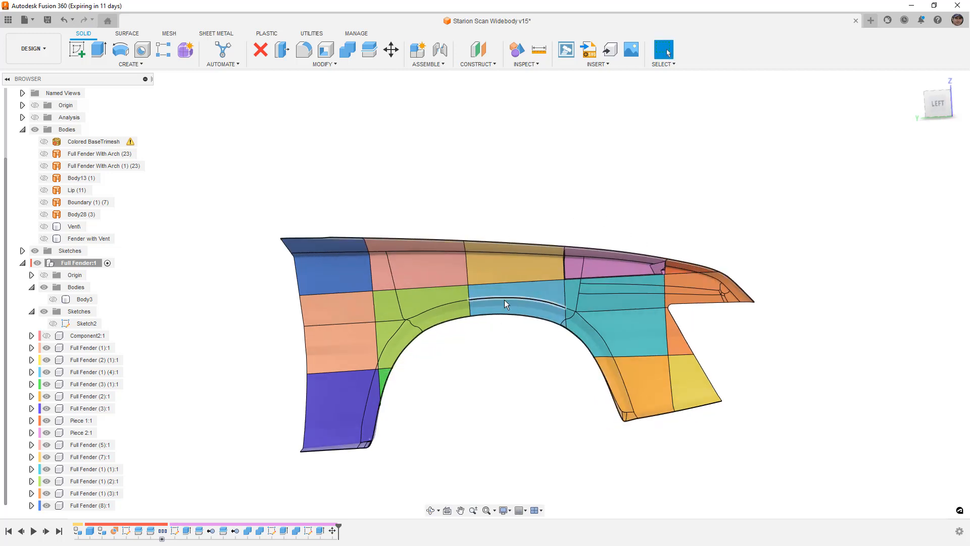
Step: Examine the fender's front panels by highlighting them as a group and comparing them from both sides
{"action": "left_click", "coordinate": [522, 305]}
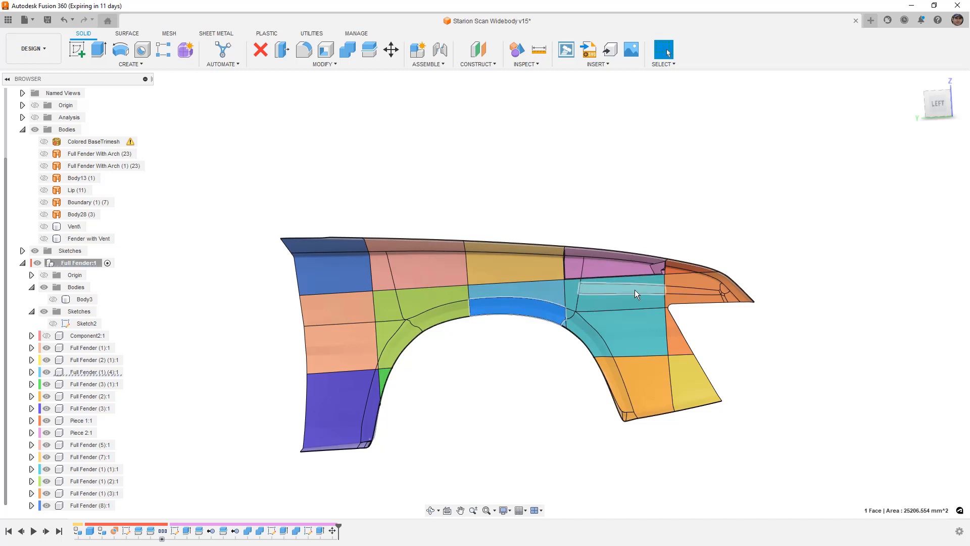
{"action": "left_click", "coordinate": [594, 266]}
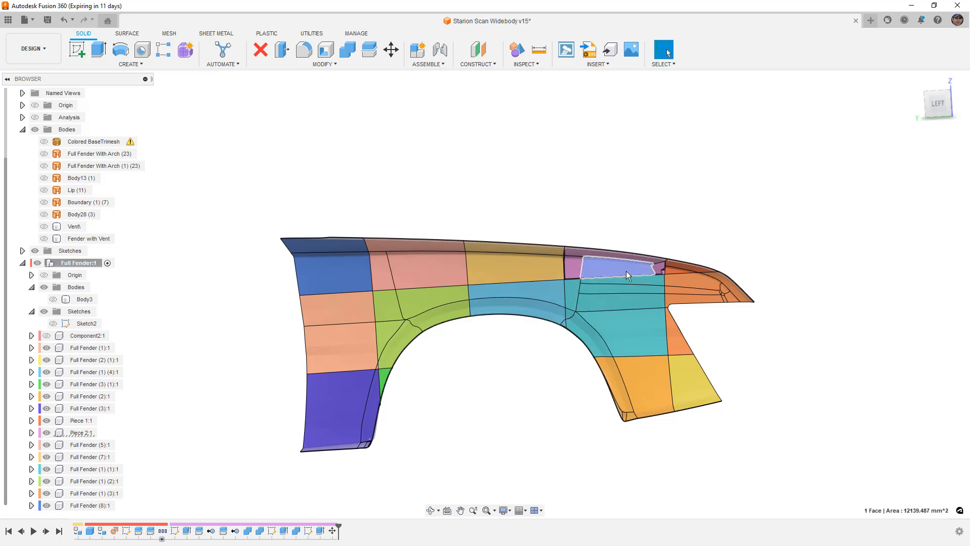
{"action": "left_click_drag", "start_coordinate": [811, 403], "coordinate": [555, 226]}
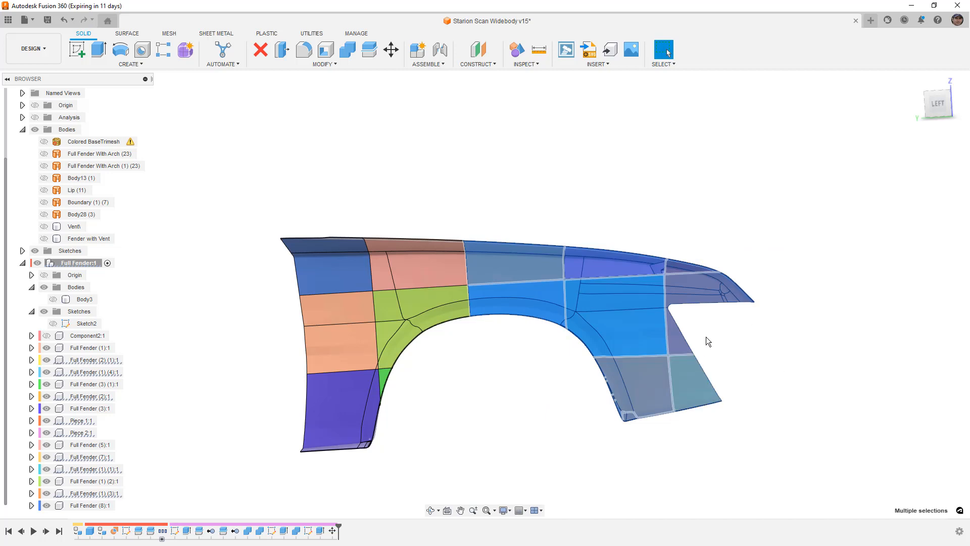
{"action": "middle_click_drag", "start_coordinate": [745, 334], "coordinate": [633, 288], "text": "shift"}
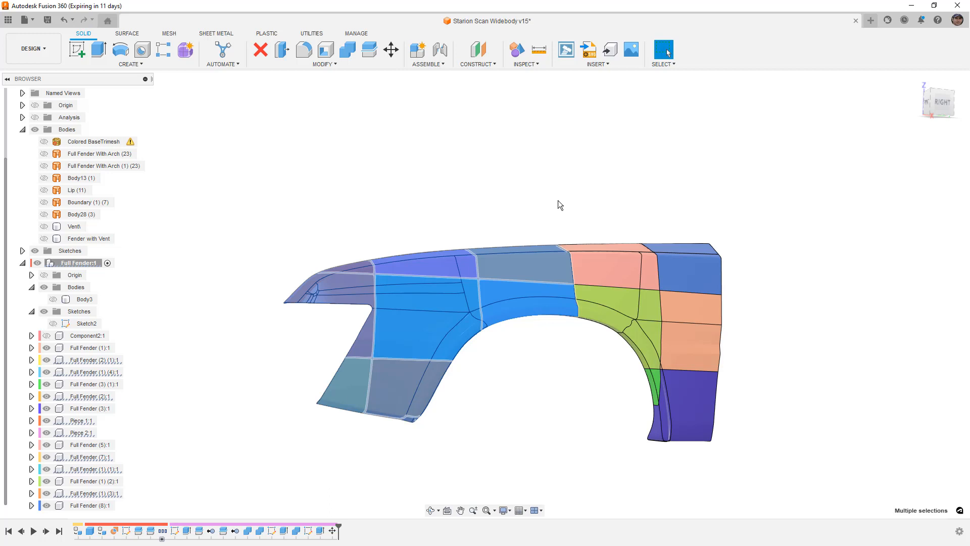
{"action": "left_click", "coordinate": [493, 207]}
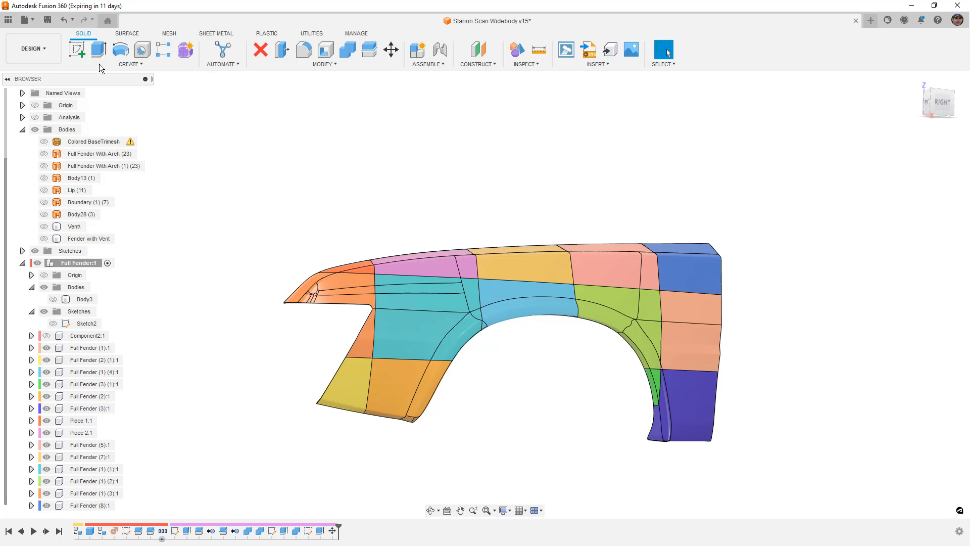
Step: Show the Colored BaseTrimesh scan and activate the top-level Starion Scan Widebody component
{"action": "left_click", "coordinate": [44, 142]}
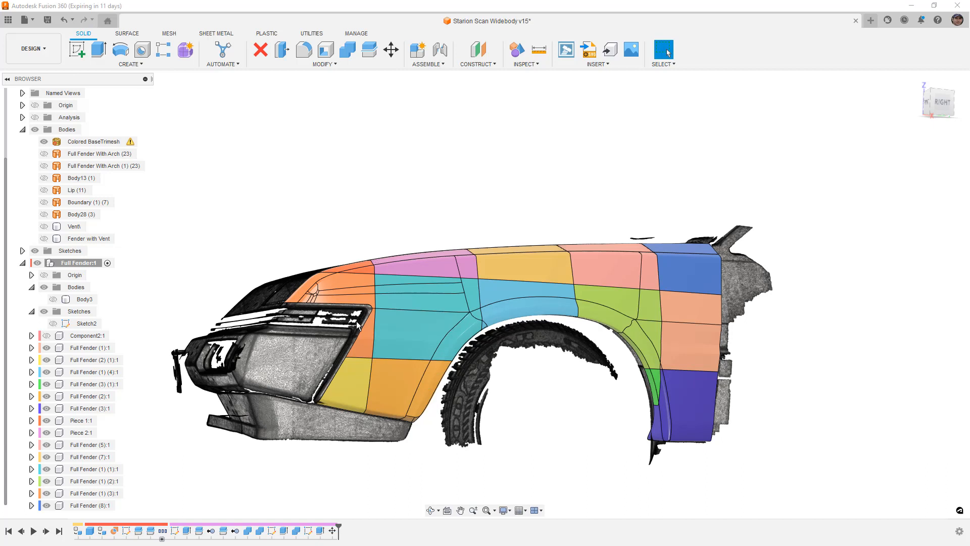
{"action": "scroll", "coordinate": [376, 324], "scroll_direction": "up", "scroll_amount": 5}
{"action": "middle_click_drag", "start_coordinate": [377, 309], "coordinate": [401, 315], "text": "shift"}
{"action": "scroll", "coordinate": [325, 276], "scroll_direction": "up", "scroll_amount": 2}
{"action": "scroll", "coordinate": [70, 101], "scroll_direction": "up", "scroll_amount": 1}
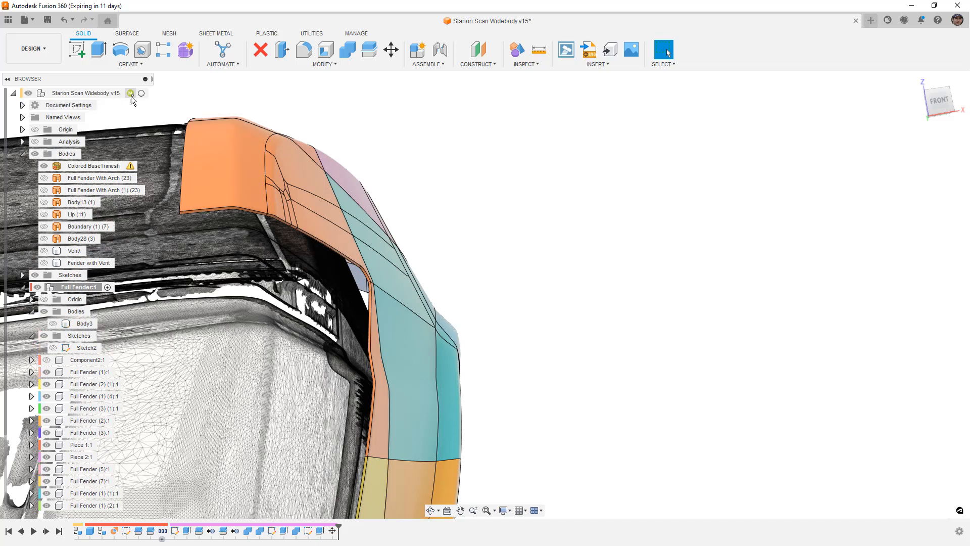
{"action": "left_click", "coordinate": [145, 94]}
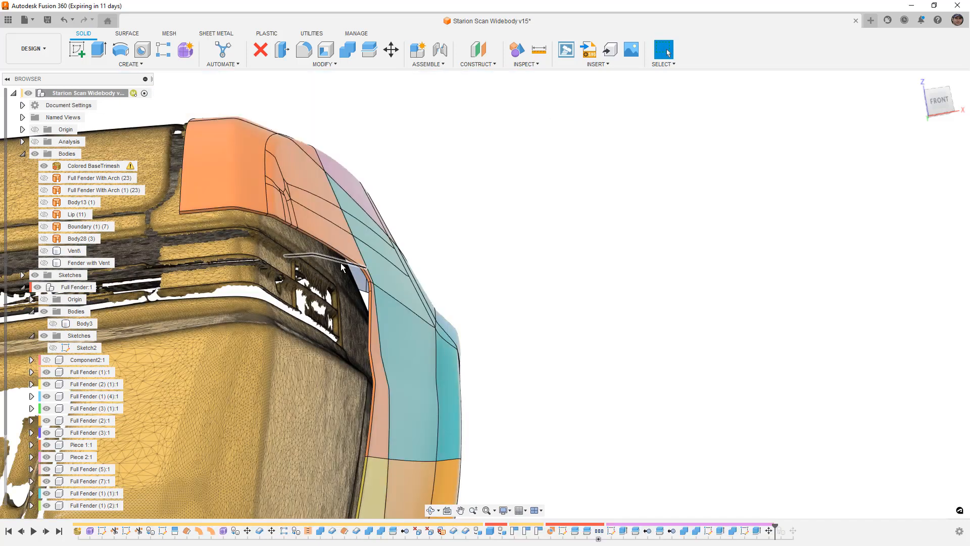
Step: Examine the fender's fit around the scanned headlight opening, highlighting the two orange faces that border it
{"action": "scroll", "coordinate": [340, 264], "scroll_direction": "up", "scroll_amount": 2}
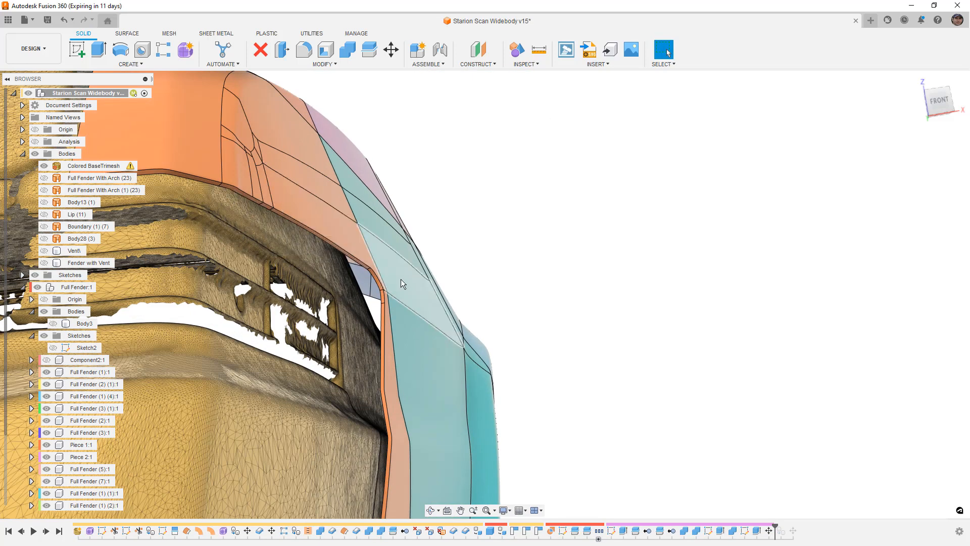
{"action": "scroll", "coordinate": [384, 414], "scroll_direction": "down", "scroll_amount": 5}
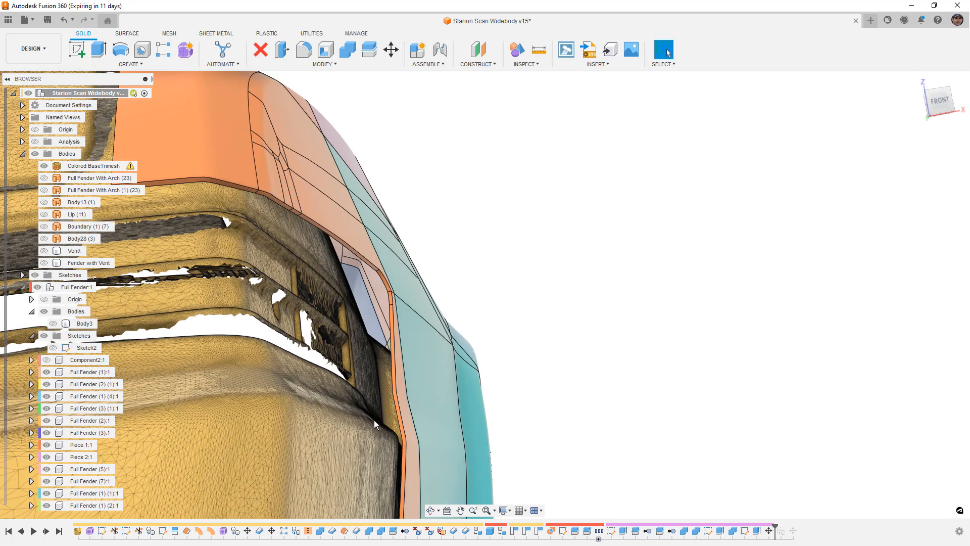
{"action": "middle_click_drag", "start_coordinate": [403, 446], "coordinate": [374, 271]}
{"action": "scroll", "coordinate": [367, 222], "scroll_direction": "up", "scroll_amount": 4}
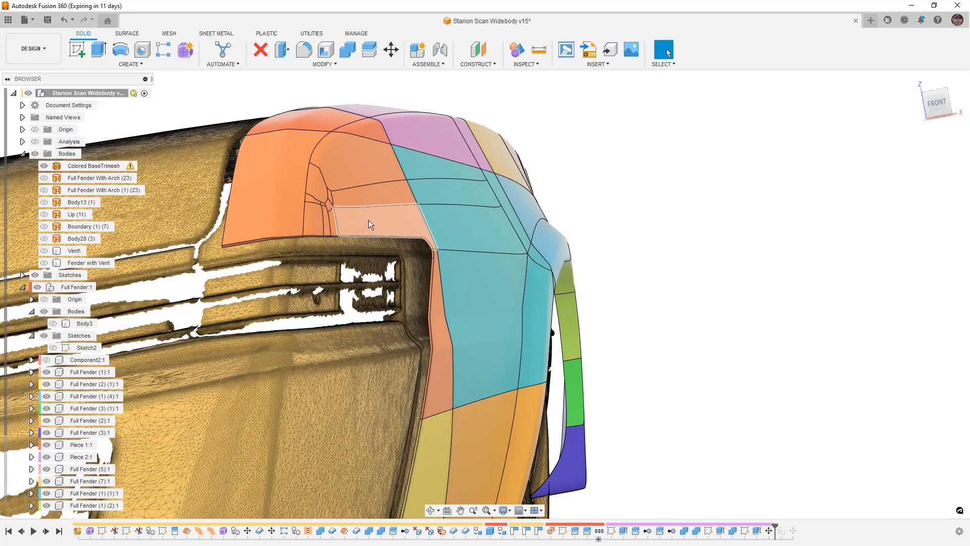
{"action": "left_click", "coordinate": [374, 223]}
{"action": "left_click", "coordinate": [437, 329]}
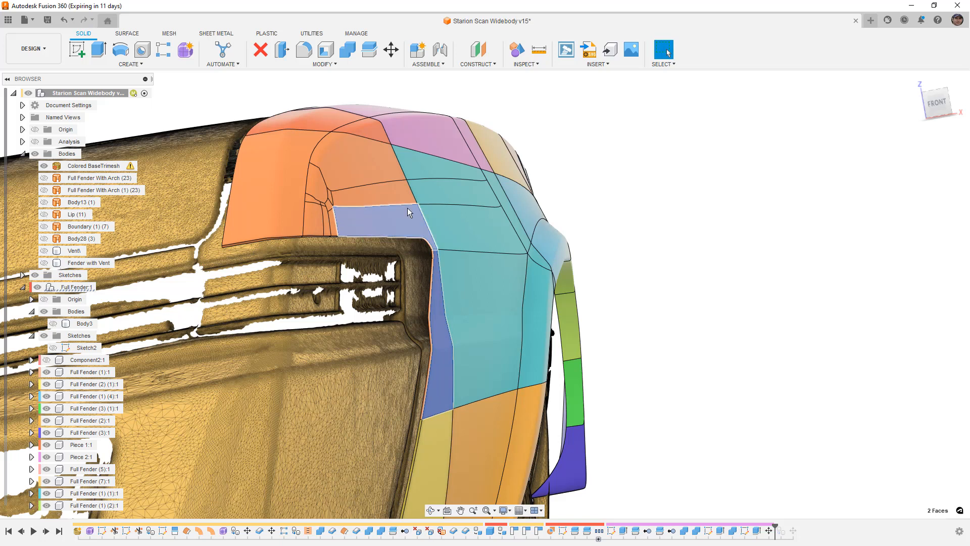
Step: Examine how the fender's rear edge lines up with the adjoining scanned bodywork from behind and from the side
{"action": "middle_click_drag", "start_coordinate": [411, 230], "coordinate": [662, 226], "text": "shift"}
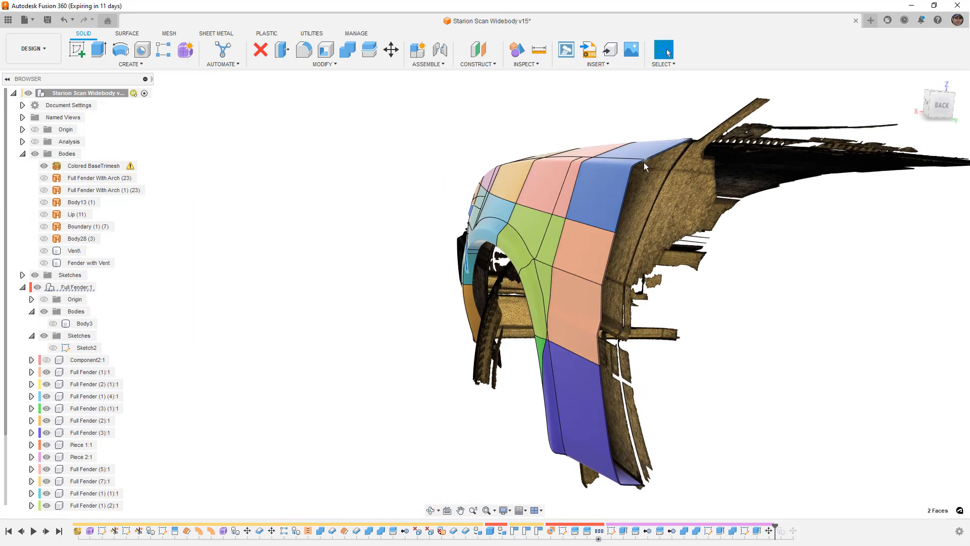
{"action": "middle_click_drag", "start_coordinate": [645, 161], "coordinate": [648, 140], "text": "shift"}
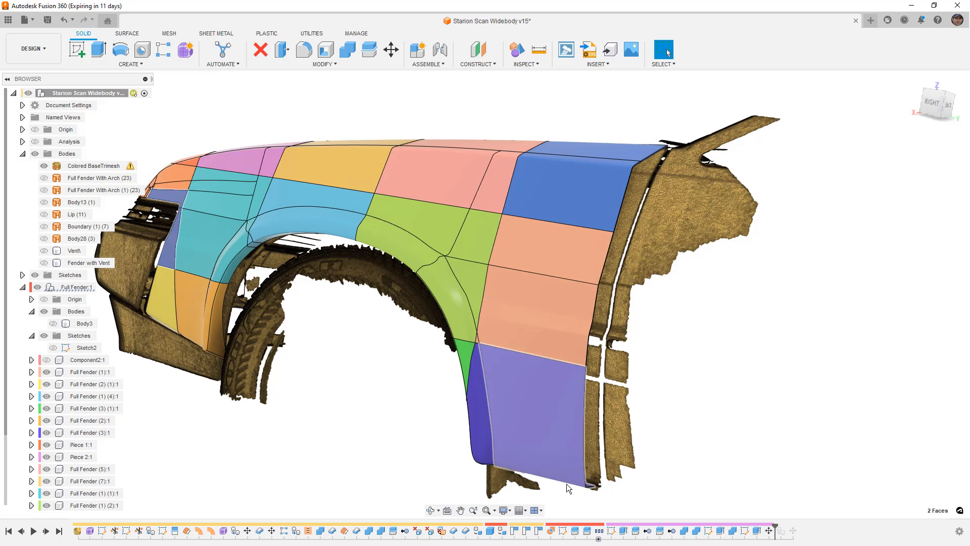
{"action": "middle_click_drag", "start_coordinate": [612, 223], "coordinate": [499, 166], "text": "shift"}
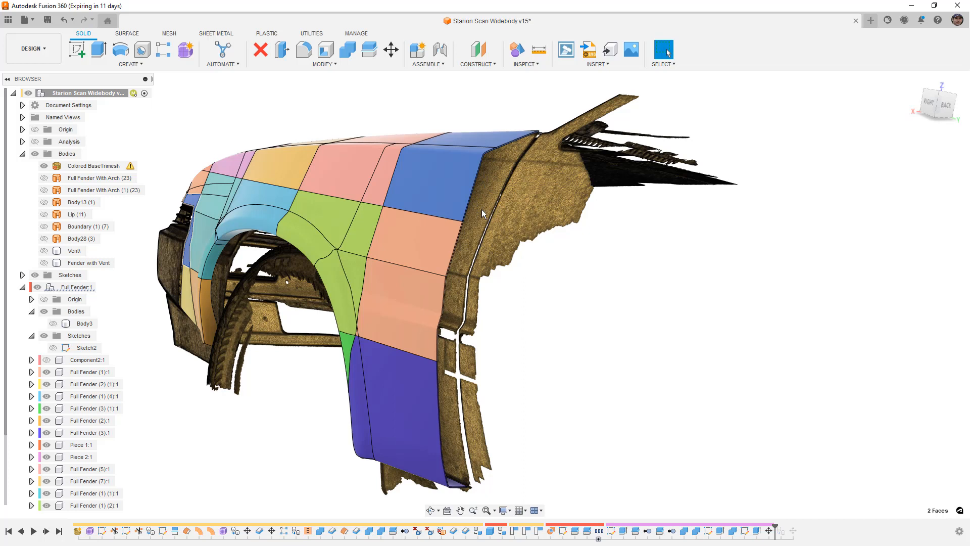
{"action": "scroll", "coordinate": [482, 209], "scroll_direction": "down", "scroll_amount": 3}
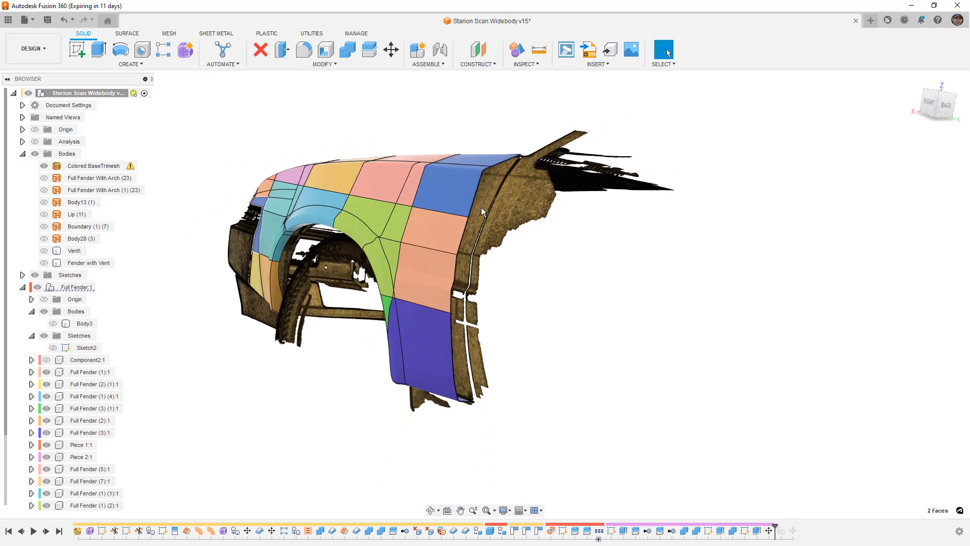
{"action": "middle_click_drag", "start_coordinate": [478, 212], "coordinate": [518, 249], "text": "shift"}
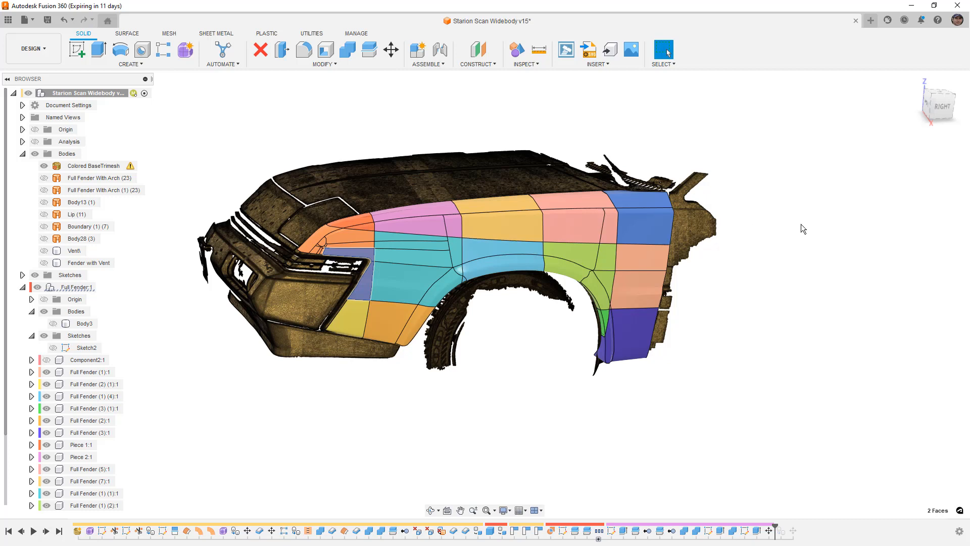
Step: Review the color-coded fender panels against the car scan from above and in the right view
{"action": "left_click", "coordinate": [43, 251]}
{"action": "middle_click_drag", "start_coordinate": [499, 228], "coordinate": [535, 239], "text": "shift"}
{"action": "scroll", "coordinate": [581, 224], "scroll_direction": "up", "scroll_amount": 2}
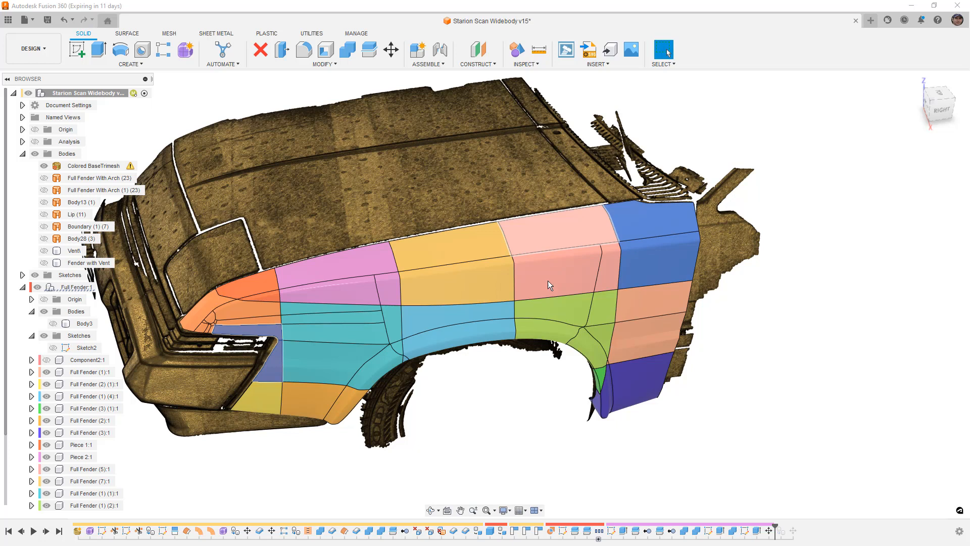
{"action": "middle_click_drag", "start_coordinate": [550, 286], "coordinate": [572, 207], "text": "shift"}
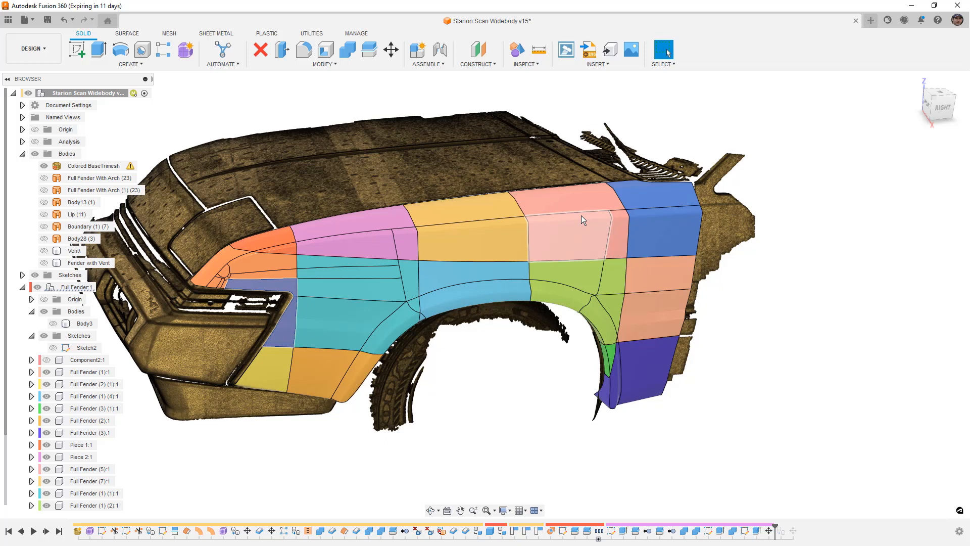
{"action": "left_click", "coordinate": [933, 123]}
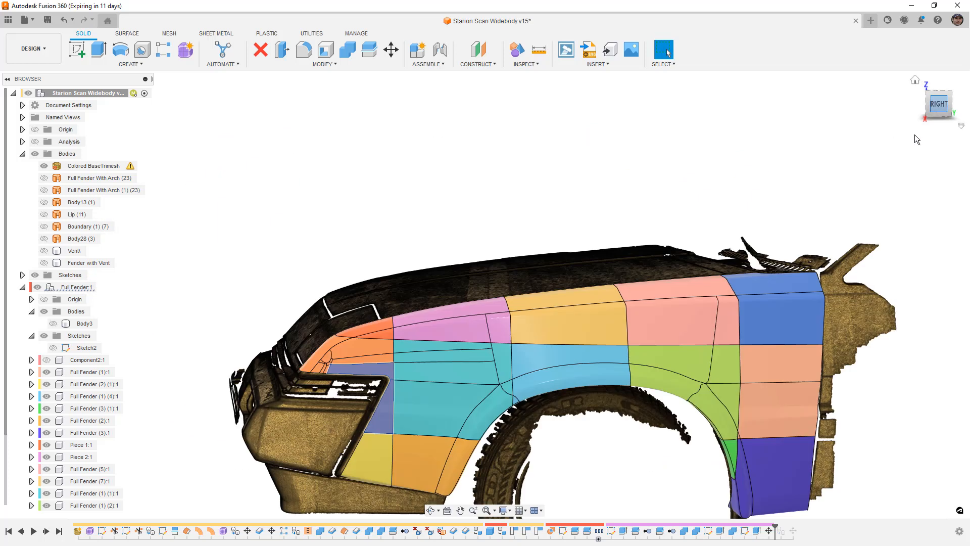
{"action": "scroll", "coordinate": [430, 176], "scroll_direction": "down", "scroll_amount": 5}
{"action": "middle_click_drag", "start_coordinate": [526, 197], "coordinate": [505, 163]}
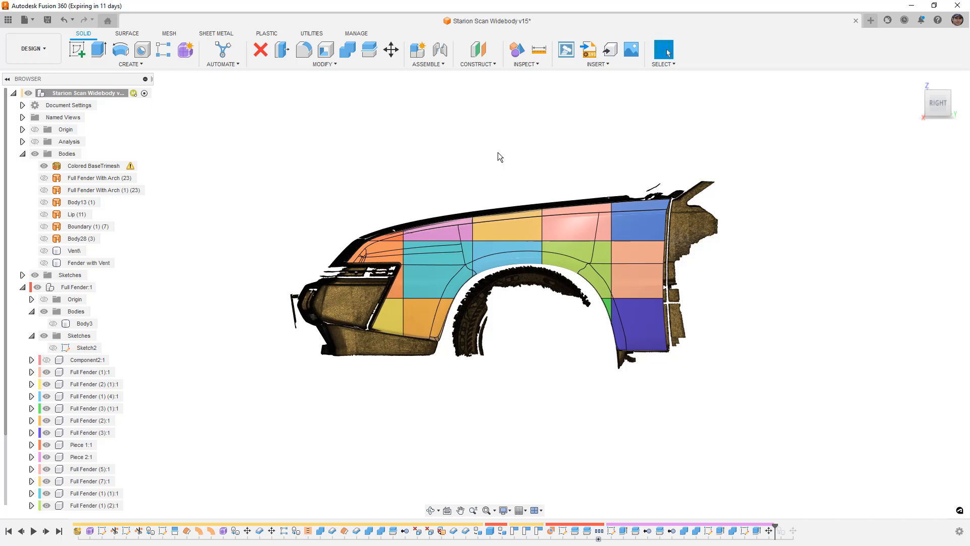
Step: Turn off the component color display and check the fender's profile against the scan in the front view
{"action": "left_click", "coordinate": [529, 64]}
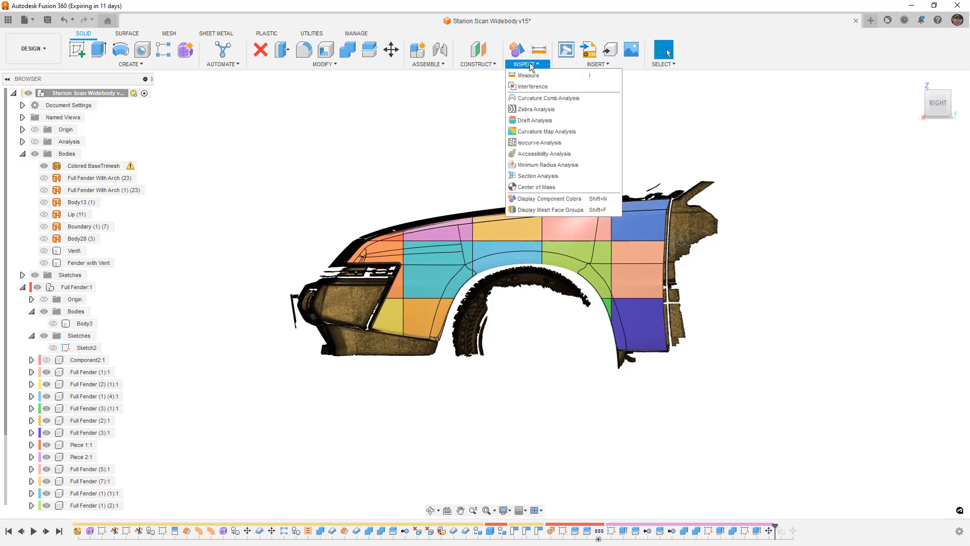
{"action": "left_click", "coordinate": [537, 198]}
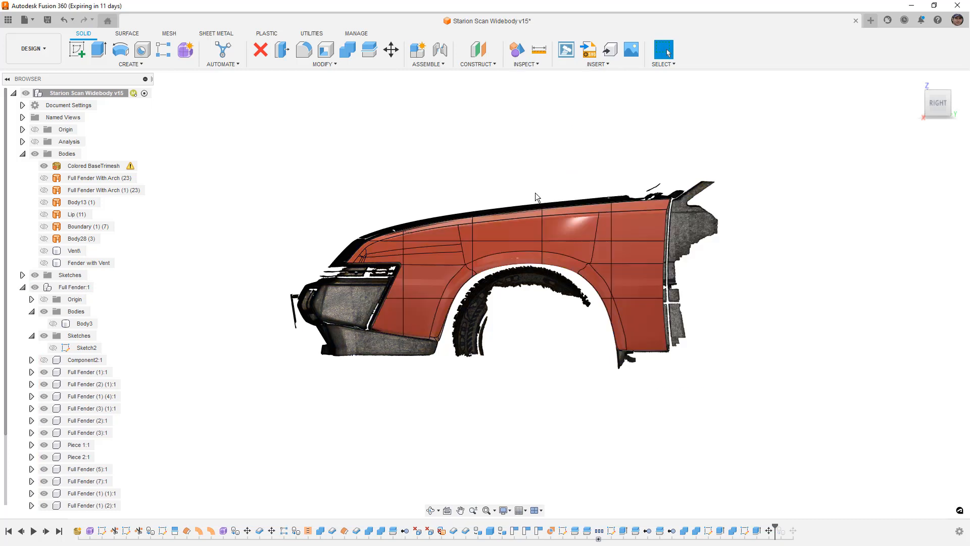
{"action": "middle_click_drag", "start_coordinate": [525, 167], "coordinate": [734, 157], "text": "shift"}
{"action": "left_click", "coordinate": [937, 104]}
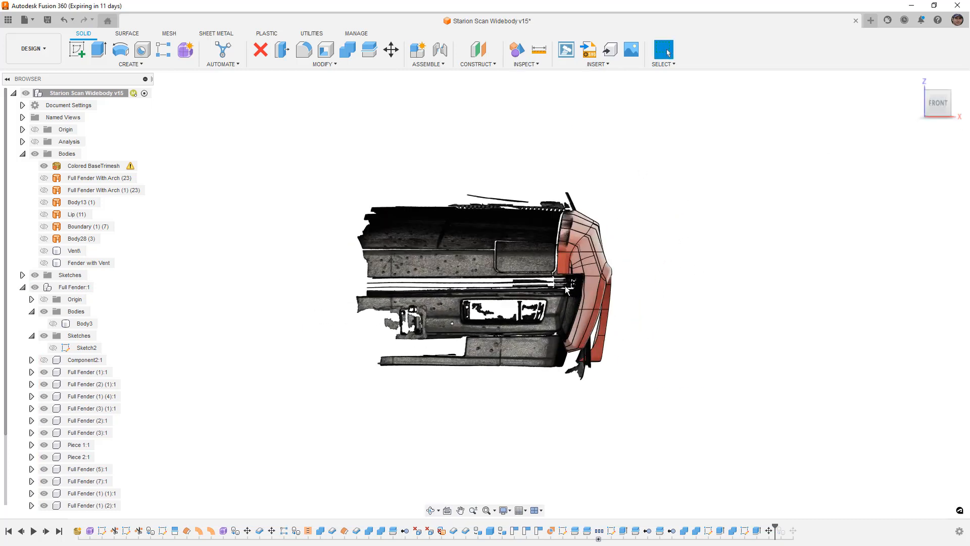
{"action": "scroll", "coordinate": [588, 278], "scroll_direction": "up", "scroll_amount": 4}
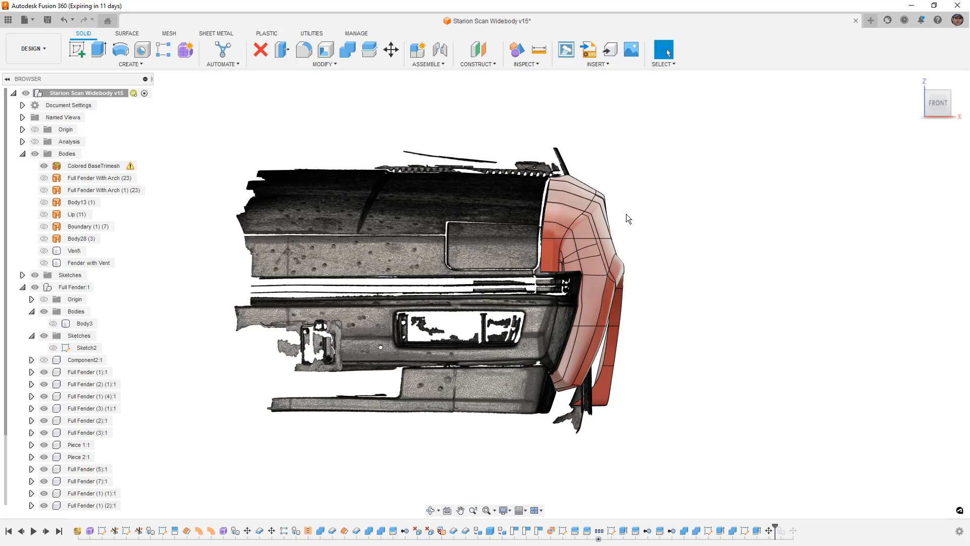
{"action": "middle_click_drag", "start_coordinate": [708, 240], "coordinate": [674, 240], "text": "shift"}
Step: Switch to the Render workspace and examine the fender's shape on the scan from the front and the front-right corner
{"action": "left_click", "coordinate": [20, 50]}
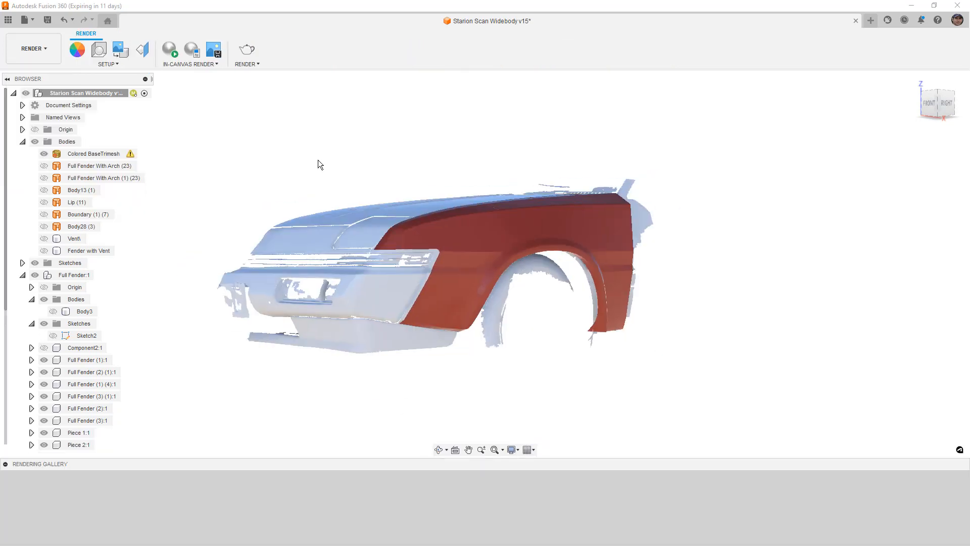
{"action": "middle_click_drag", "start_coordinate": [357, 182], "coordinate": [398, 183], "text": "shift"}
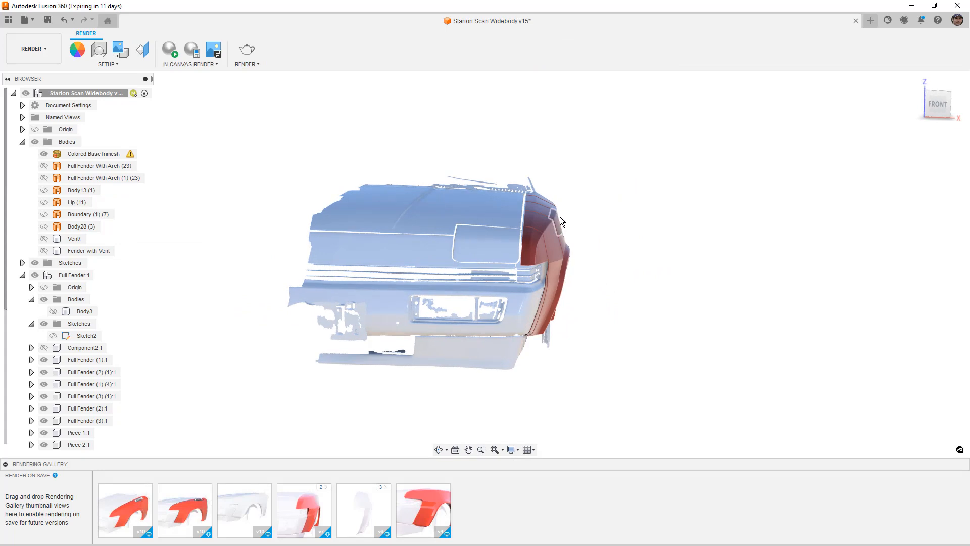
{"action": "scroll", "coordinate": [555, 221], "scroll_direction": "up", "scroll_amount": 8}
{"action": "scroll", "coordinate": [561, 212], "scroll_direction": "down", "scroll_amount": 8}
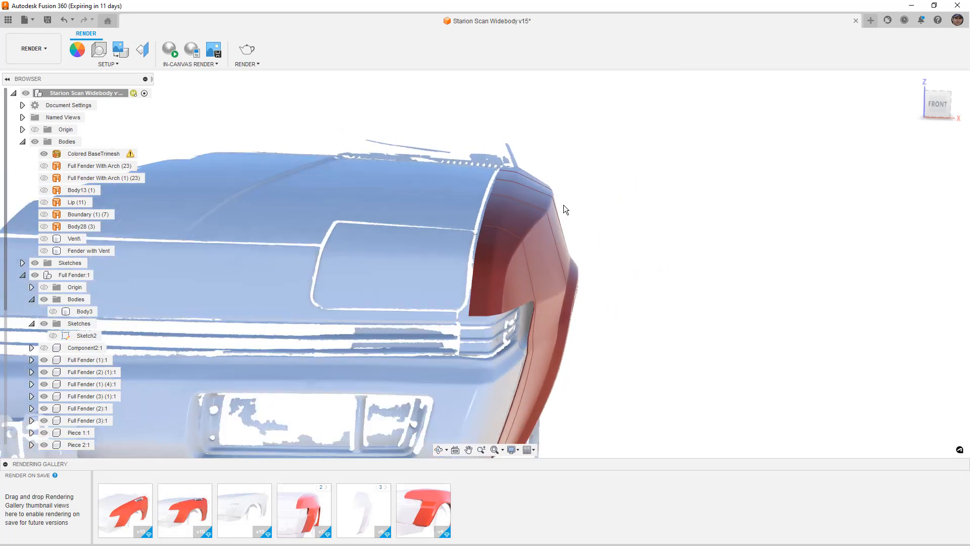
{"action": "middle_click_drag", "start_coordinate": [574, 207], "coordinate": [596, 206], "text": "shift"}
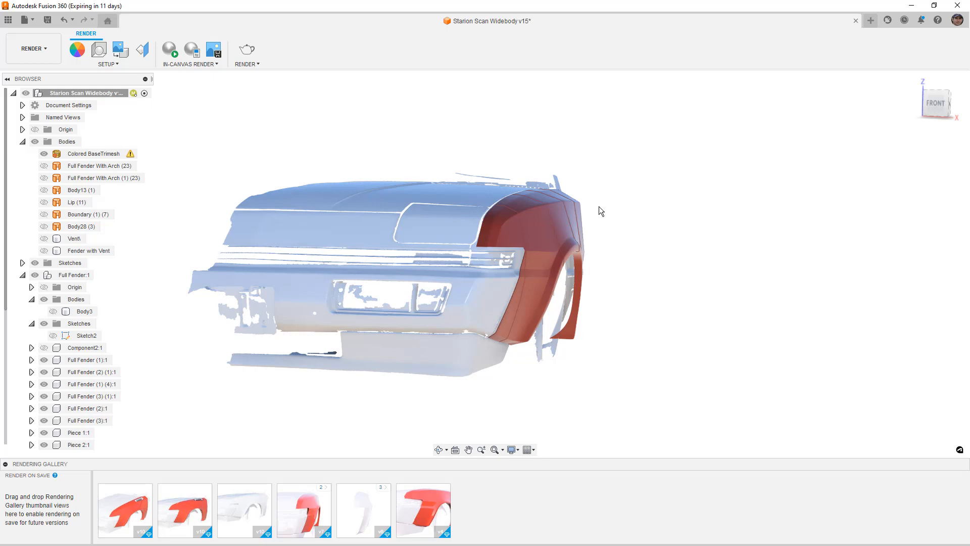
{"action": "middle_click_drag", "start_coordinate": [599, 207], "coordinate": [620, 245], "text": "shift"}
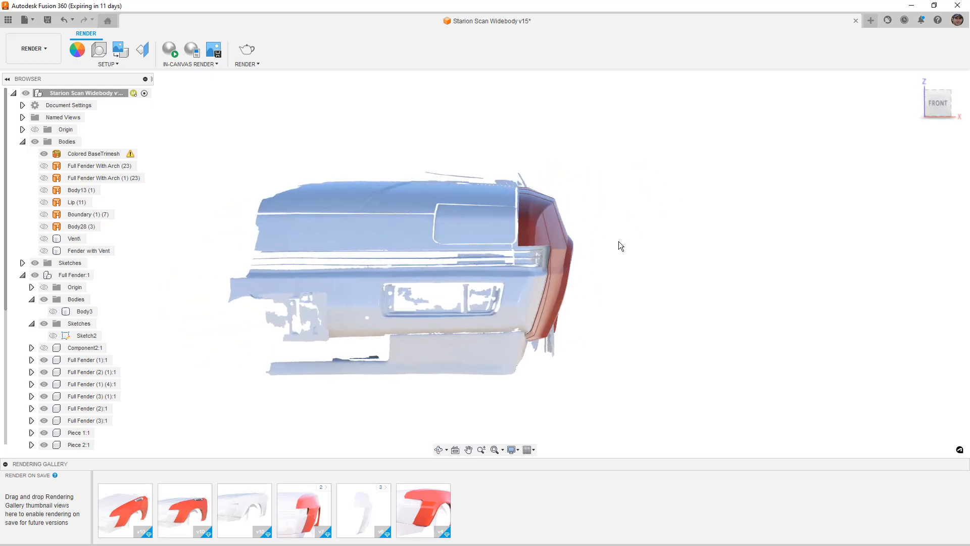
{"action": "left_click", "coordinate": [935, 103]}
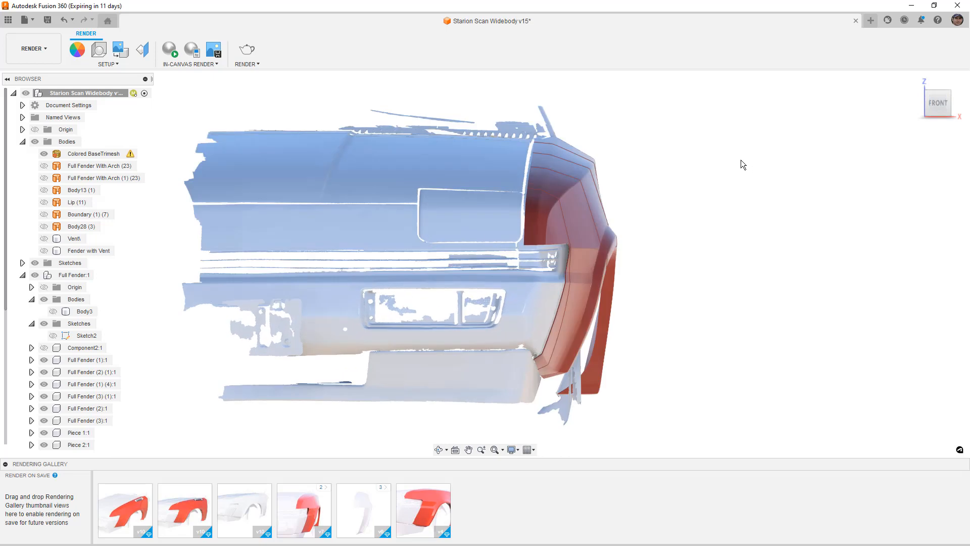
{"action": "scroll", "coordinate": [611, 193], "scroll_direction": "down", "scroll_amount": 5}
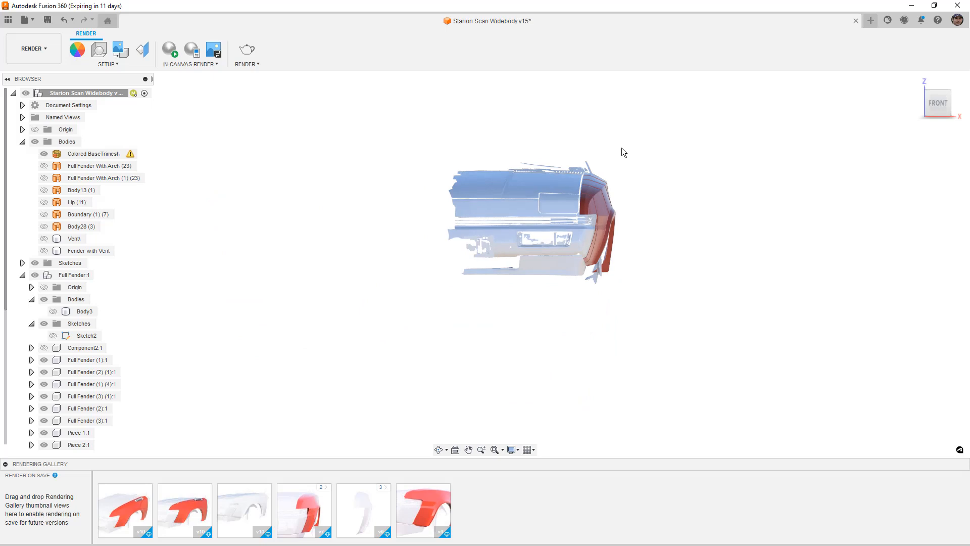
{"action": "middle_click_drag", "start_coordinate": [632, 162], "coordinate": [733, 231], "text": "shift"}
{"action": "scroll", "coordinate": [594, 215], "scroll_direction": "up", "scroll_amount": 5}
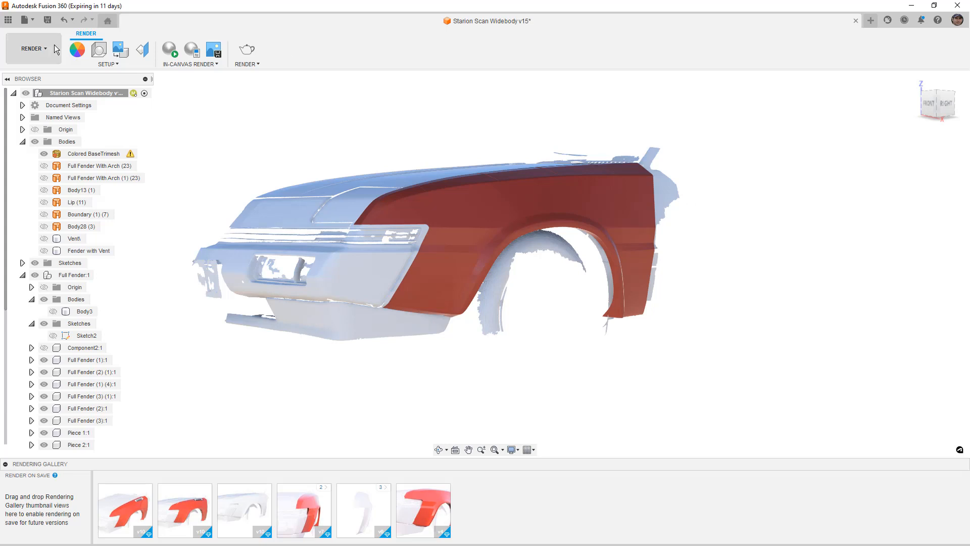
Step: Return to the Design workspace and view the fender and scan from a raised front-right angle
{"action": "left_click", "coordinate": [33, 49]}
{"action": "left_click", "coordinate": [34, 74]}
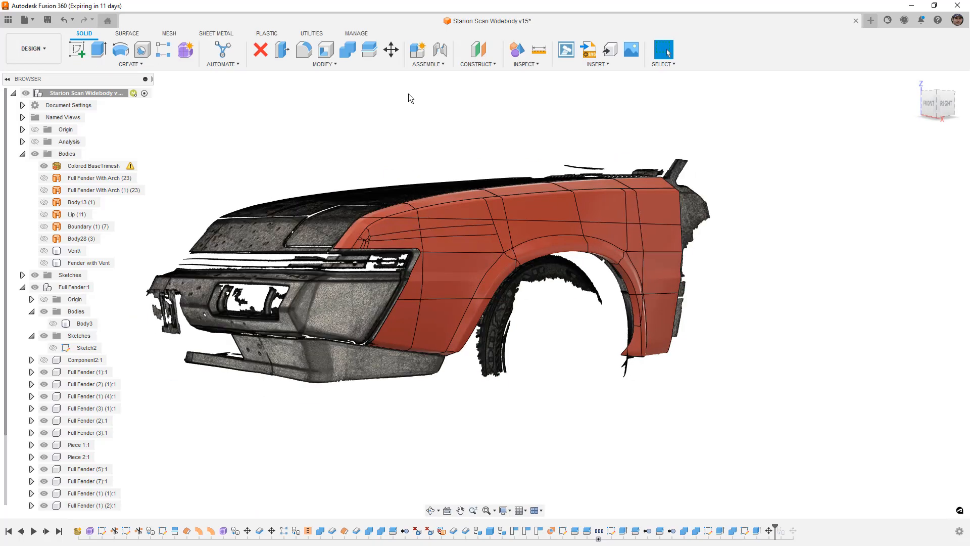
{"action": "middle_click_drag", "start_coordinate": [437, 104], "coordinate": [444, 114], "text": "shift"}
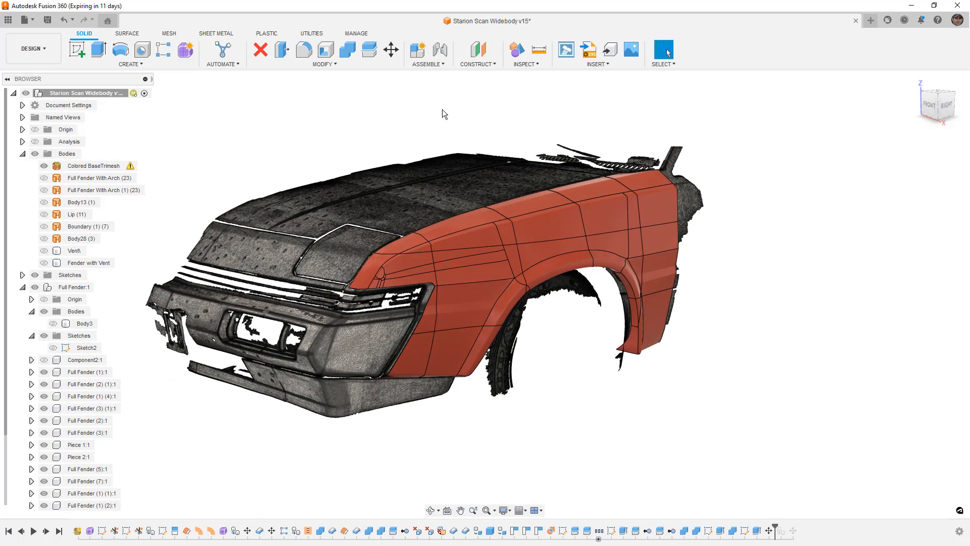